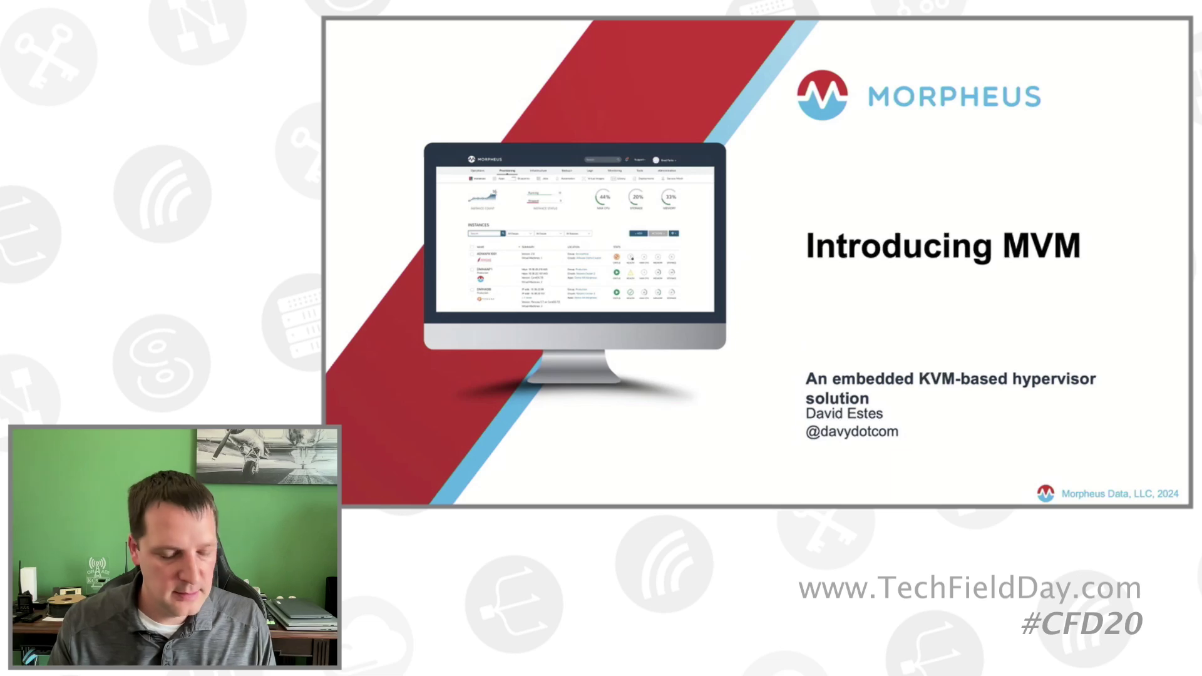
Switch from the slides to the Morpheus page in the browser and examine the MVM-R620 cluster summary, expanding its CEPH details
key(super+Tab)
key(super+Tab)
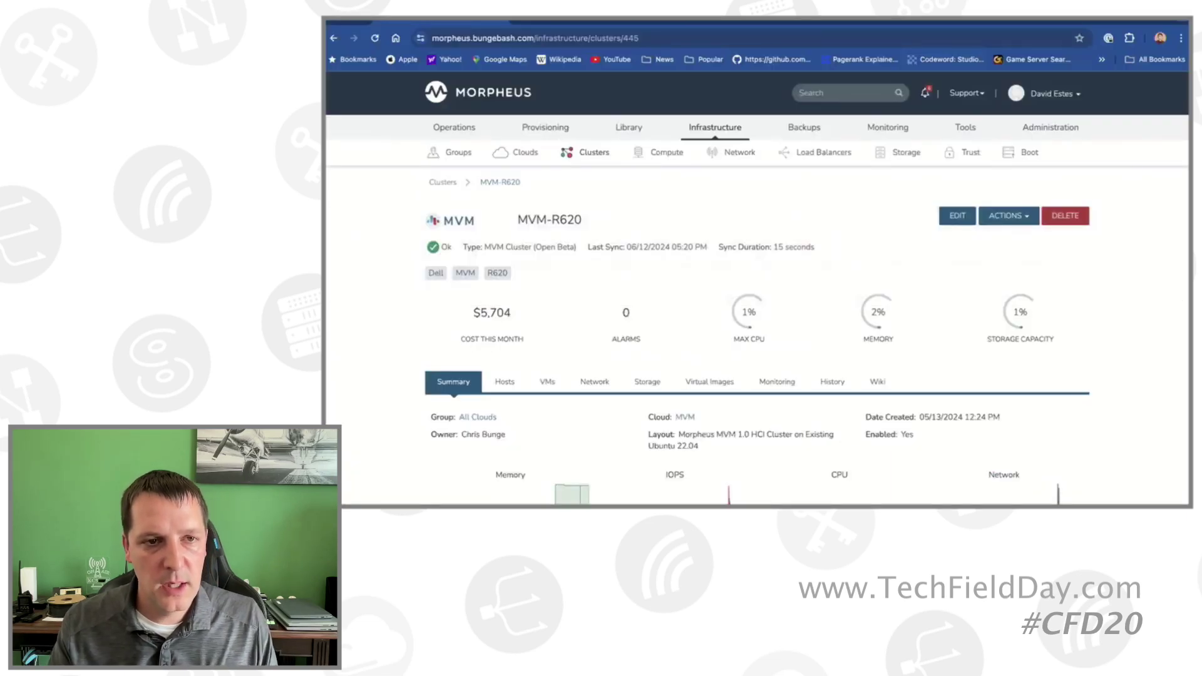
scroll(757, 338, down, 5)
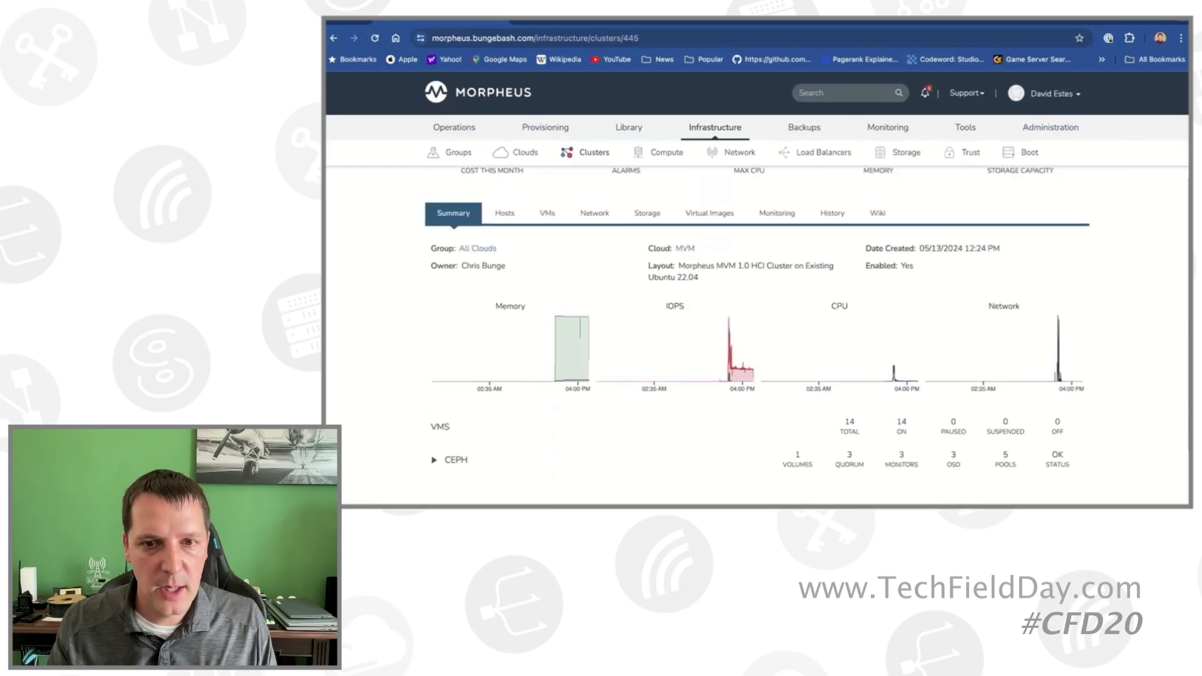
scroll(483, 351, up, 5)
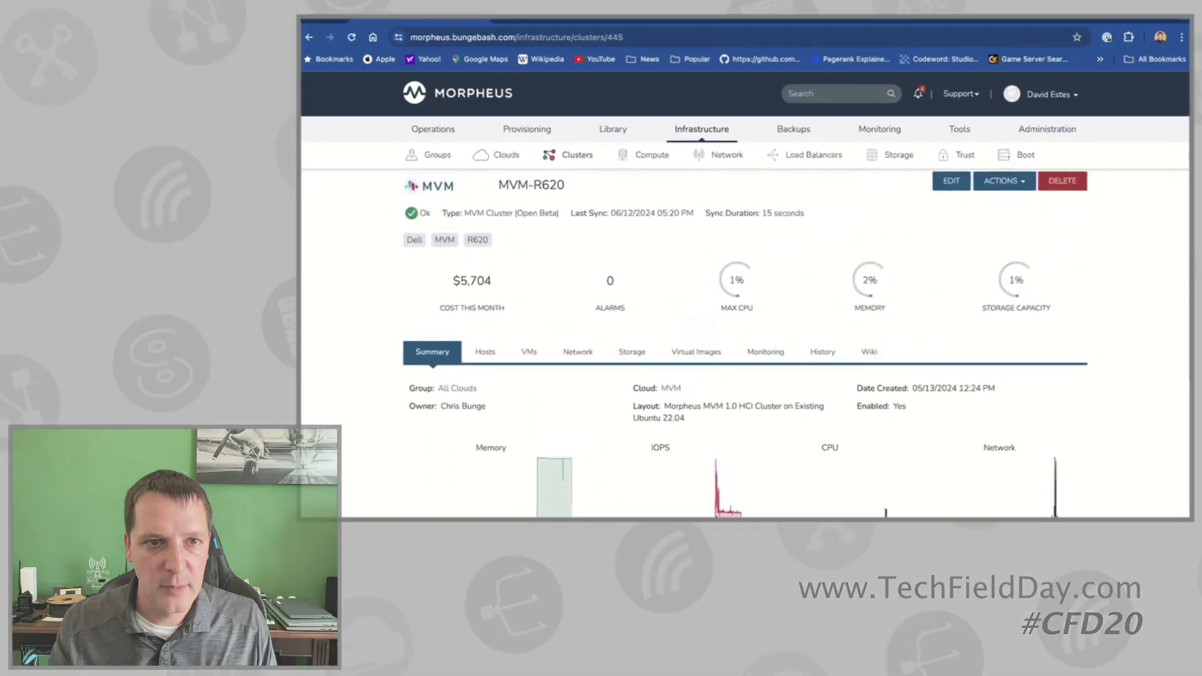
mouse_move(715, 128)
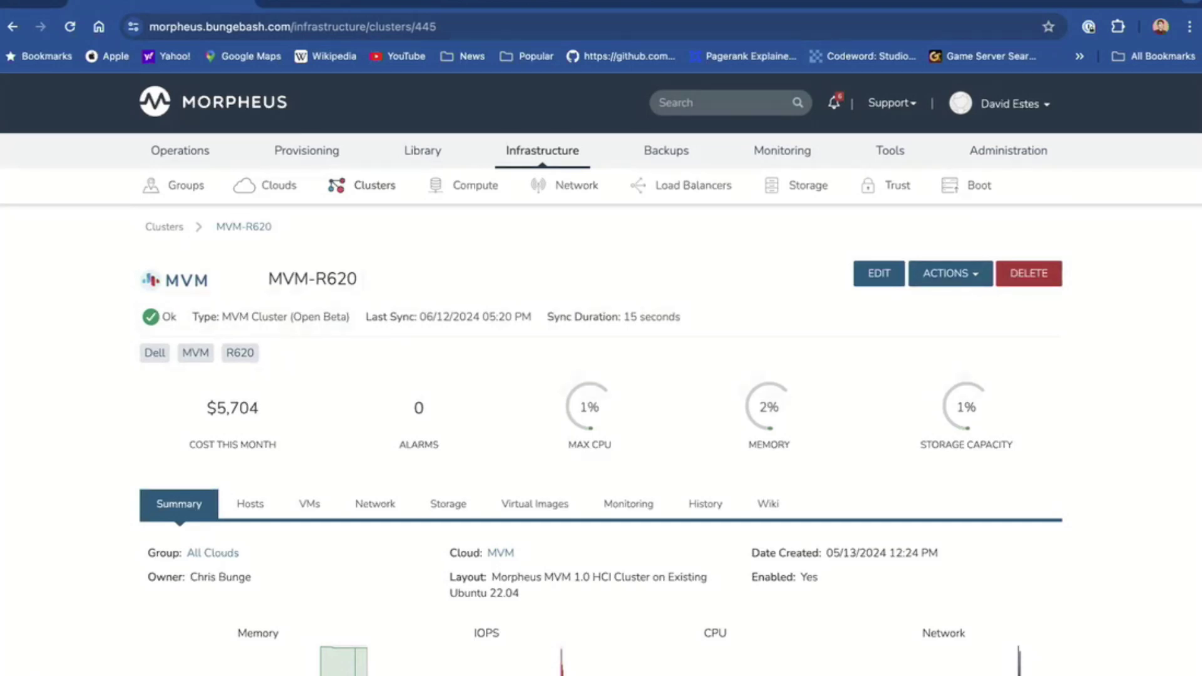
scroll(601, 401, down, 4)
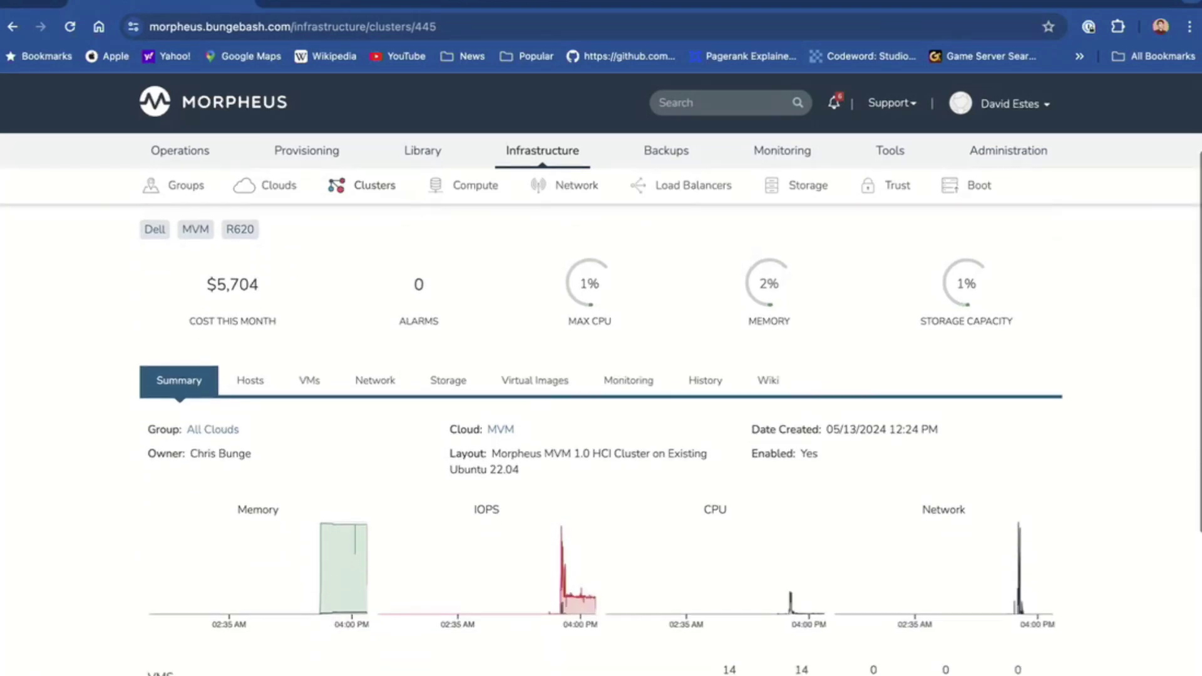
click(152, 583)
scroll(152, 583, down, 3)
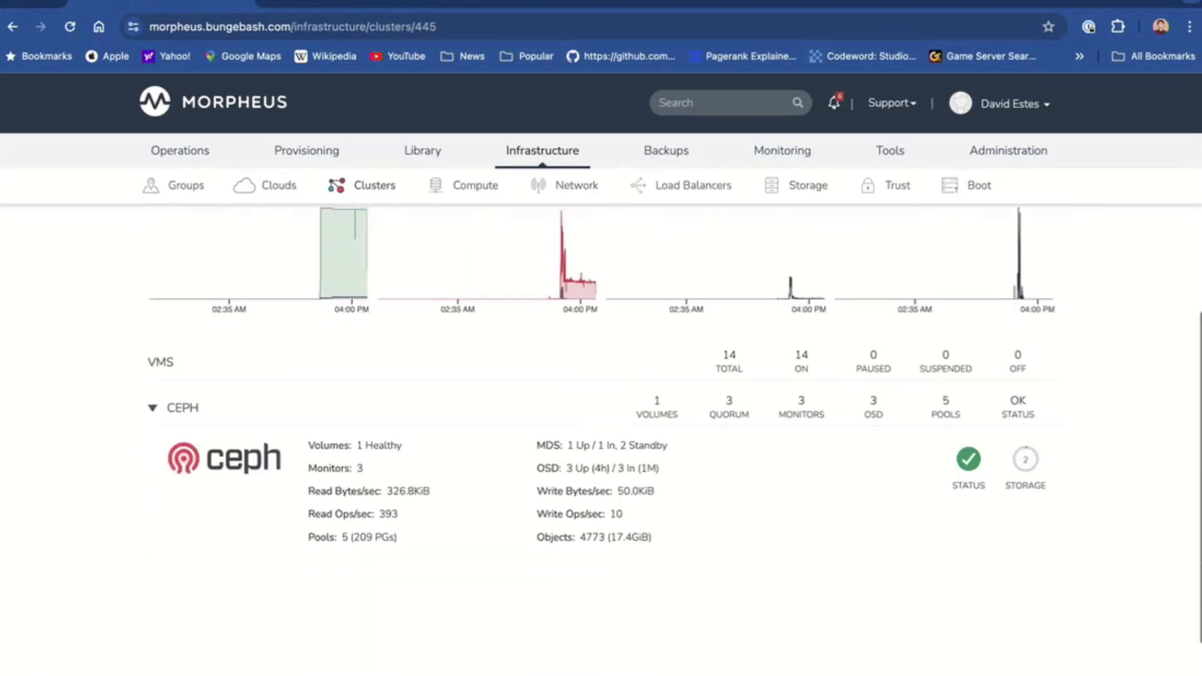
scroll(601, 439, up, 3)
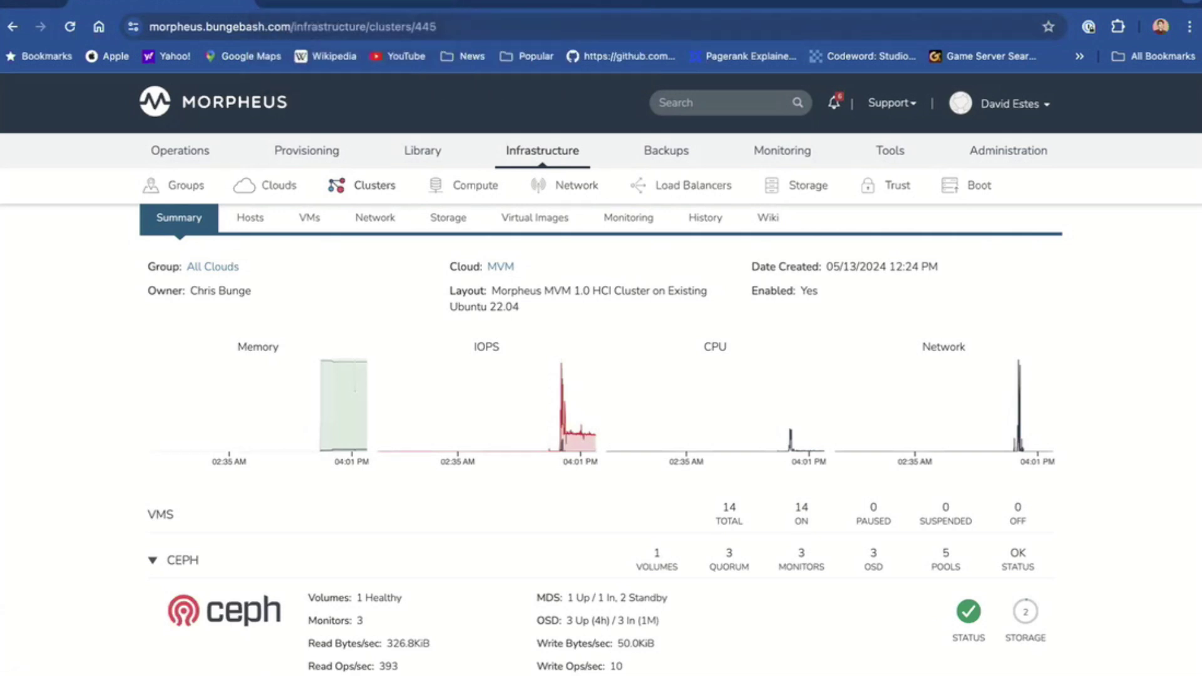
Bring up the localhost Create Cluster wizard and examine its configuration options, including the available cluster layouts
click(352, 2)
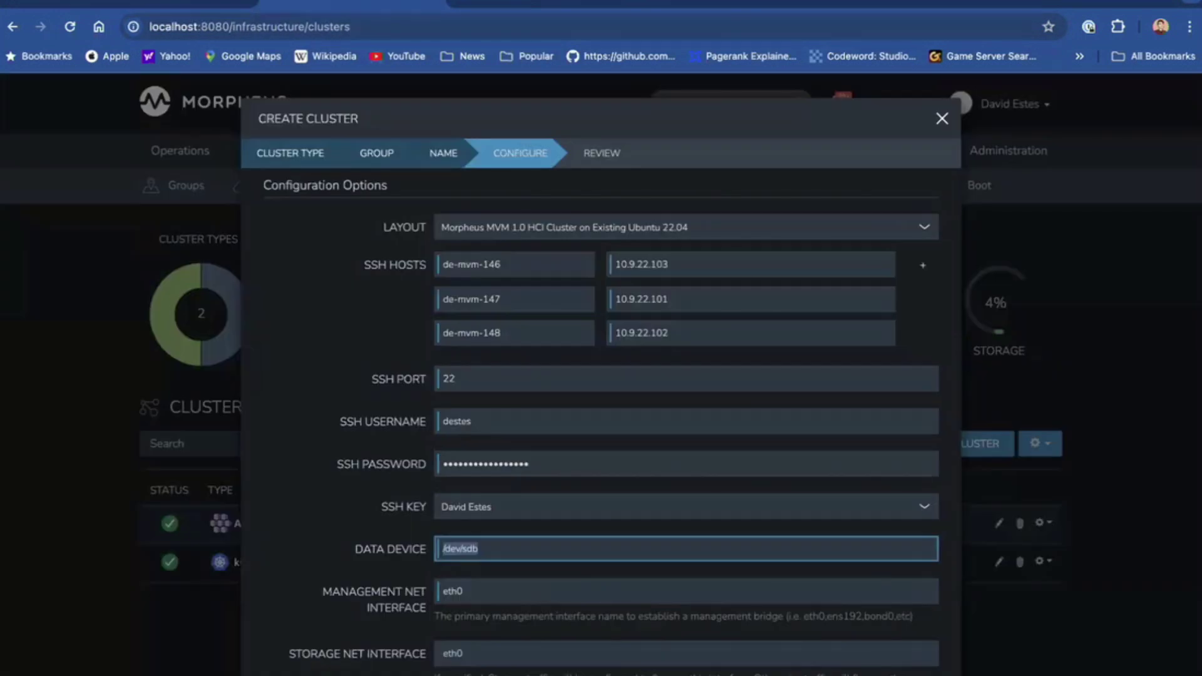
scroll(688, 375, down, 1)
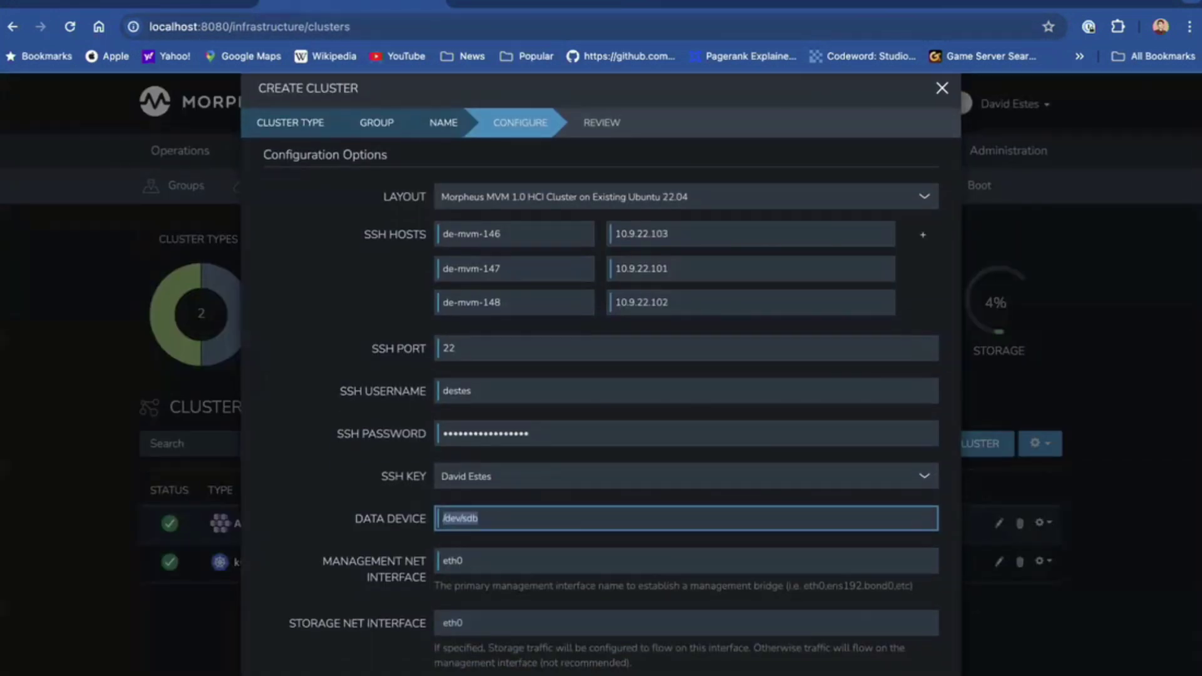
scroll(689, 376, down, 1)
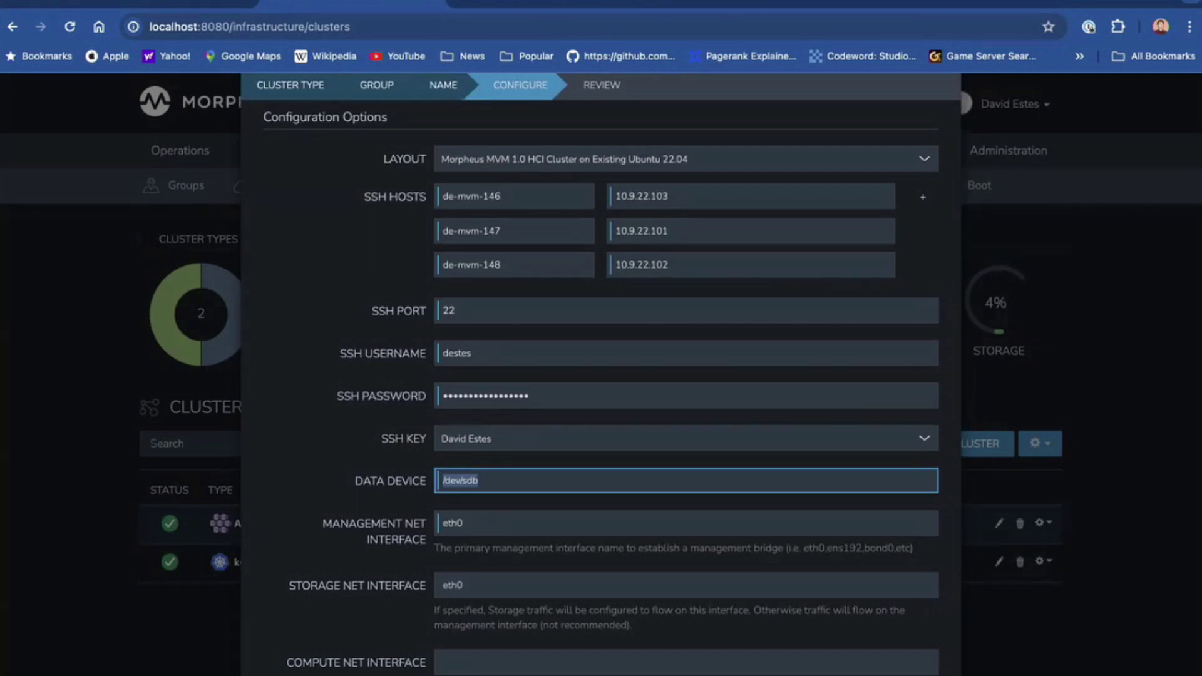
scroll(601, 376, down, 5)
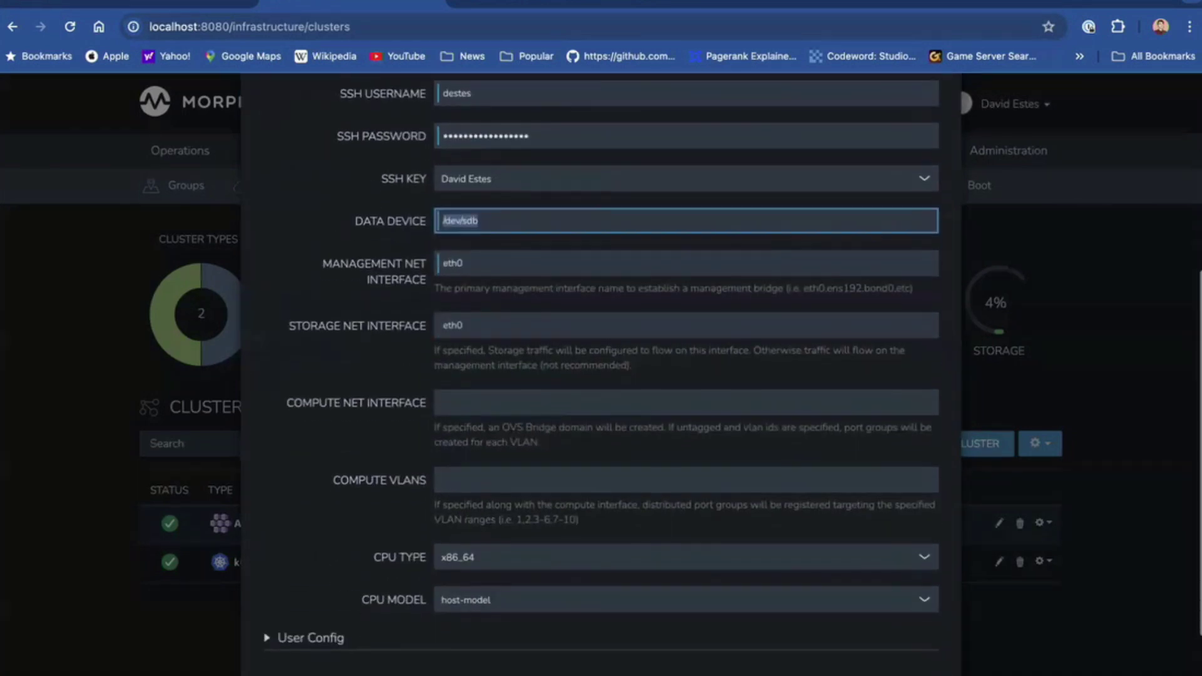
scroll(601, 375, up, 6)
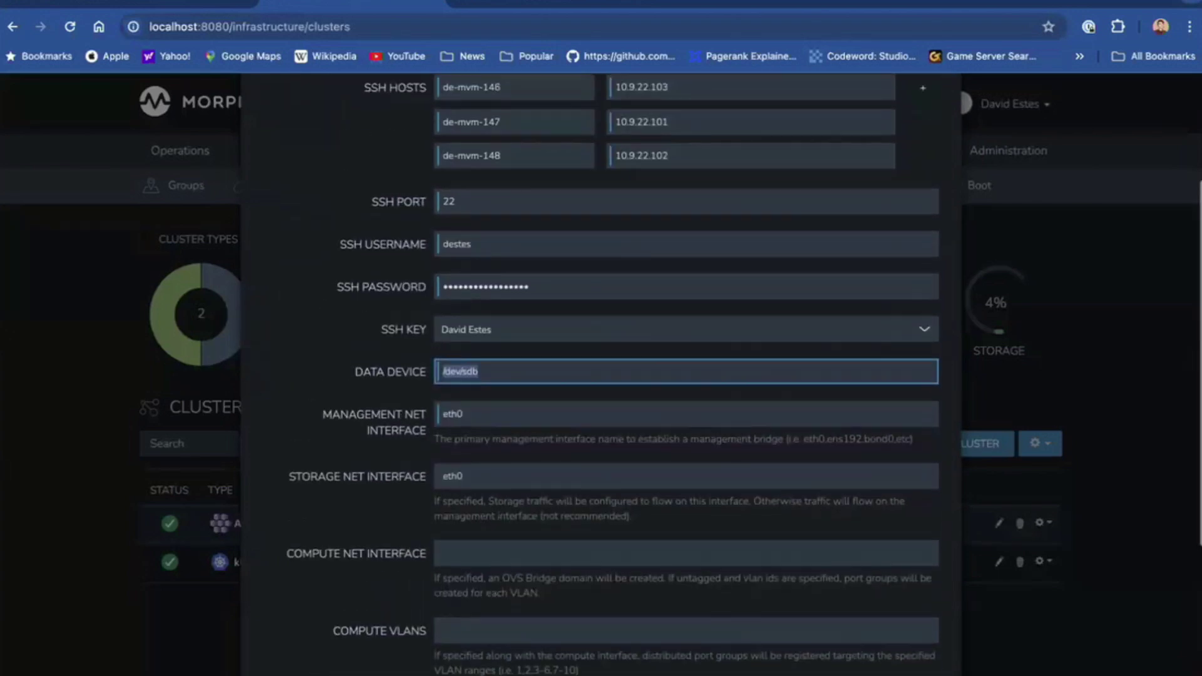
click(687, 228)
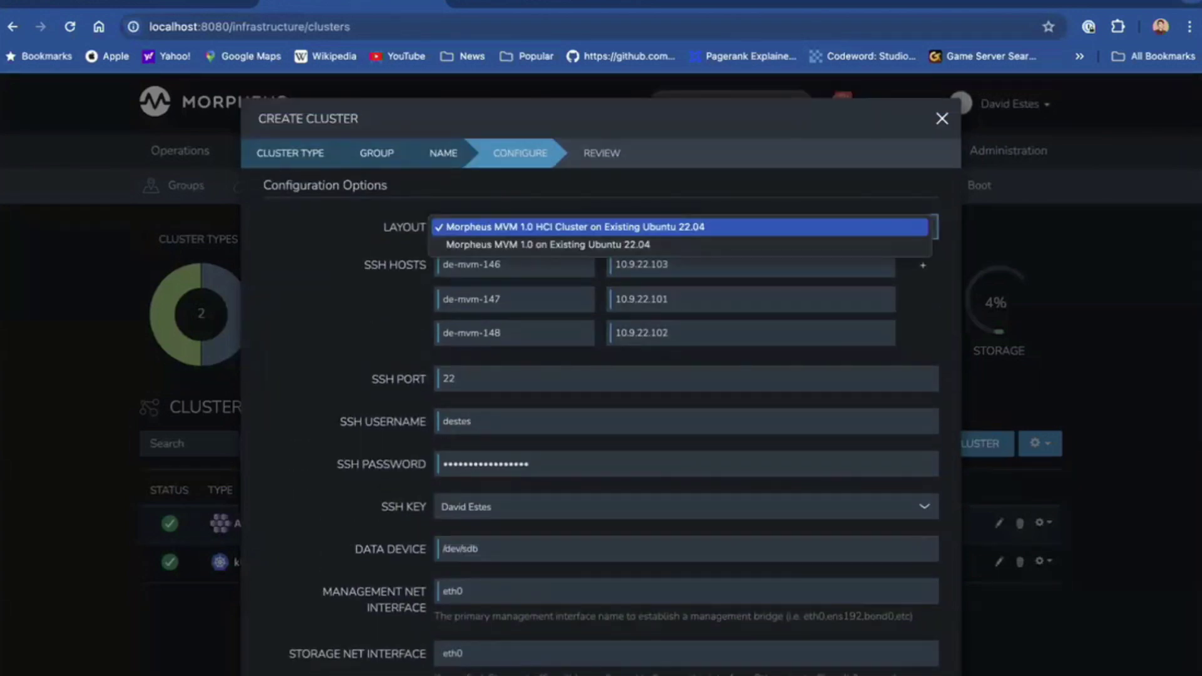
key(Escape)
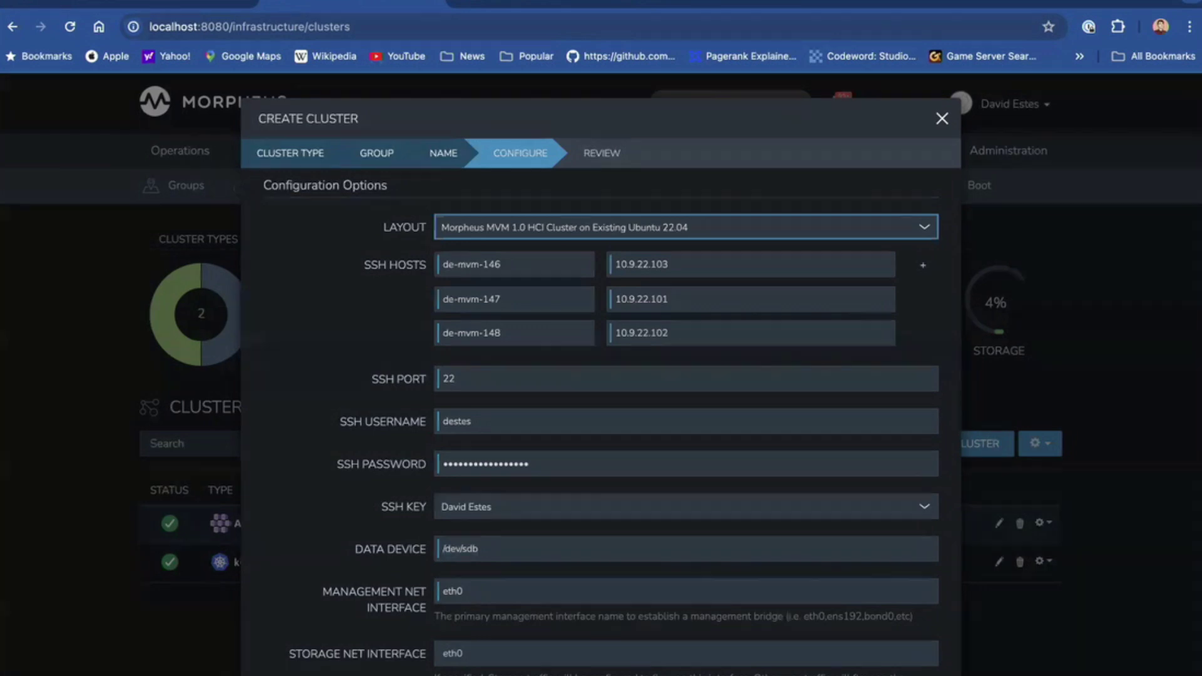
Examine the storage net interface, compute net interface and compute VLANs settings in the cluster configuration
scroll(601, 375, down, 3)
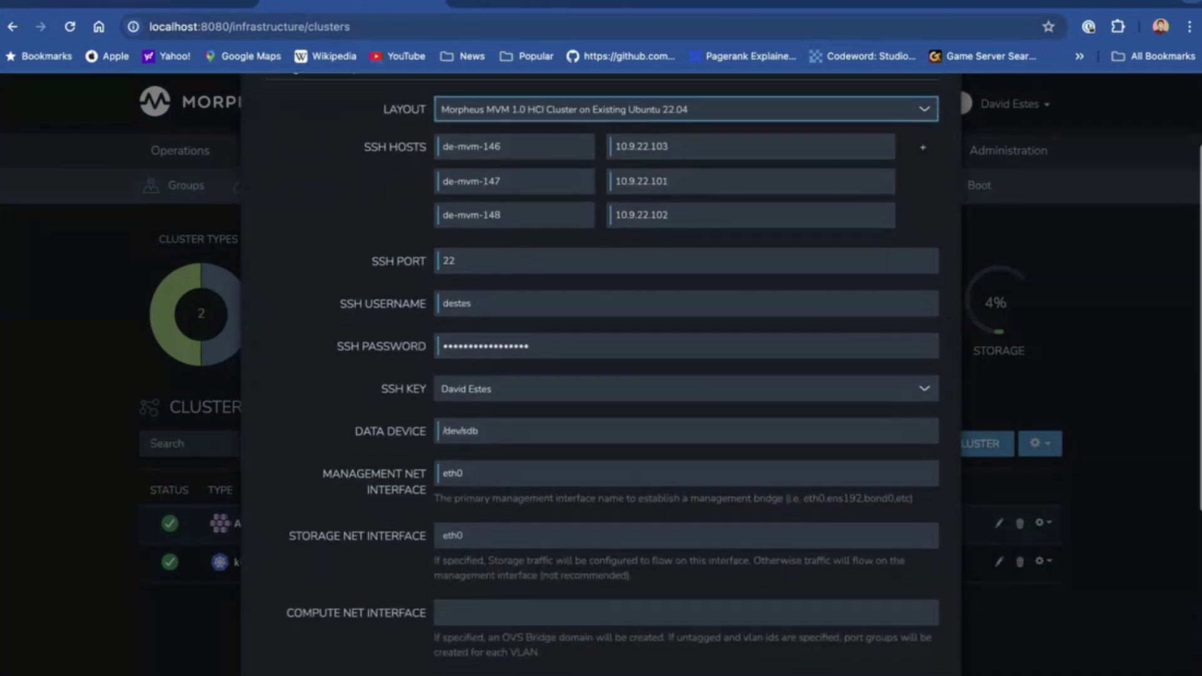
click(444, 536)
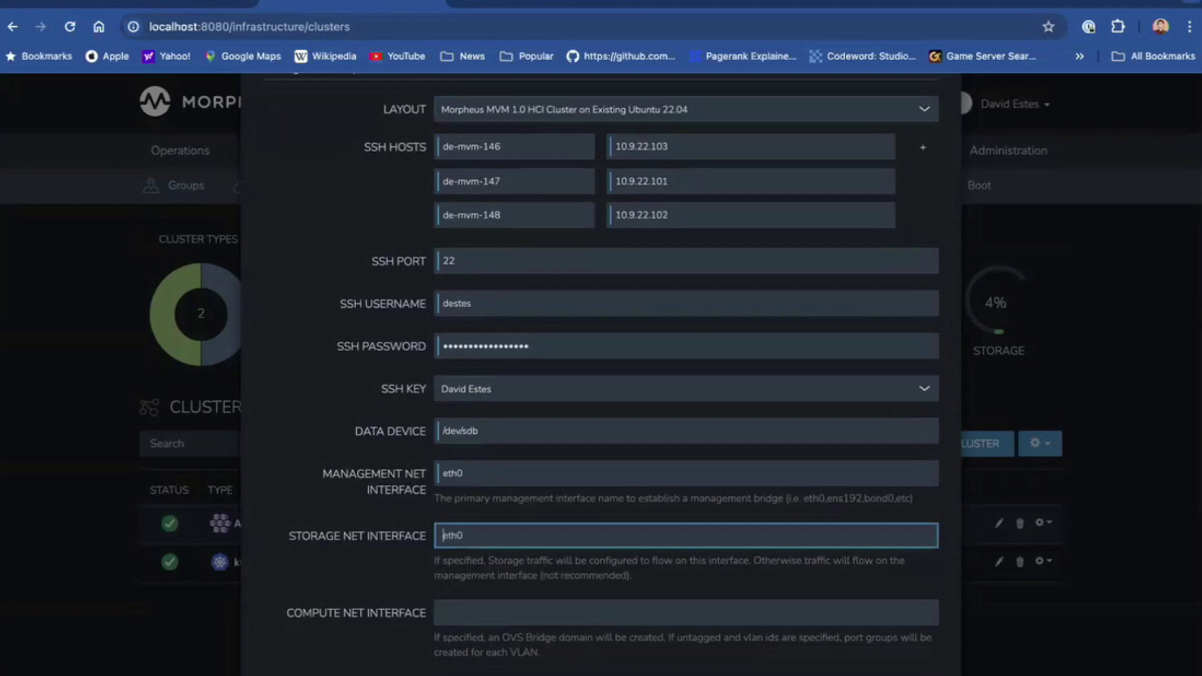
scroll(601, 376, down, 2)
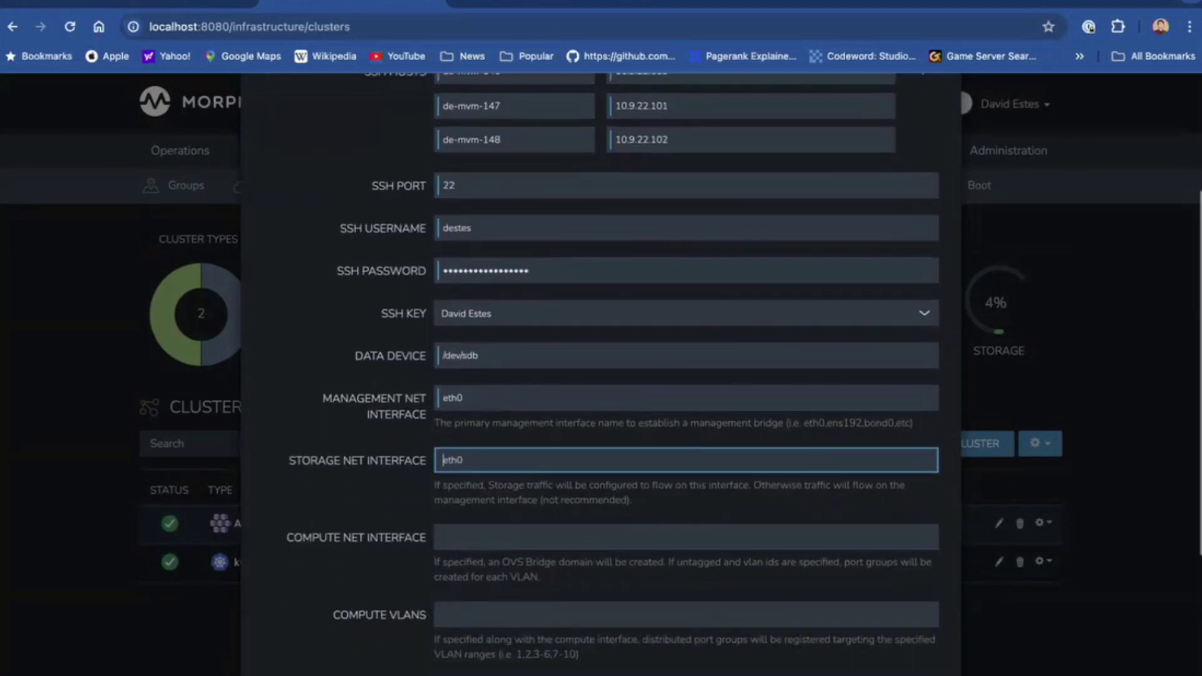
click(443, 538)
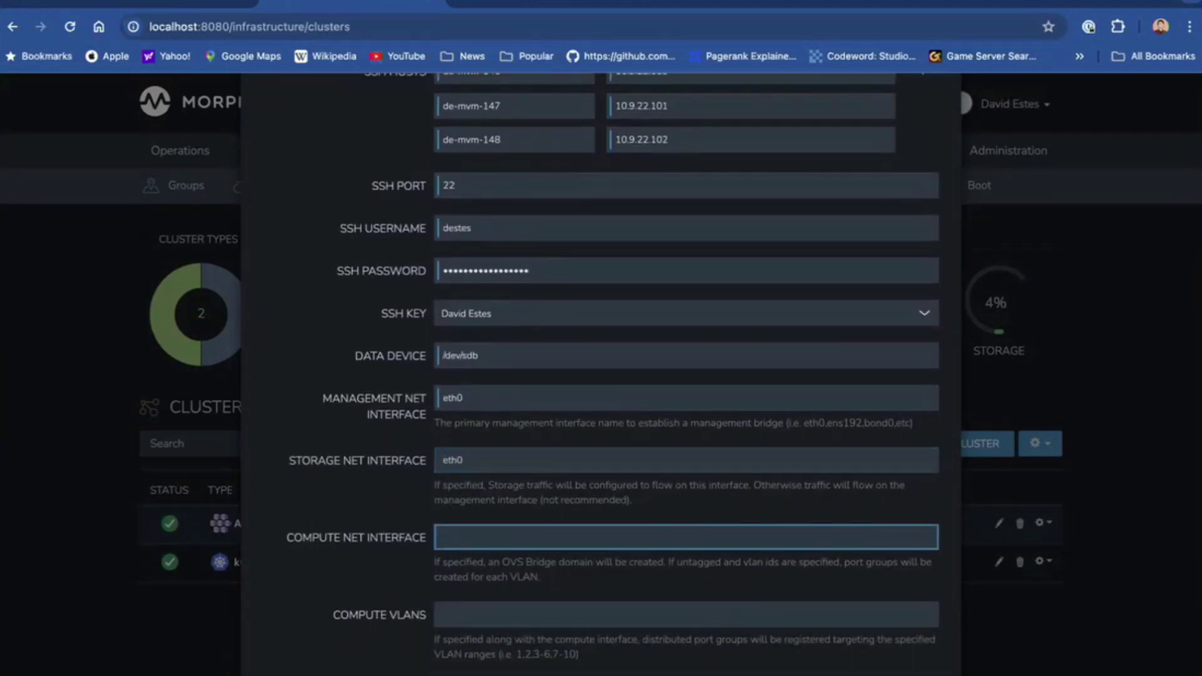
scroll(686, 376, down, 1)
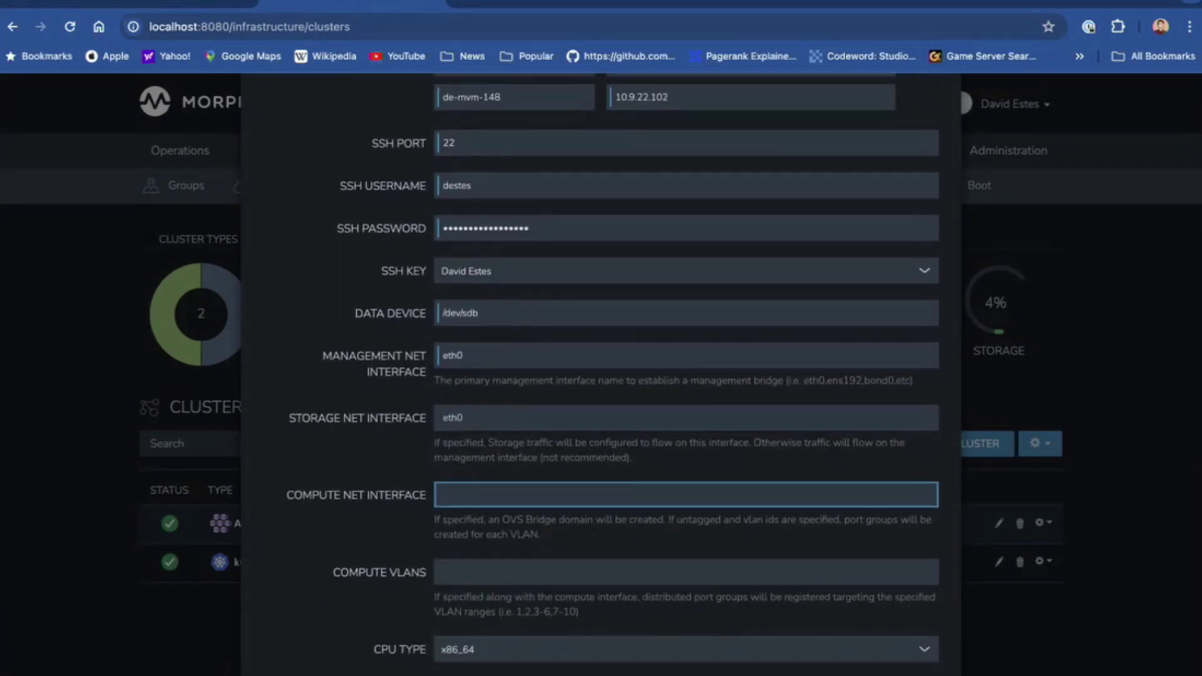
key(Tab)
scroll(686, 375, down, 3)
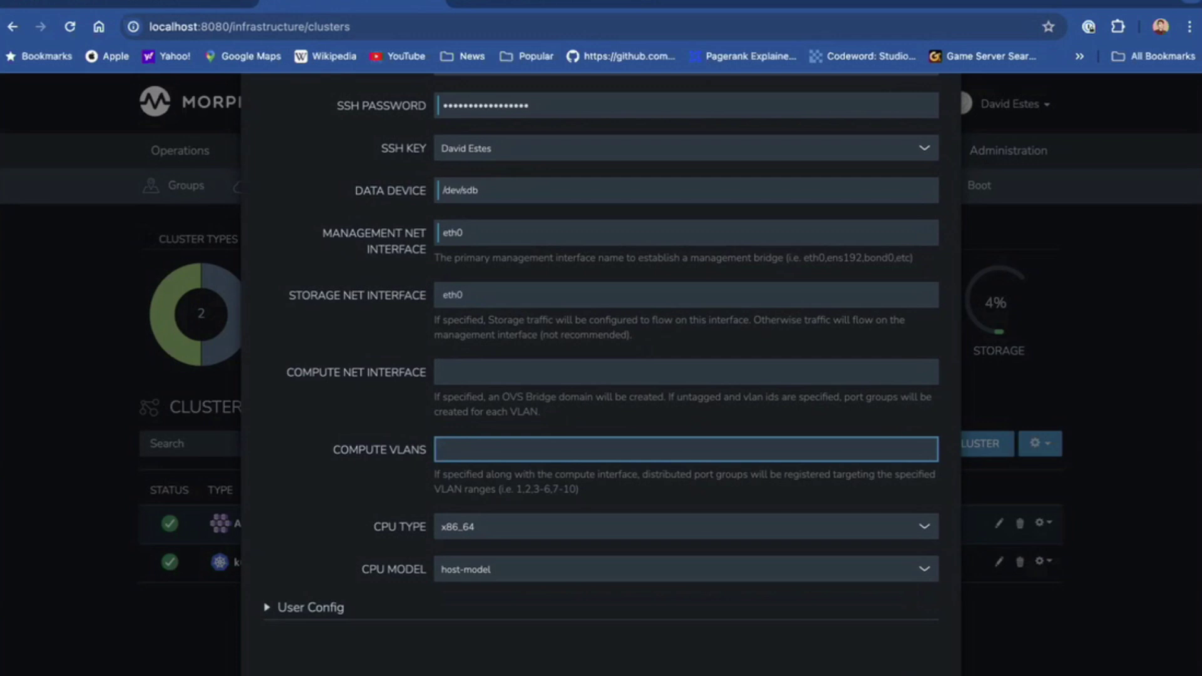
scroll(686, 376, up, 1)
scroll(686, 438, down, 2)
Submit the cluster configuration for validation and change the data device to /dev/vdb
click(913, 635)
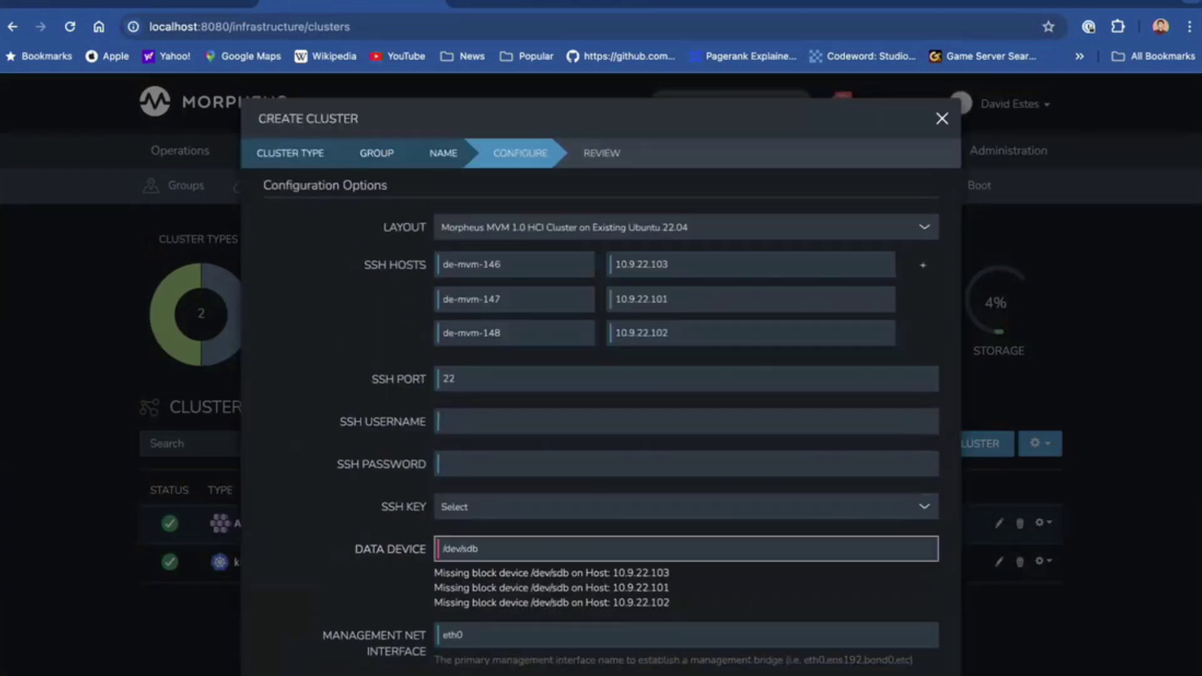
click(495, 549)
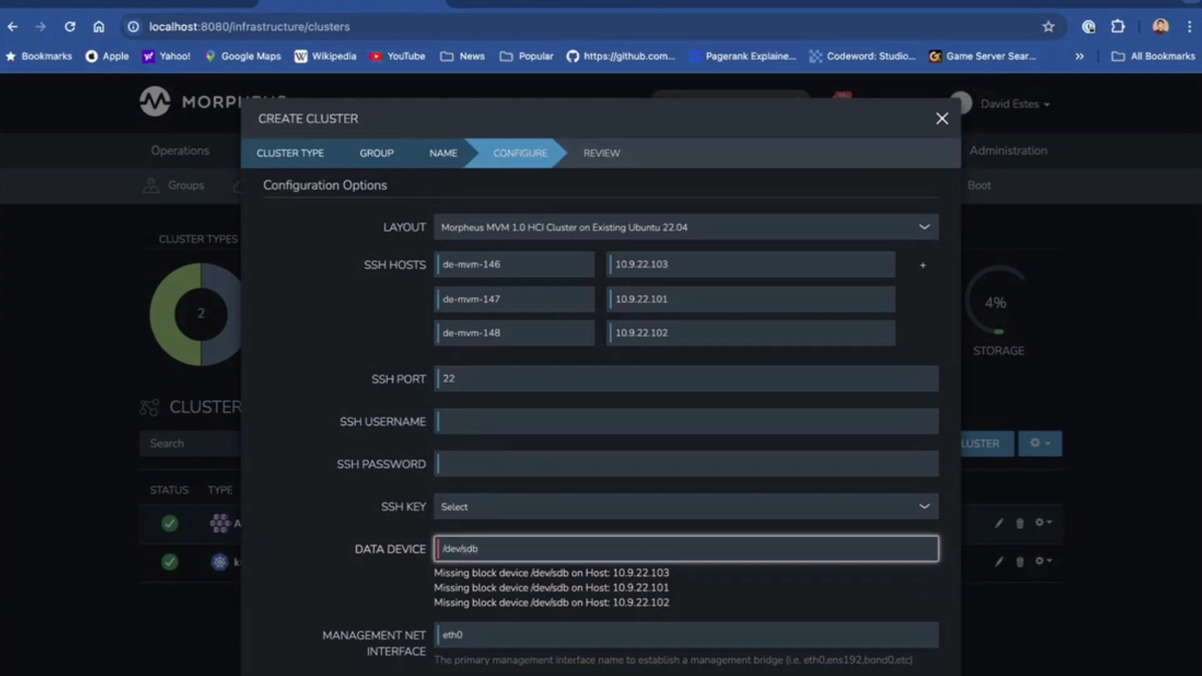
key(BackSpace)
key(BackSpace)
key(BackSpace)
text(vdb)
Enter the SSH username and SSH password for the cluster hosts and select the personal SSH key
click(488, 421)
text(destes)
key(Tab)
text(••••••••••••••••)
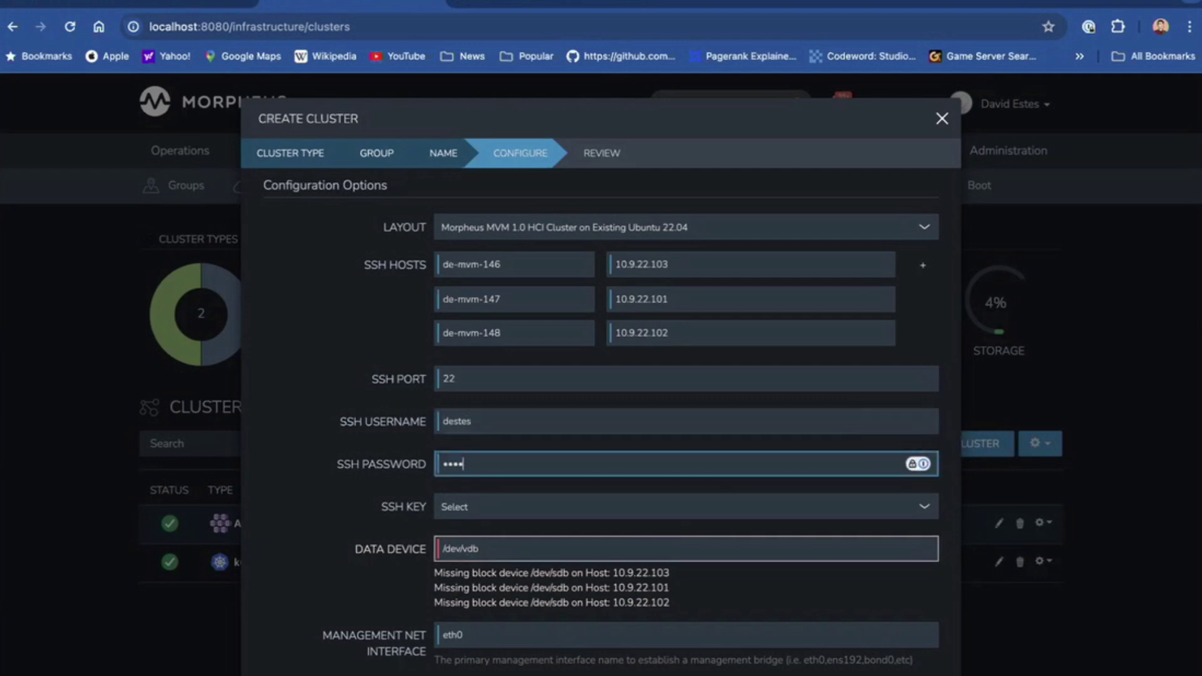
text(•)
key(Tab)
key(Down)
Advance the checked configuration to the review stage and complete the creation of mvm-demo-cluster
scroll(601, 376, down, 6)
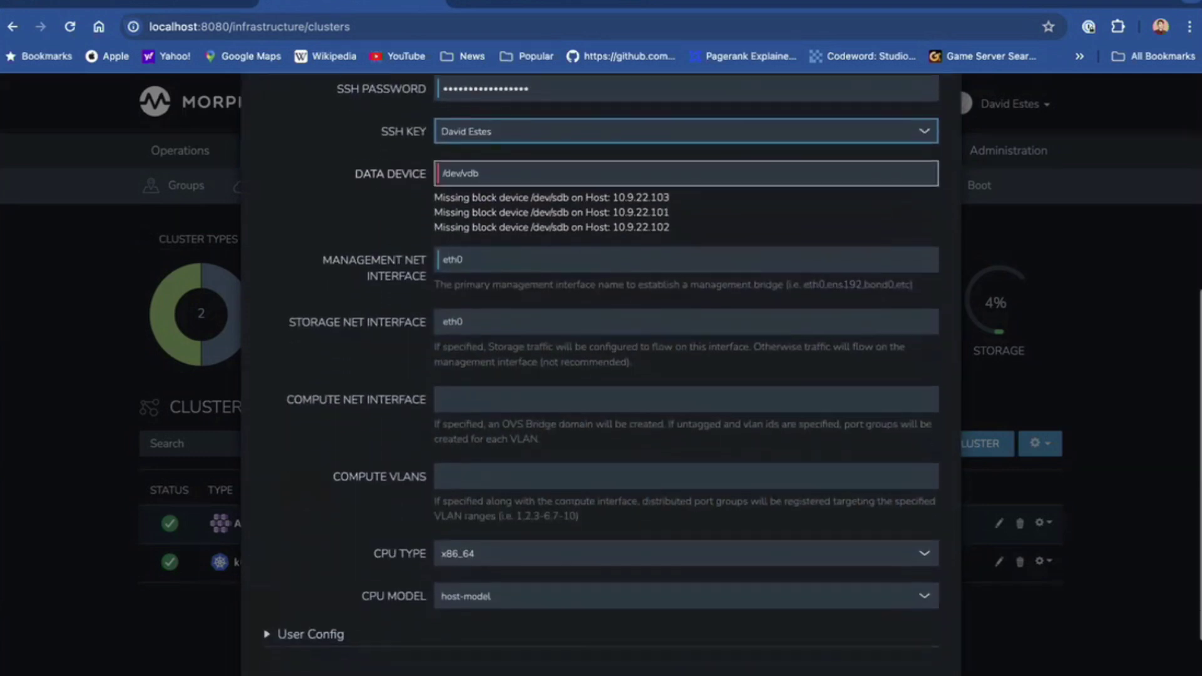
scroll(601, 376, up, 3)
scroll(601, 376, up, 2)
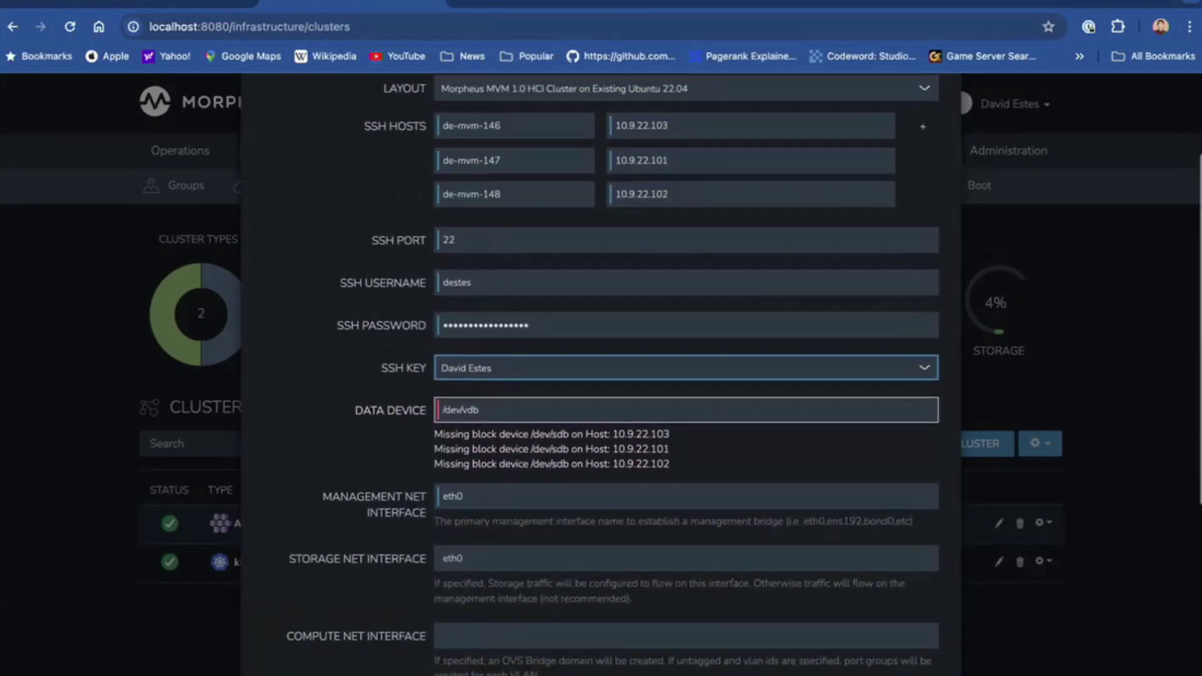
scroll(601, 376, up, 4)
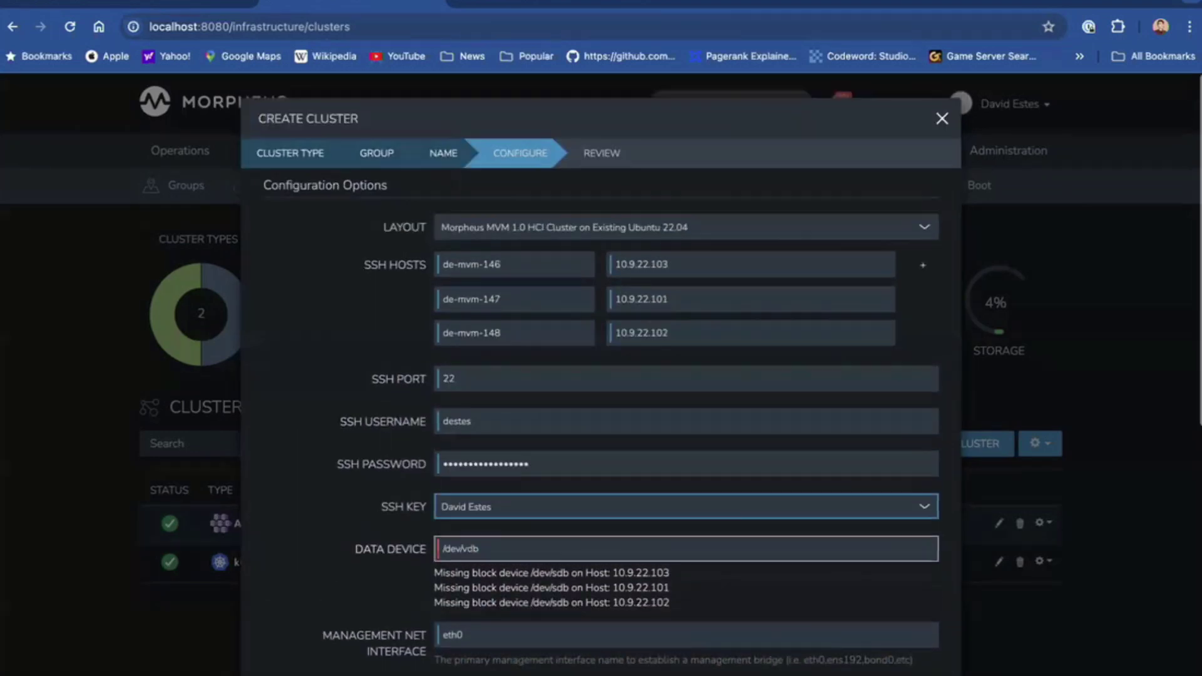
scroll(602, 375, down, 10)
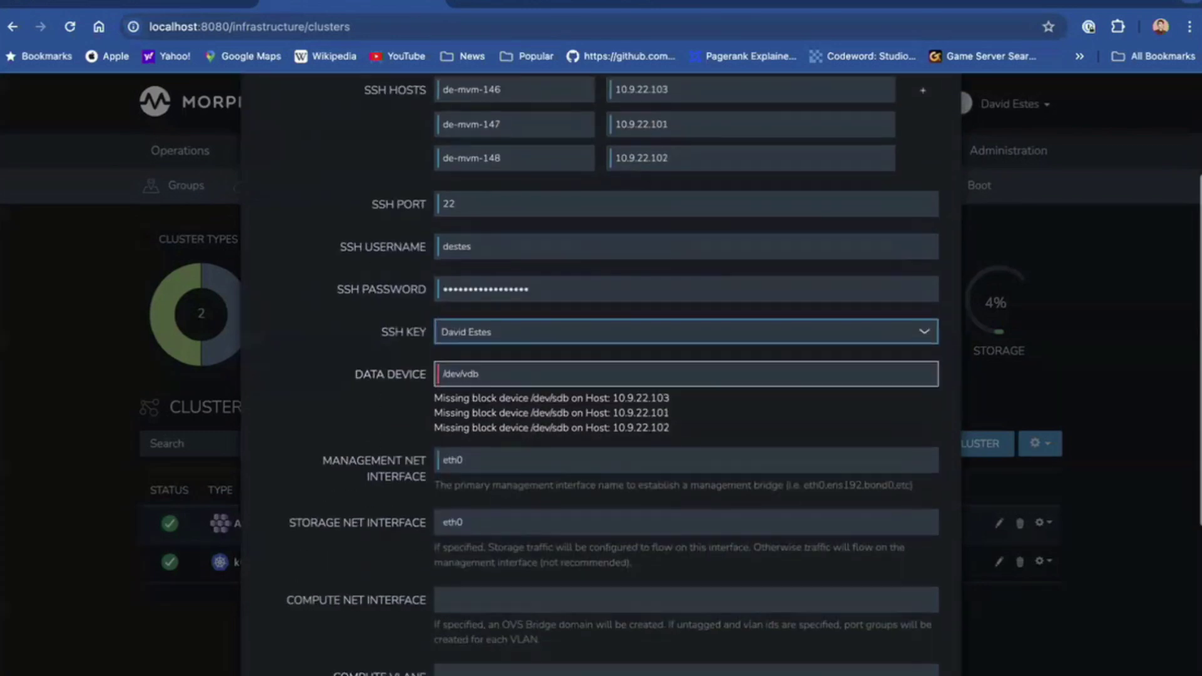
scroll(601, 376, down, 4)
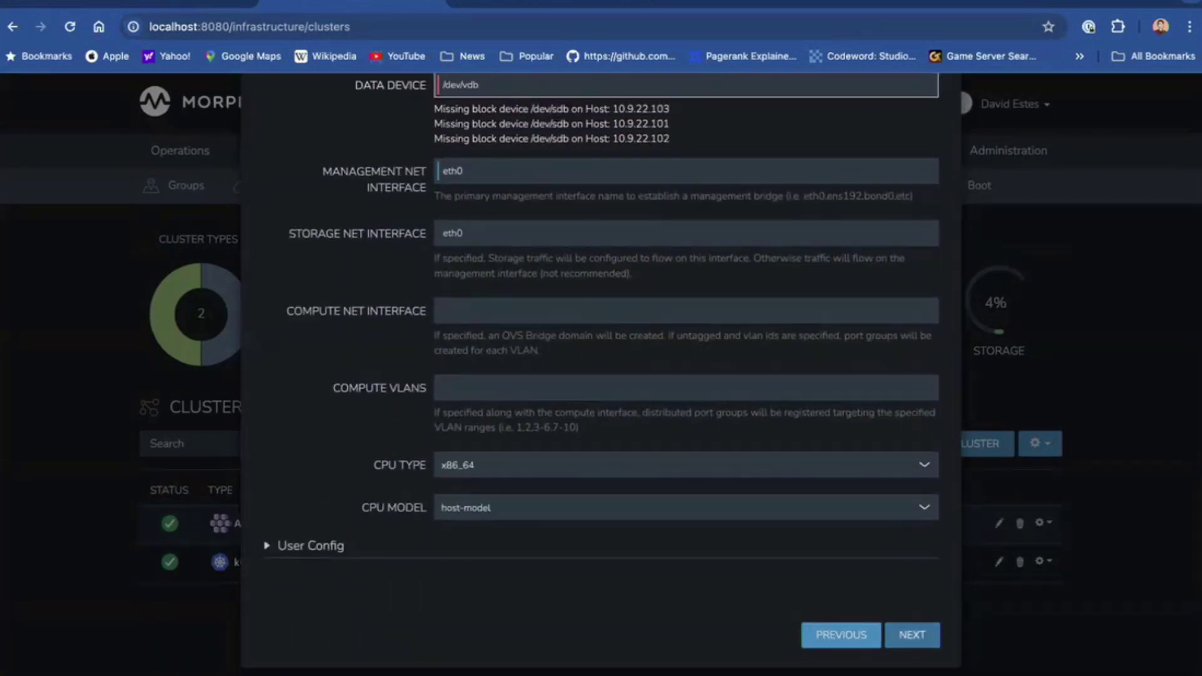
click(912, 635)
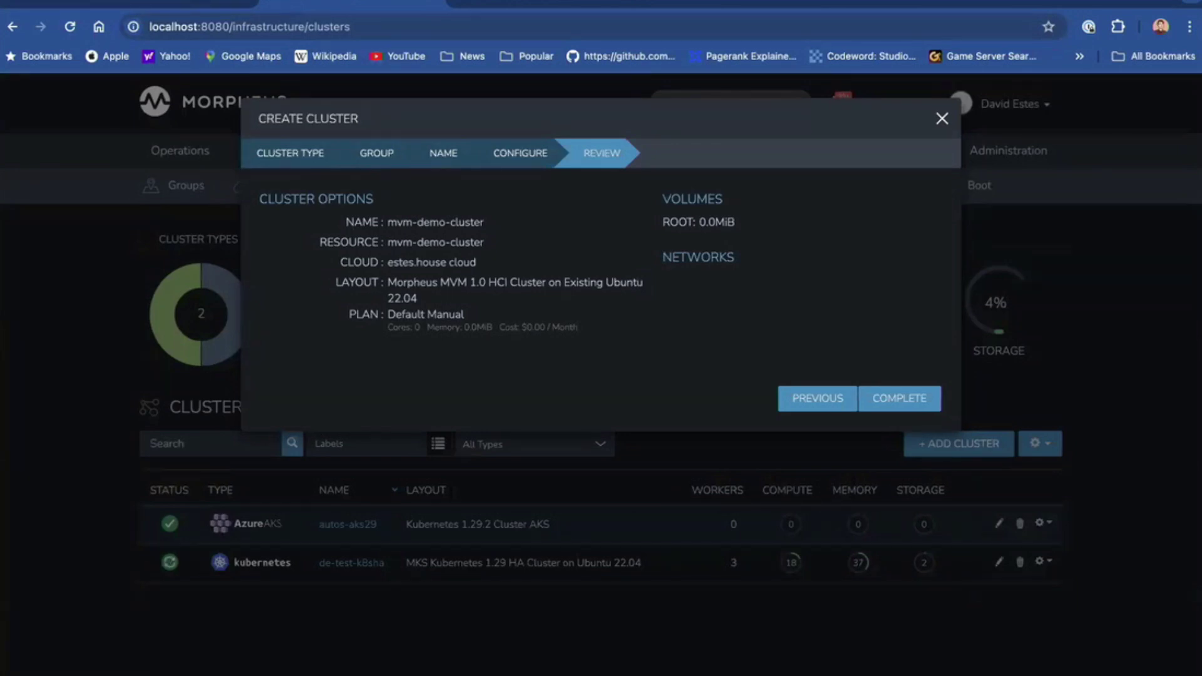
click(900, 399)
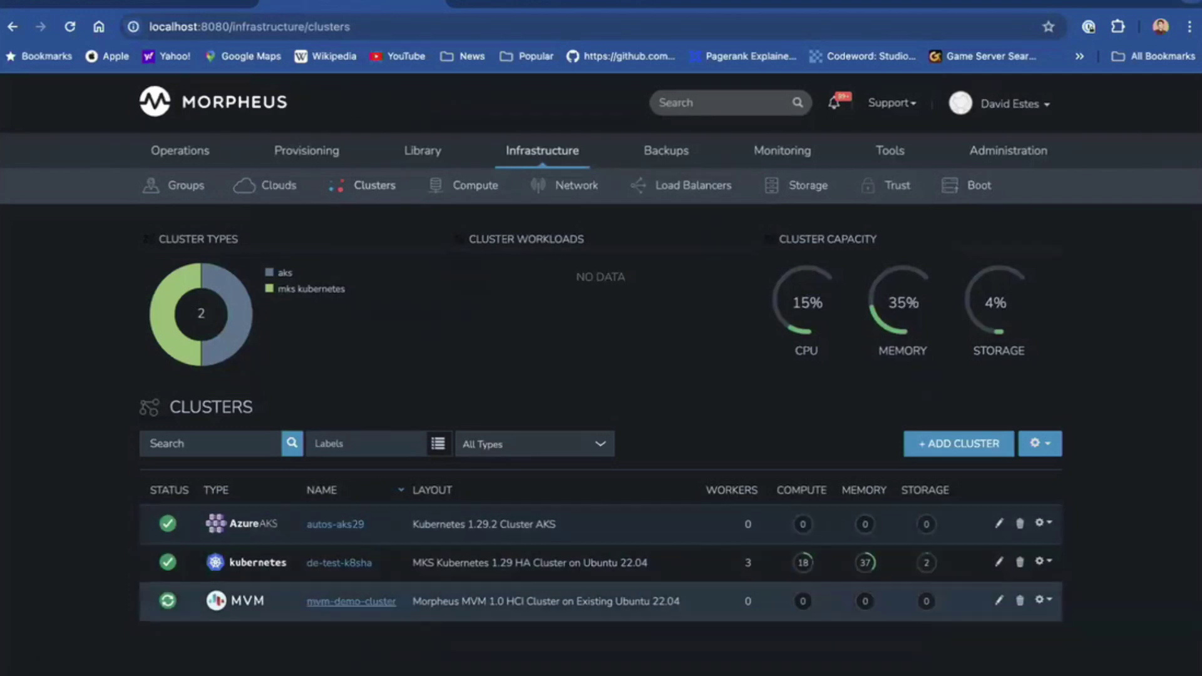
Open mvm-demo-cluster, check its available actions and provisioning status, and show its history
click(350, 602)
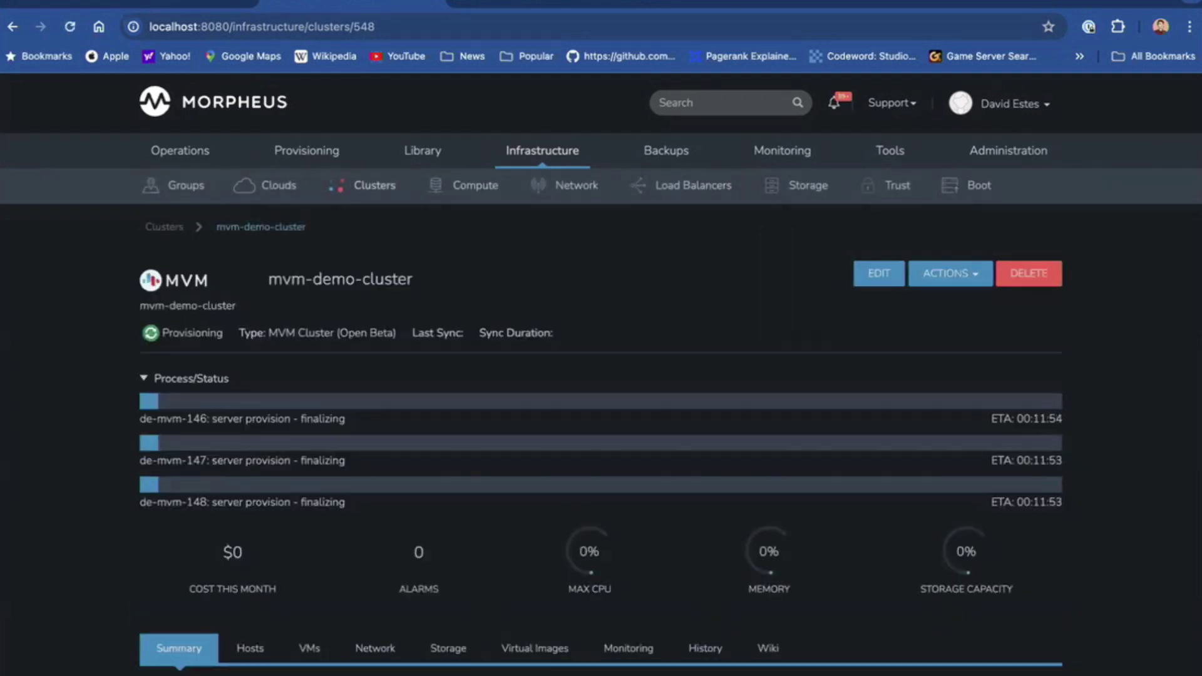
click(951, 274)
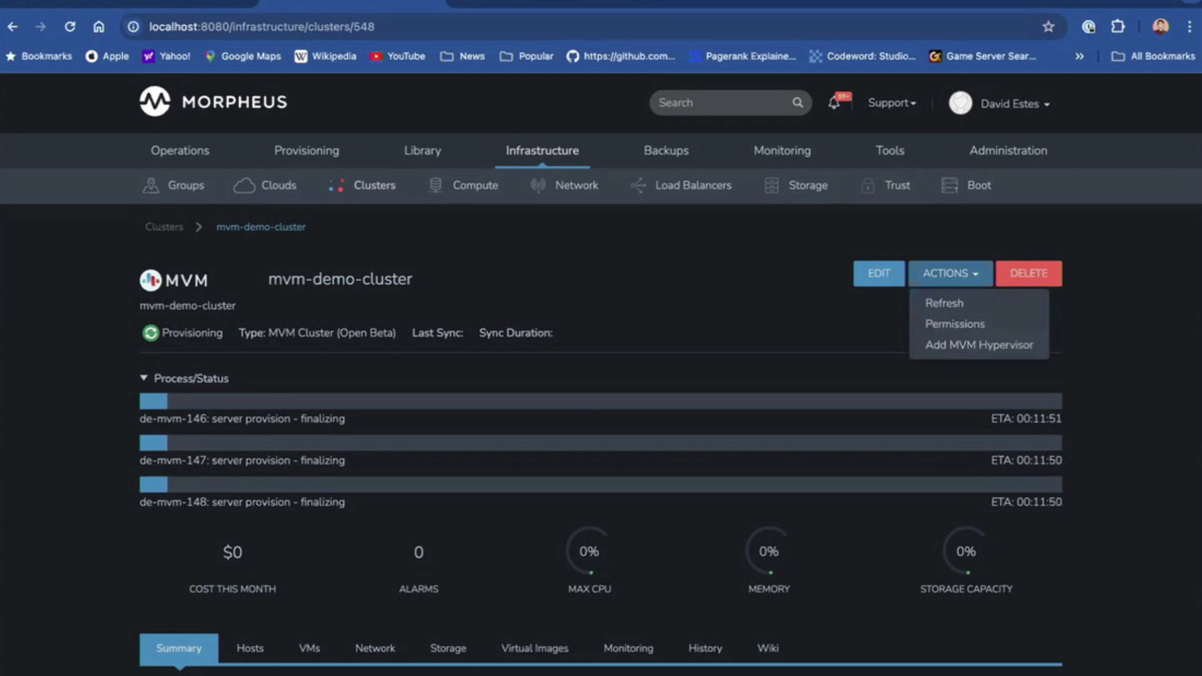
key(Escape)
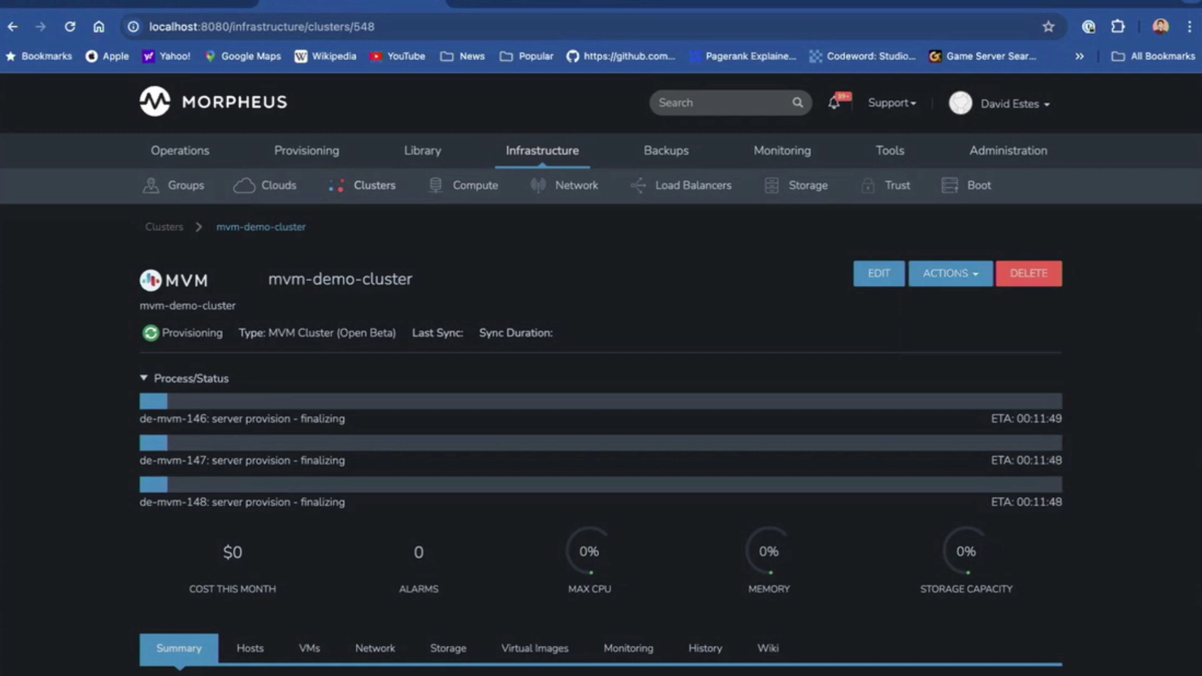
scroll(601, 438, down, 1)
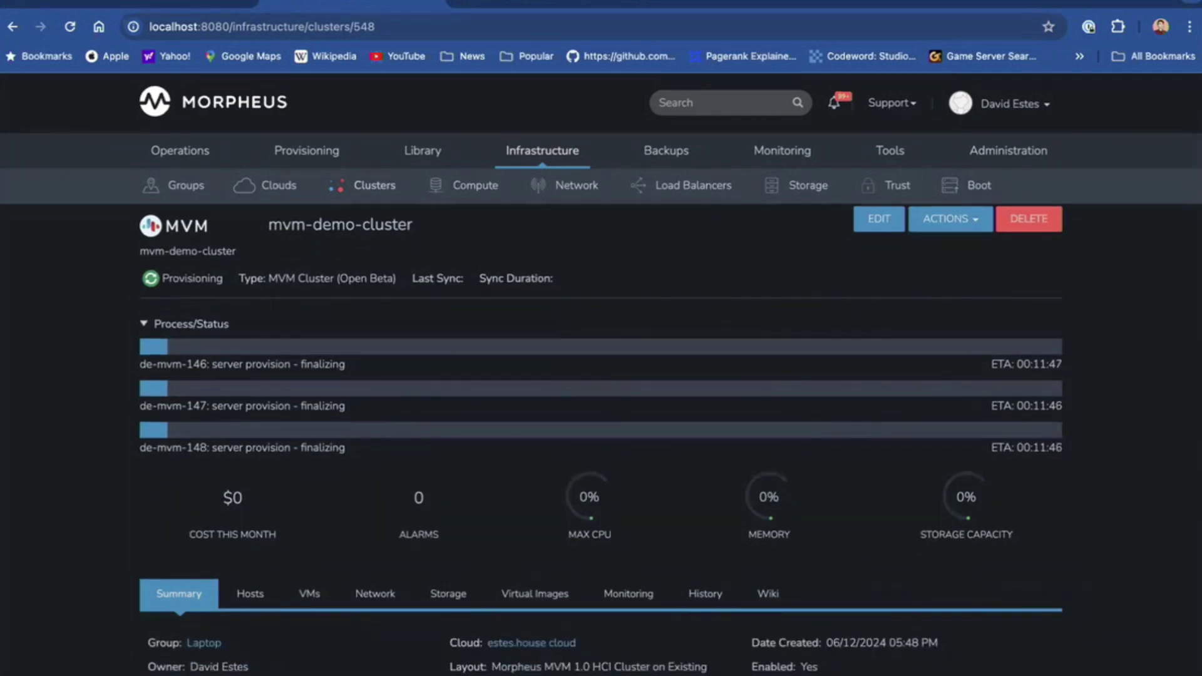
click(705, 594)
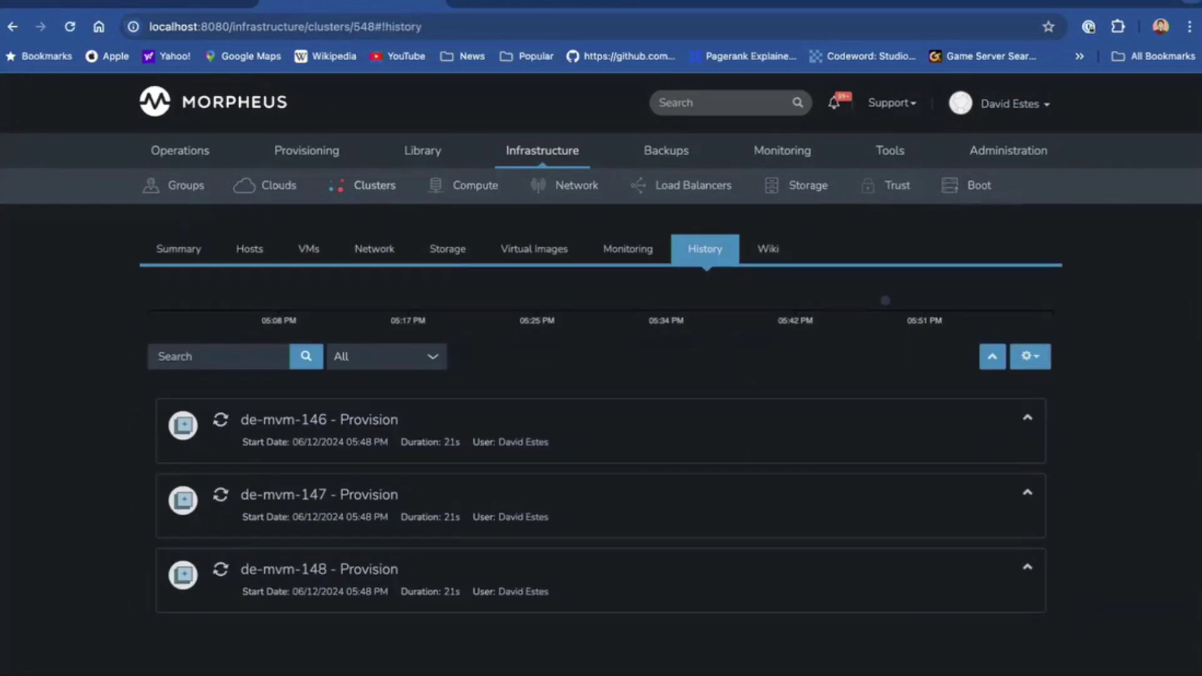
Expand the provisioning history of de-mvm-146 and examine its Finalizing stage
click(1028, 418)
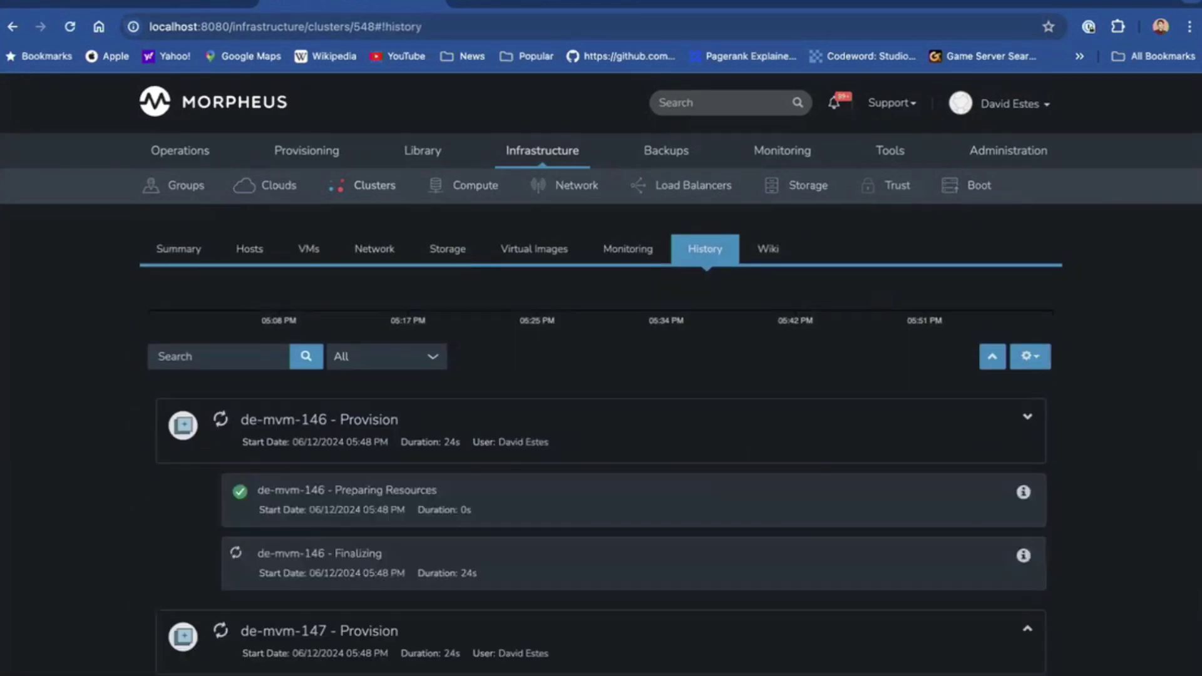
scroll(601, 439, down, 1)
double_click(358, 471)
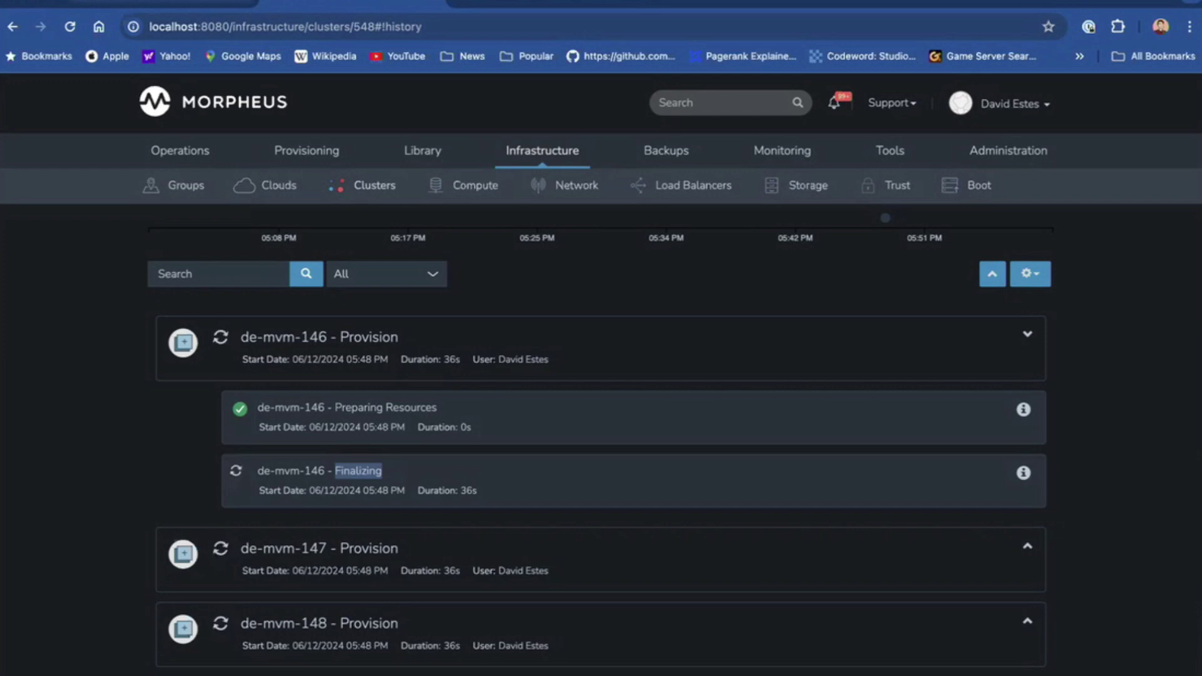
Switch to the existing MVM-R620 cluster in the other Morpheus environment, open host MVM-01 from its hosts, and examine its hardware details
click(164, 3)
scroll(601, 401, up, 5)
scroll(602, 401, down, 3)
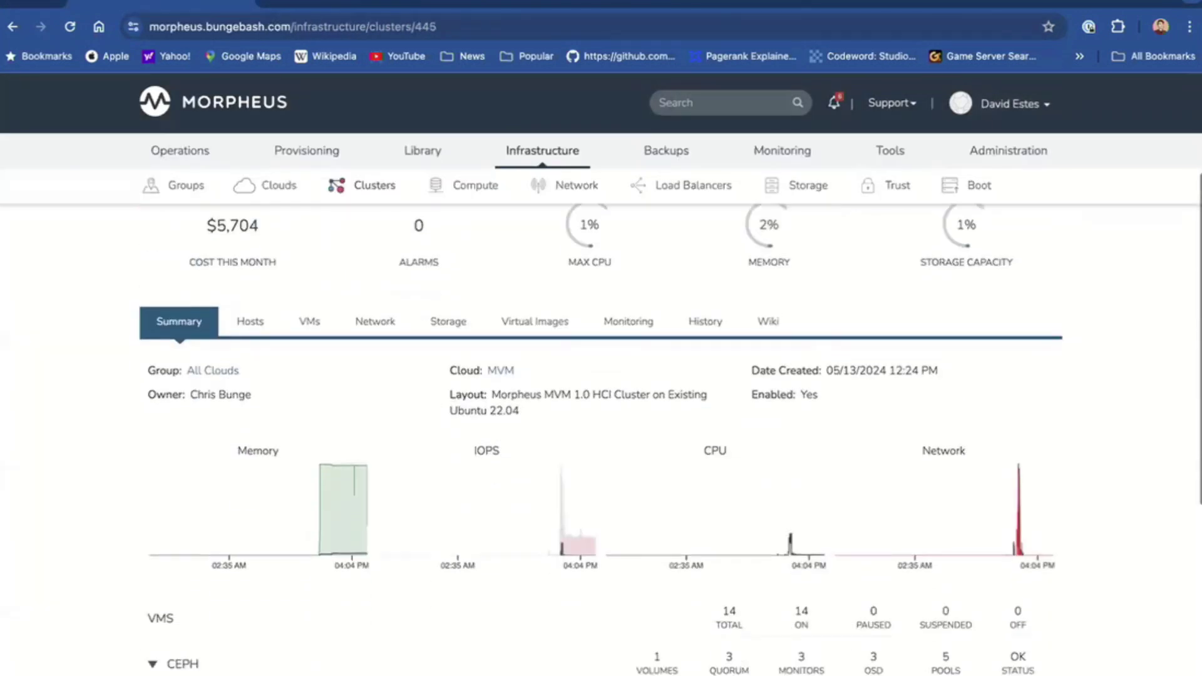
click(249, 323)
scroll(601, 426, down, 1)
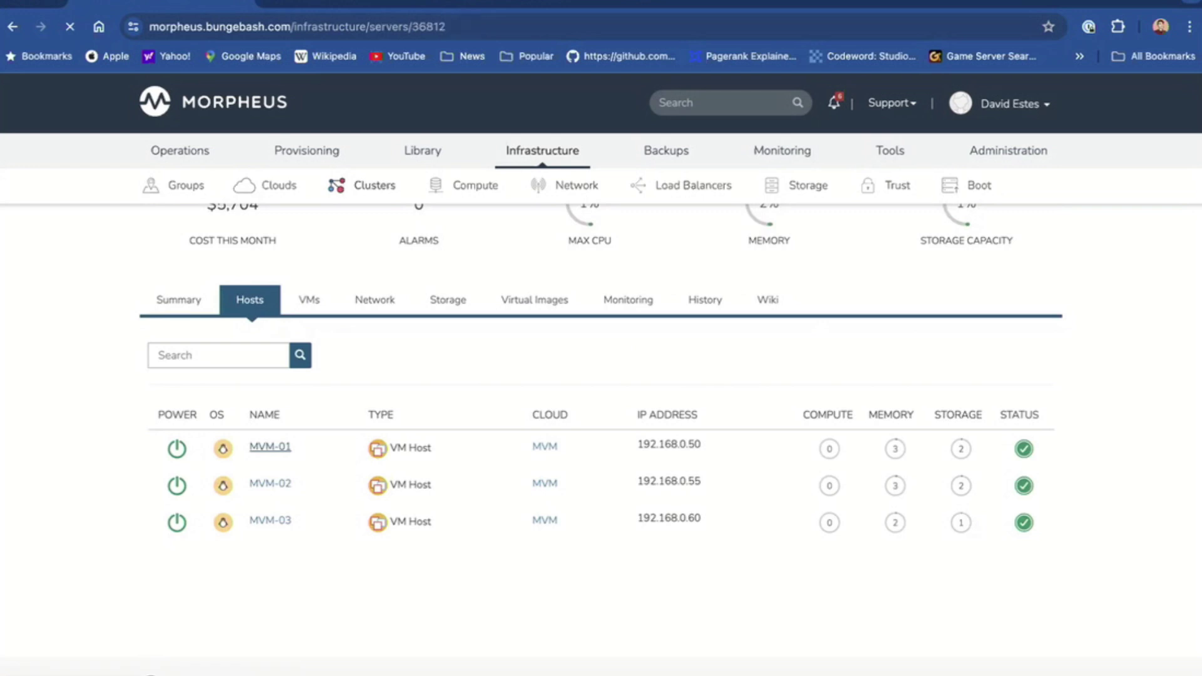
scroll(602, 375, down, 2)
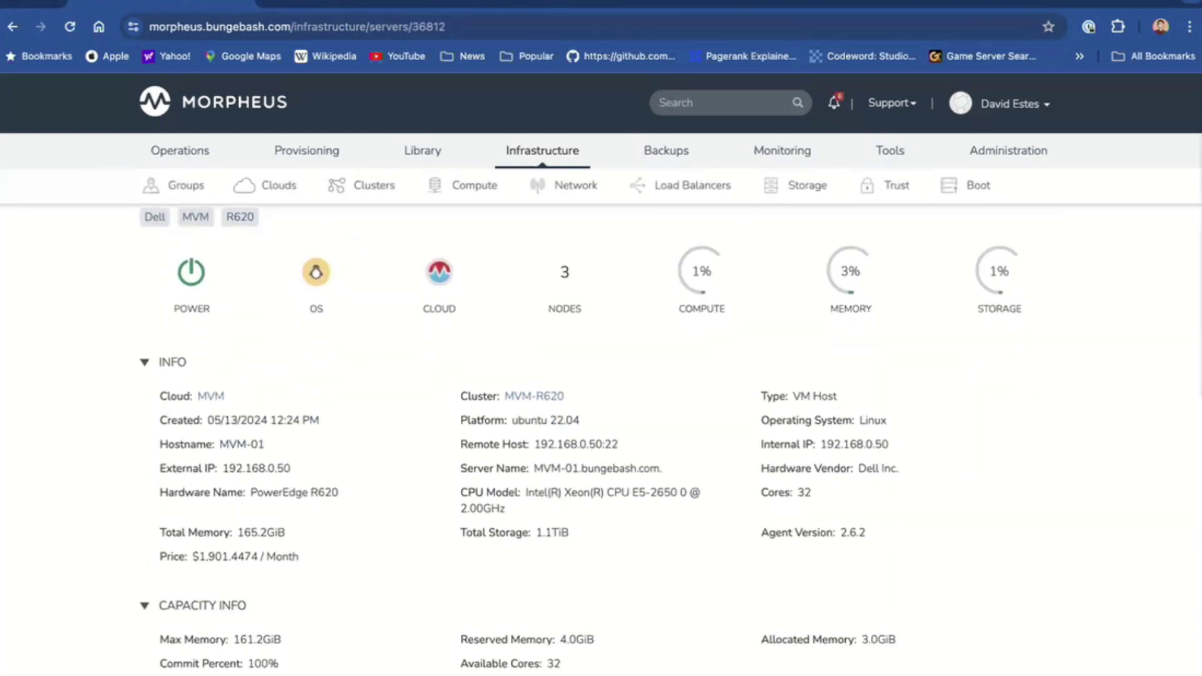
drag(249, 493, 340, 493)
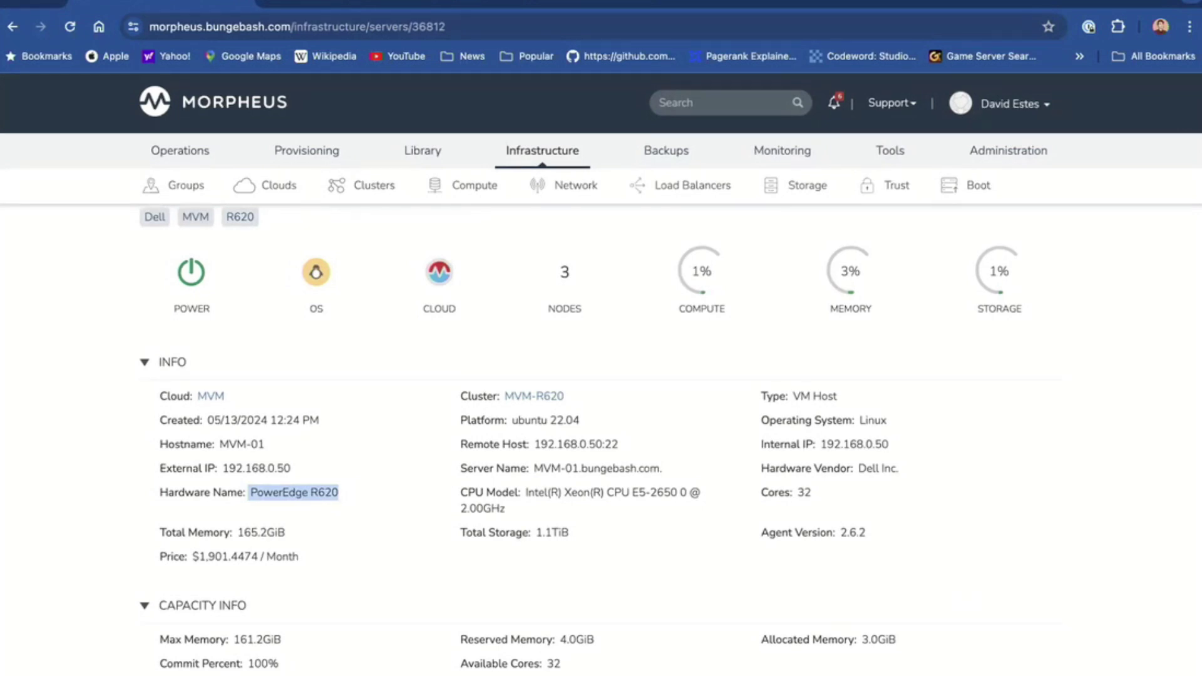
scroll(601, 438, up, 3)
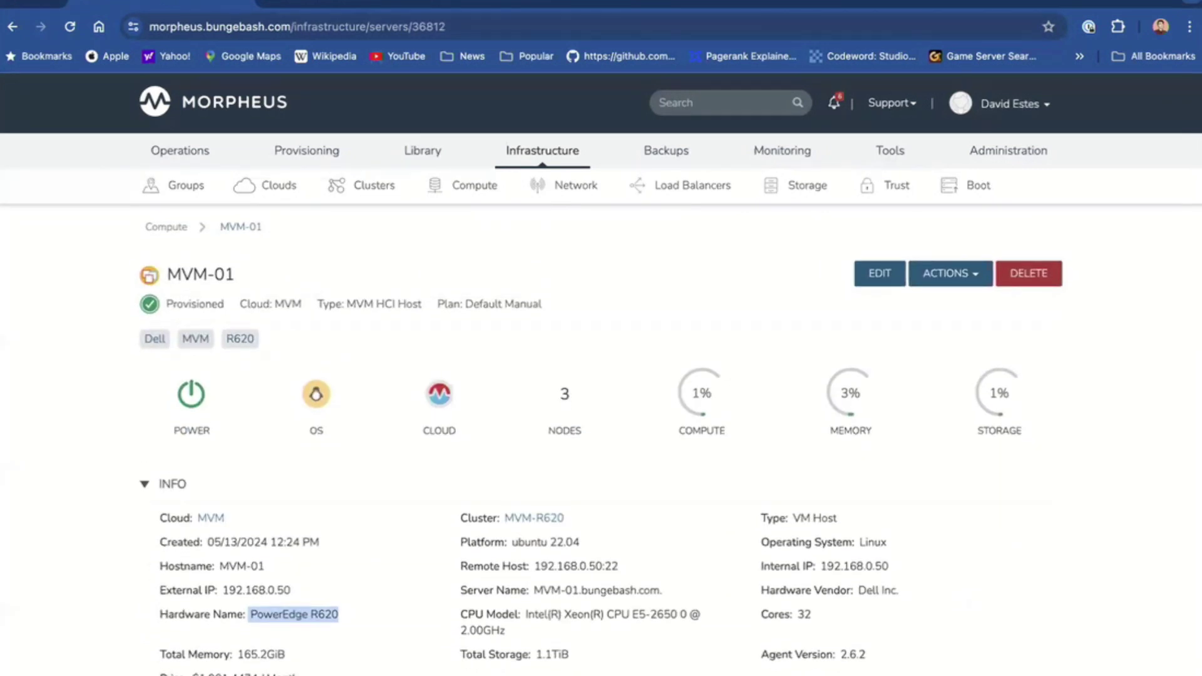
Start a new Rocky instance in the All Clouds group on the MVM cloud, keeping the default name pattern, and advance to its configuration
mouse_move(307, 150)
click(316, 170)
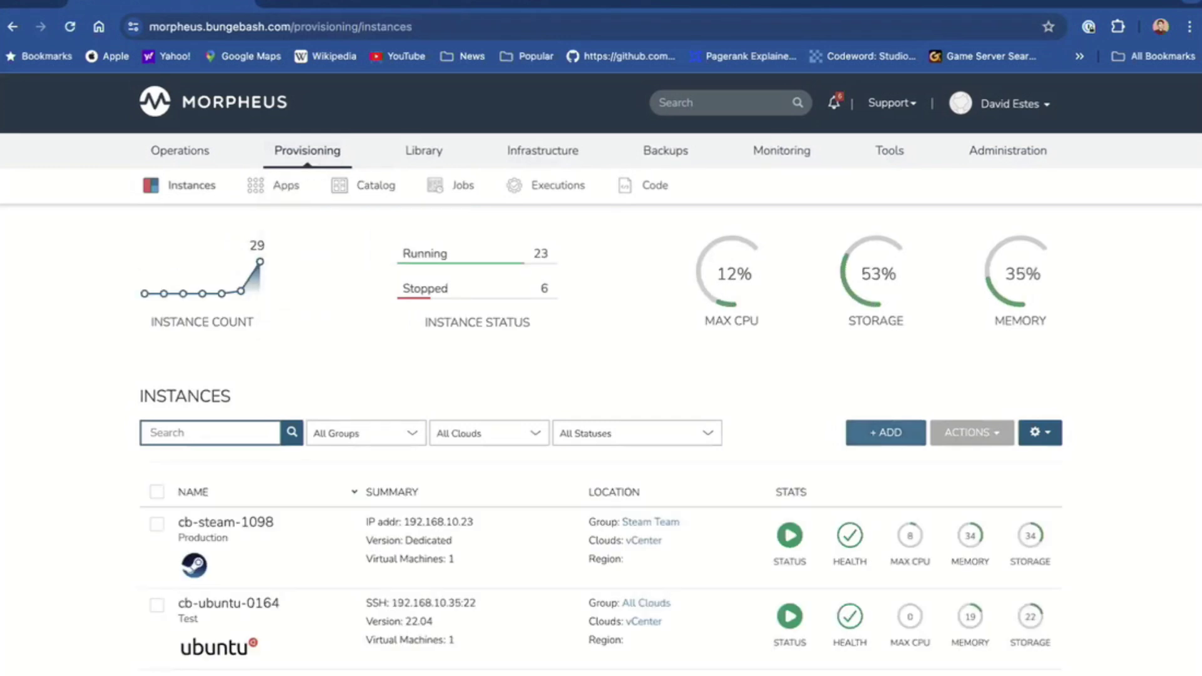
click(886, 433)
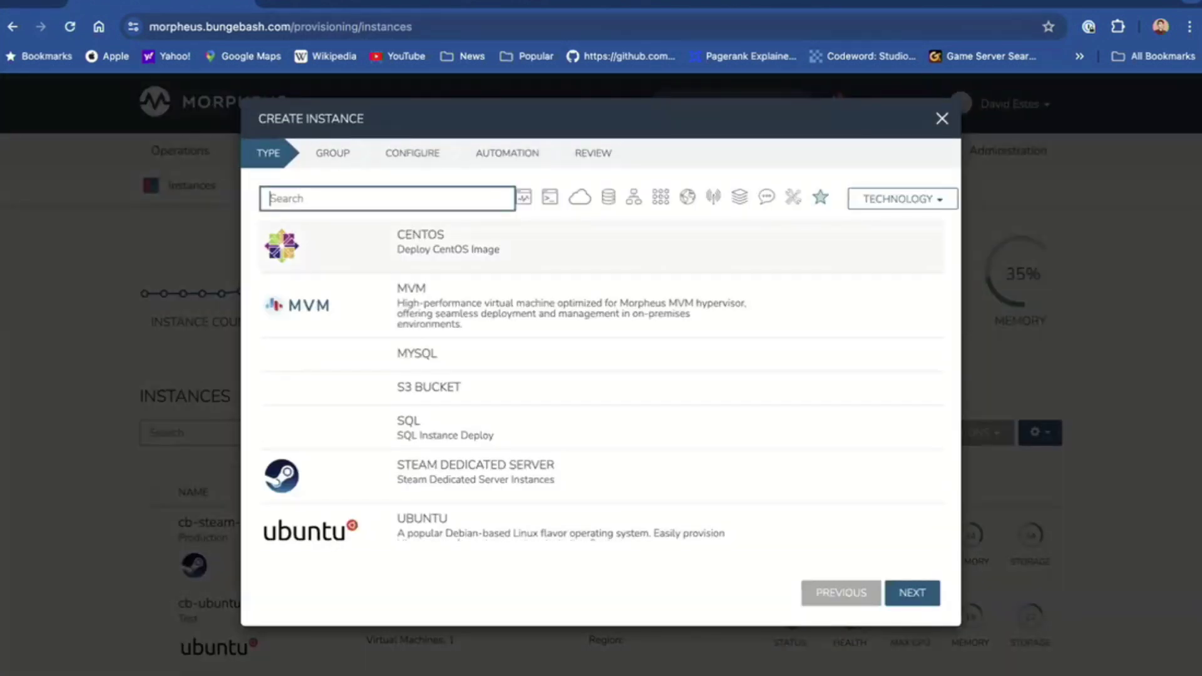
text(rocky)
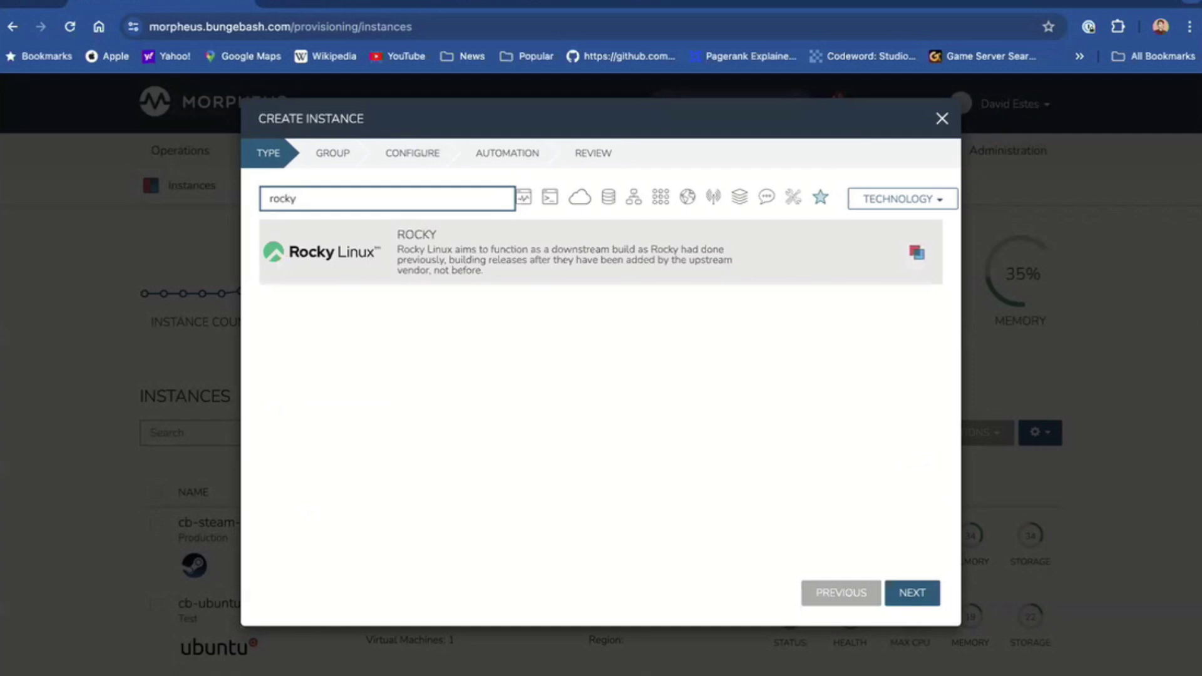
click(912, 593)
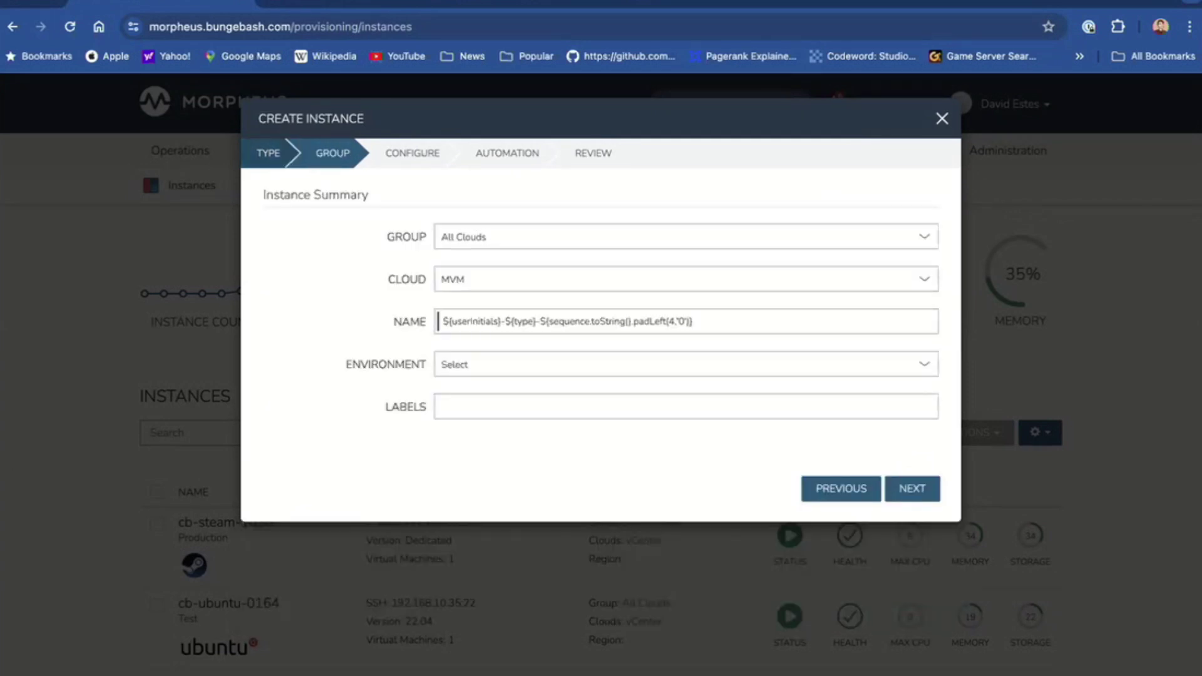
key(Return)
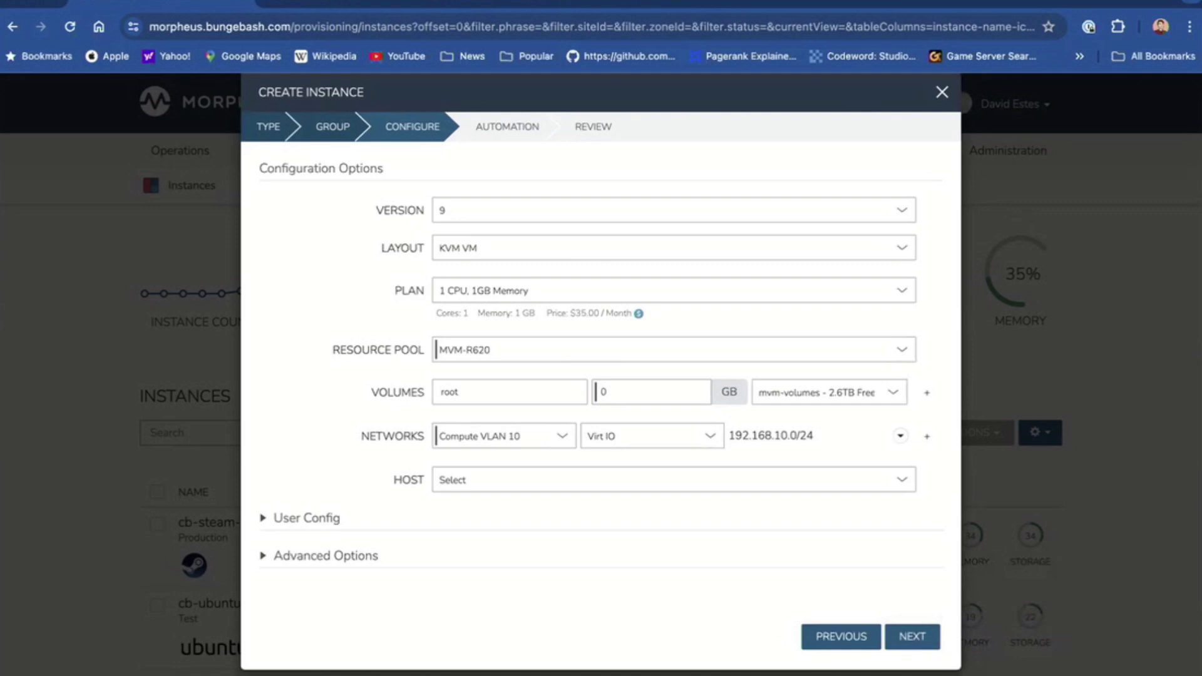
Switch the instance's network to Compute VLAN 1 and set it back to Compute VLAN 10
click(506, 437)
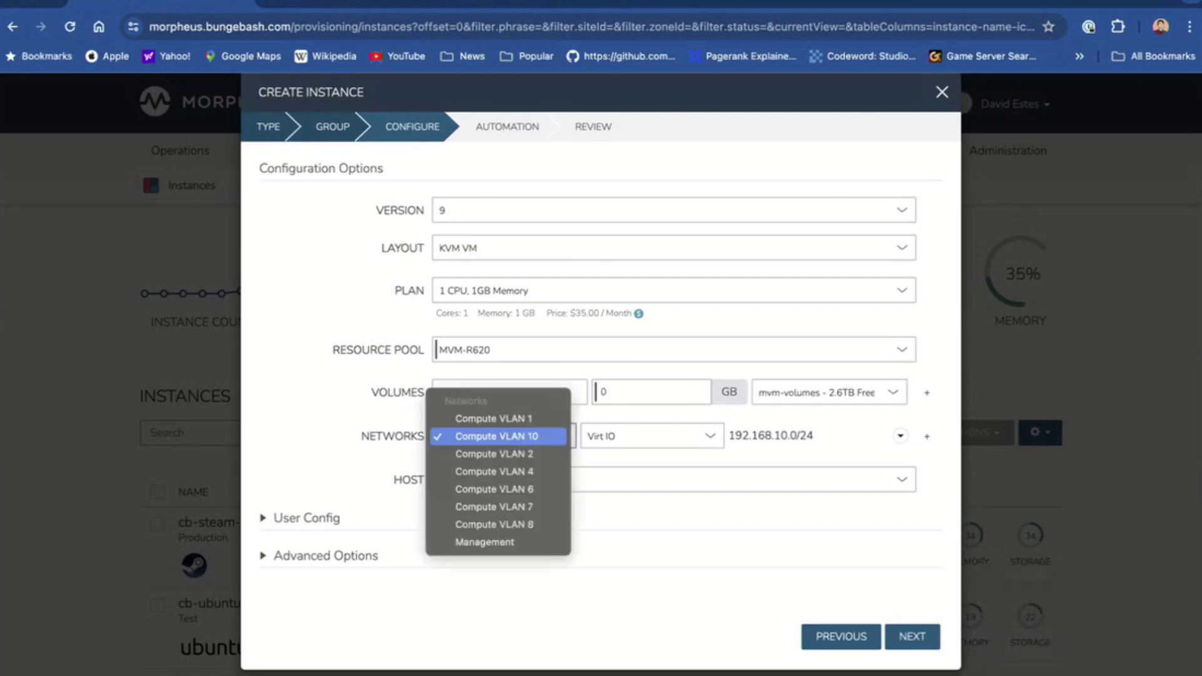
click(494, 419)
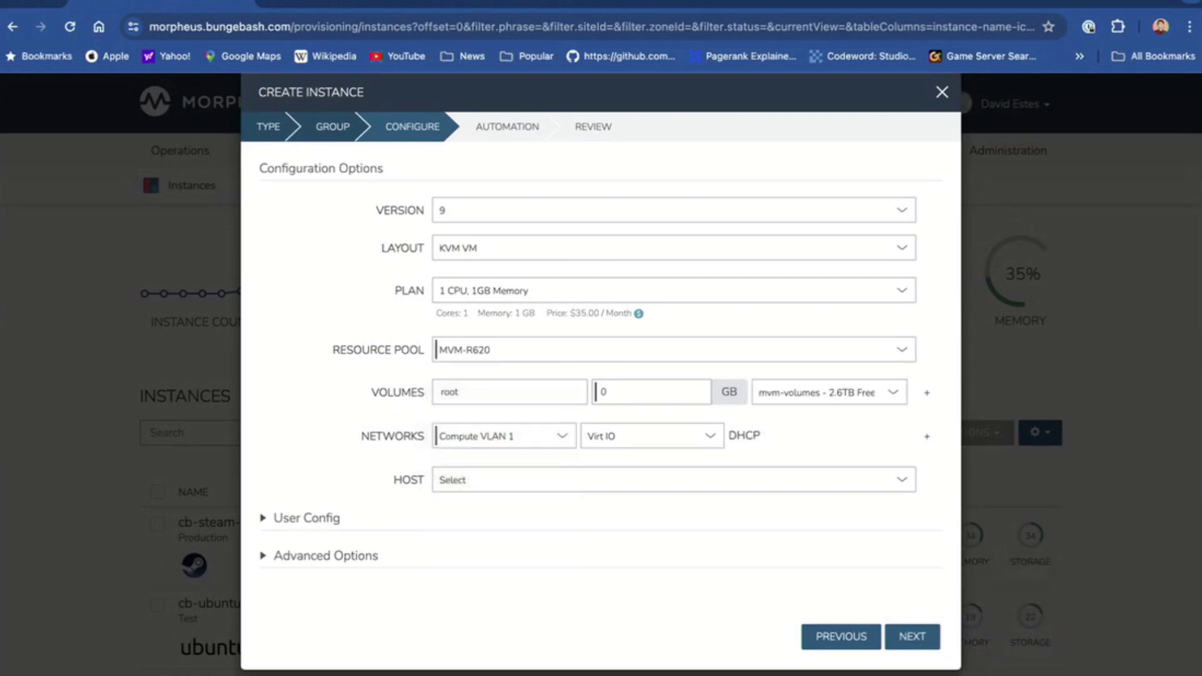
click(501, 437)
click(497, 454)
key(Down)
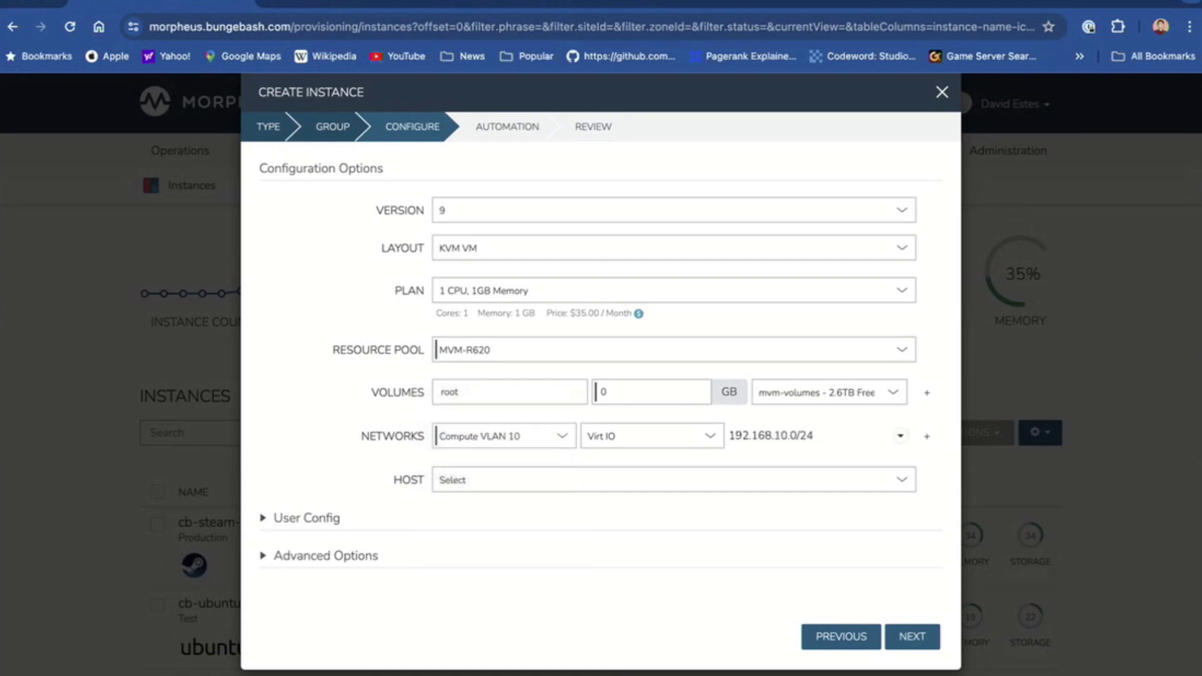
Check the available datastores, keep mvm-volumes, and set the root volume size to 10 GB
click(829, 393)
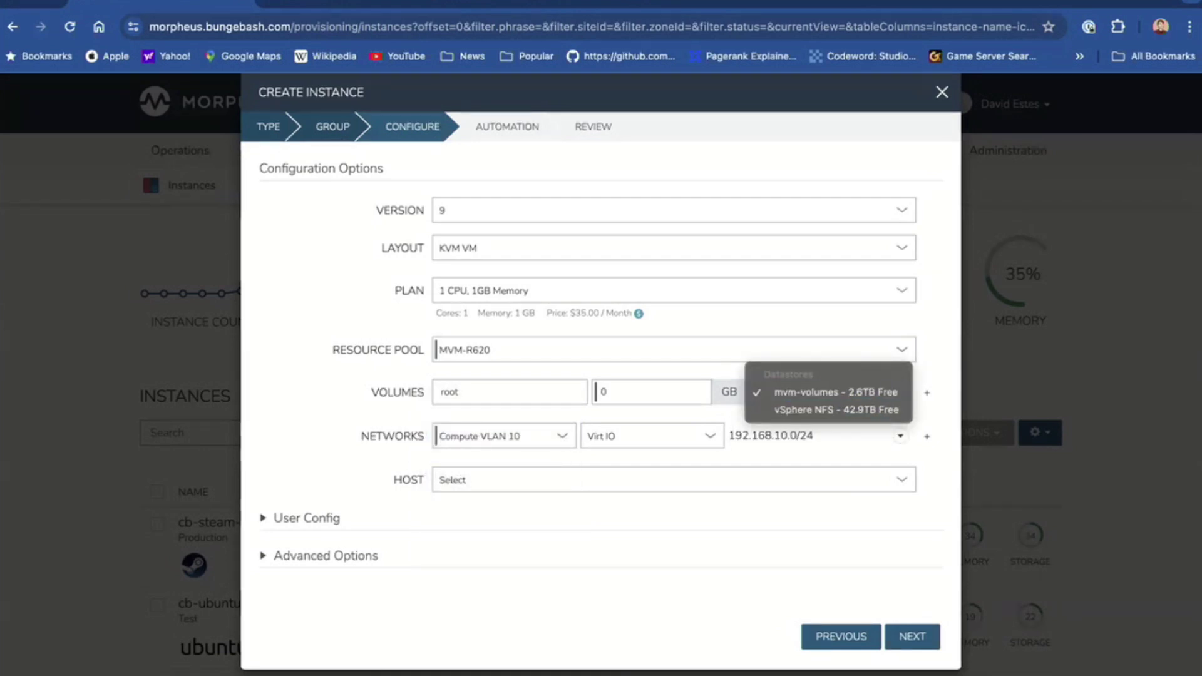
click(638, 392)
click(639, 392)
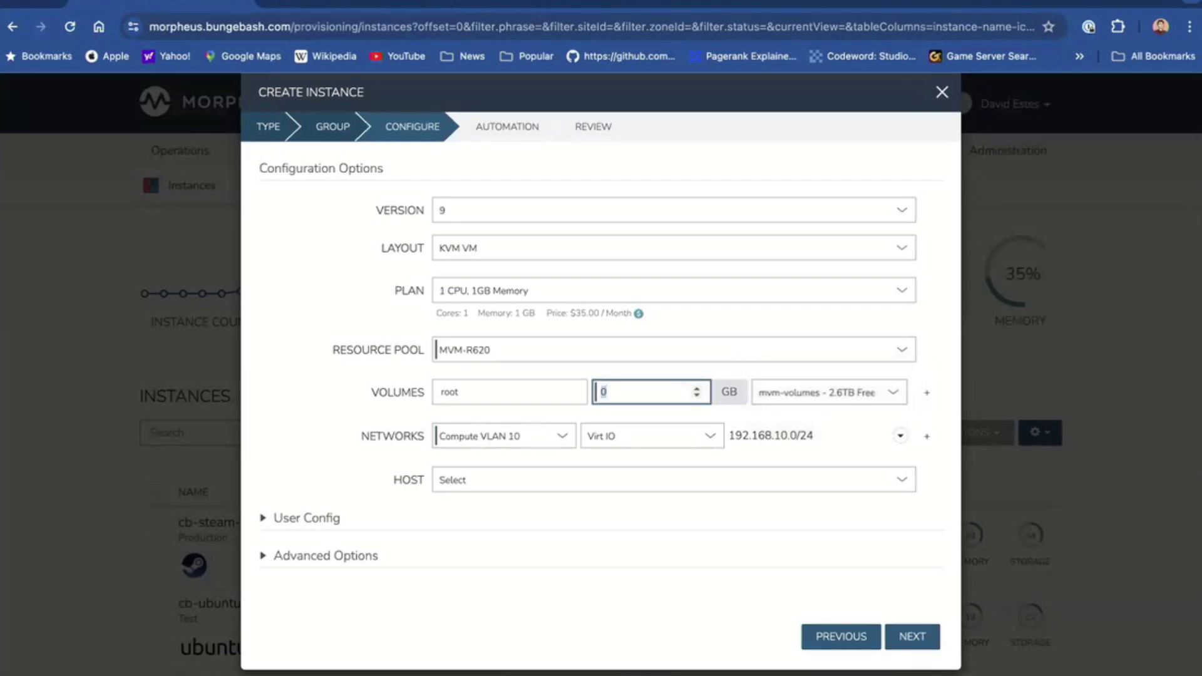
text(10)
key(Tab)
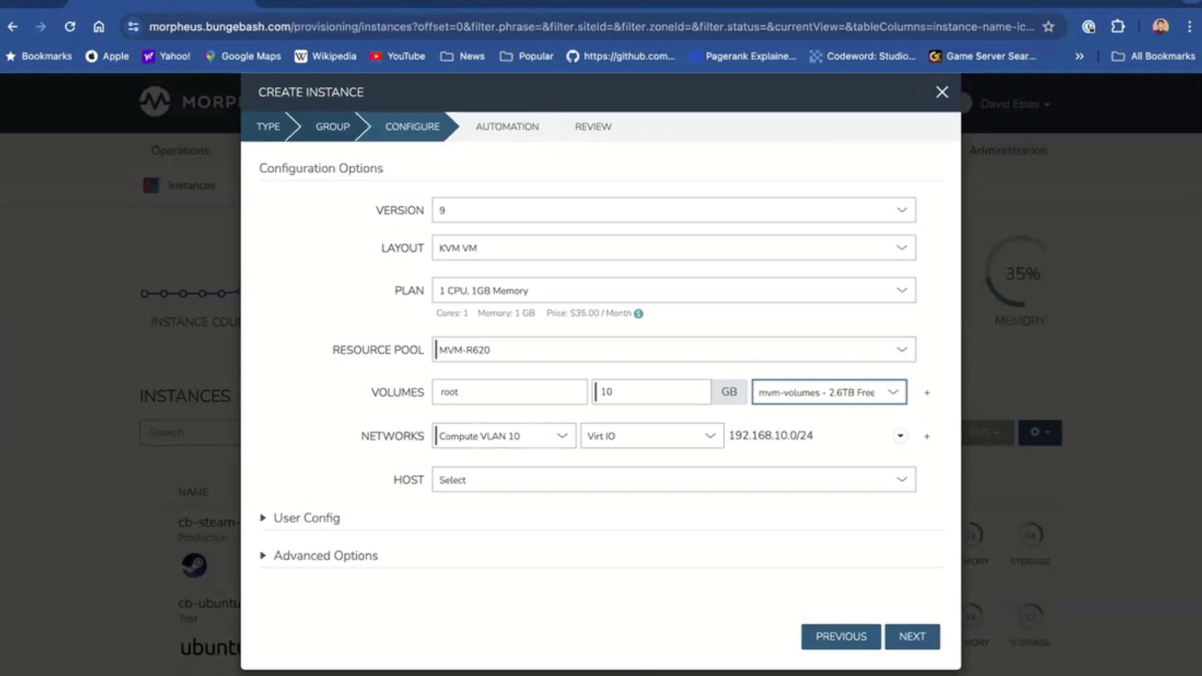
key(Tab)
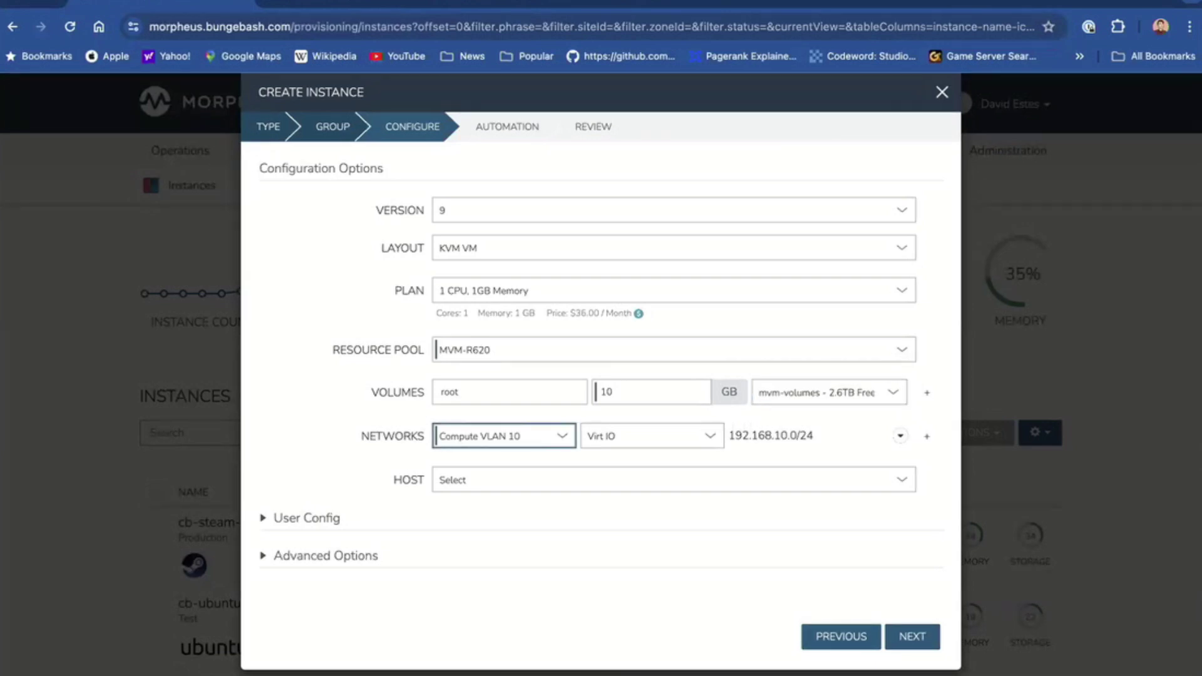
Check the selectable hosts, leave the host unassigned, and advance past the automation stage to the review without a workflow
scroll(673, 478, down, 1)
click(673, 480)
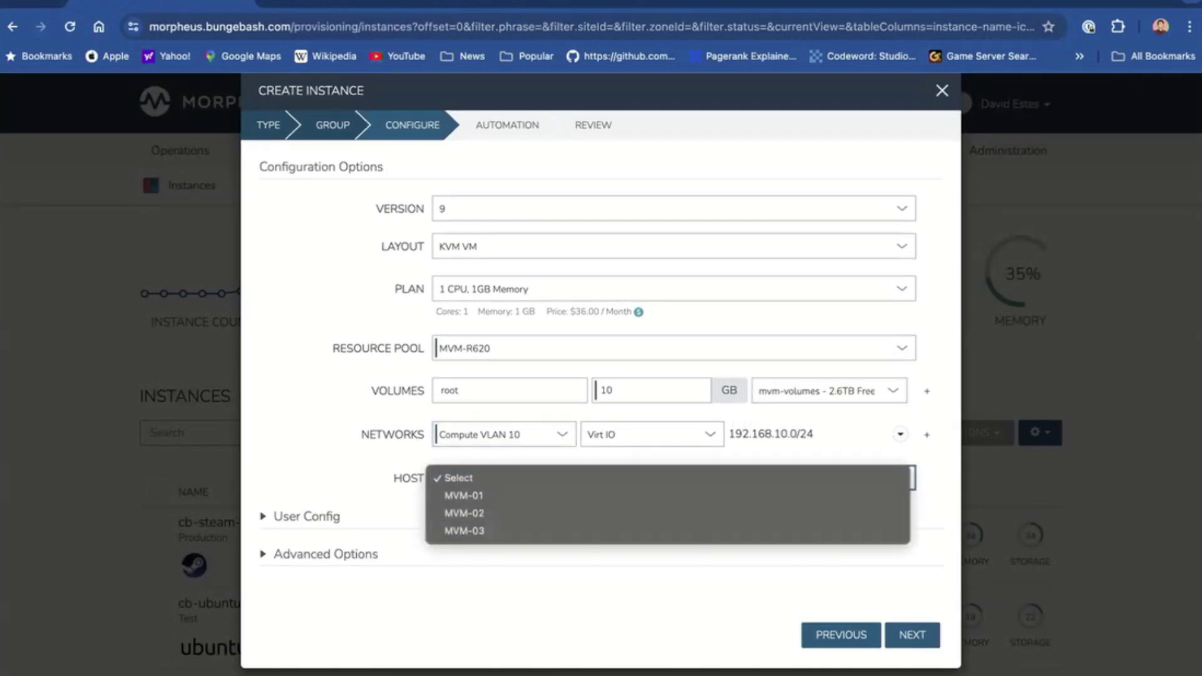
key(Escape)
click(912, 636)
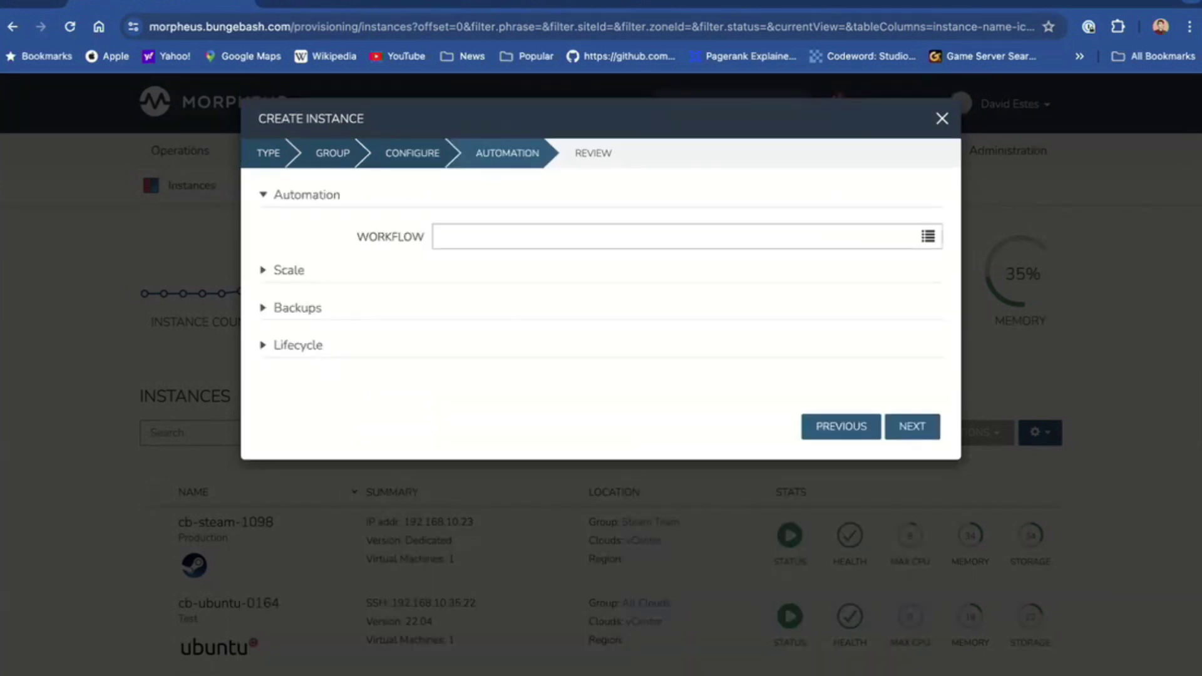
key(Return)
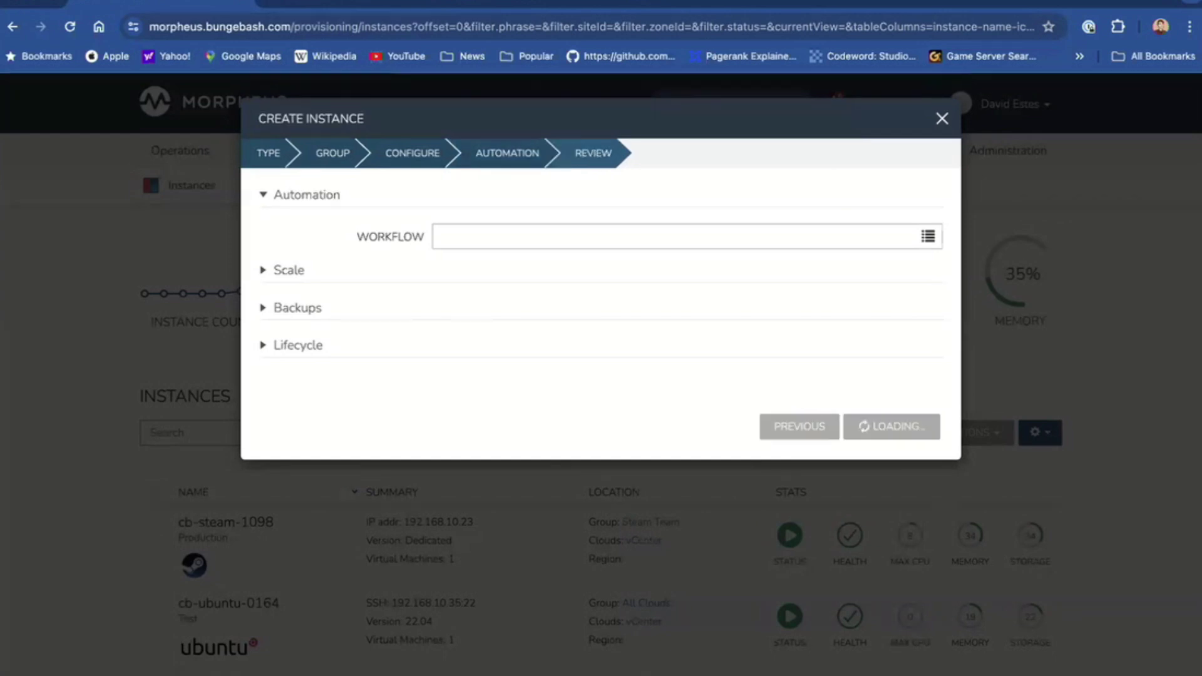
Set the number of instance copies to 5 in the review options and complete the creation
click(295, 504)
double_click(387, 546)
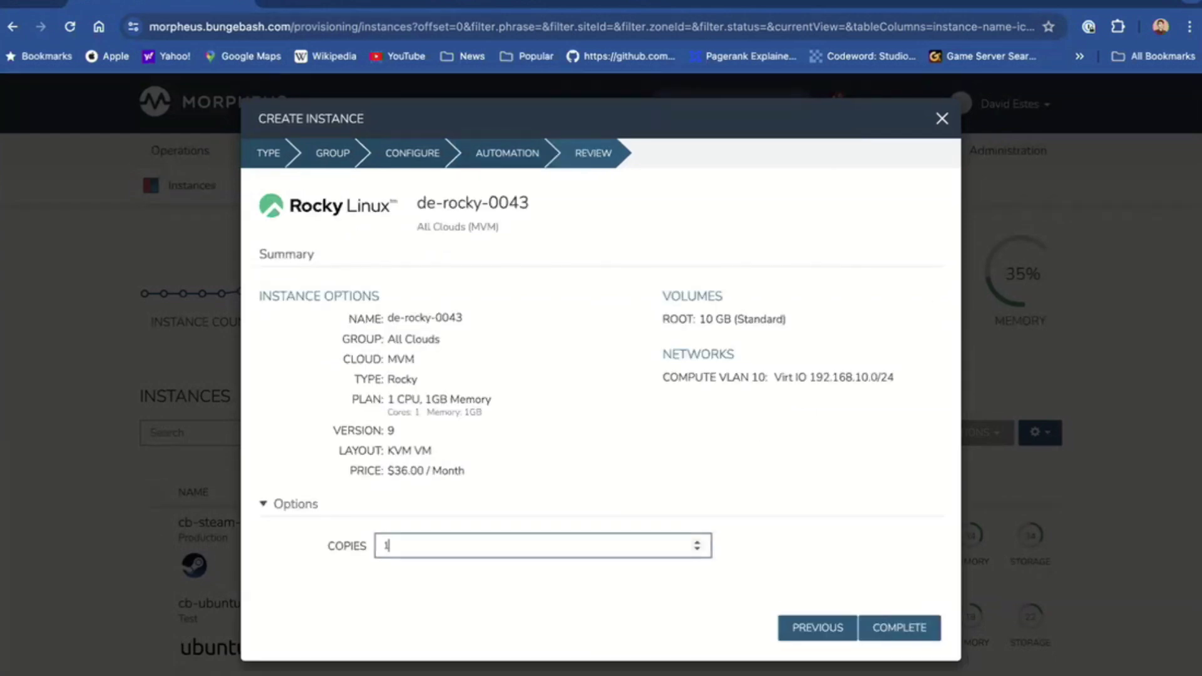
text(5)
key(Return)
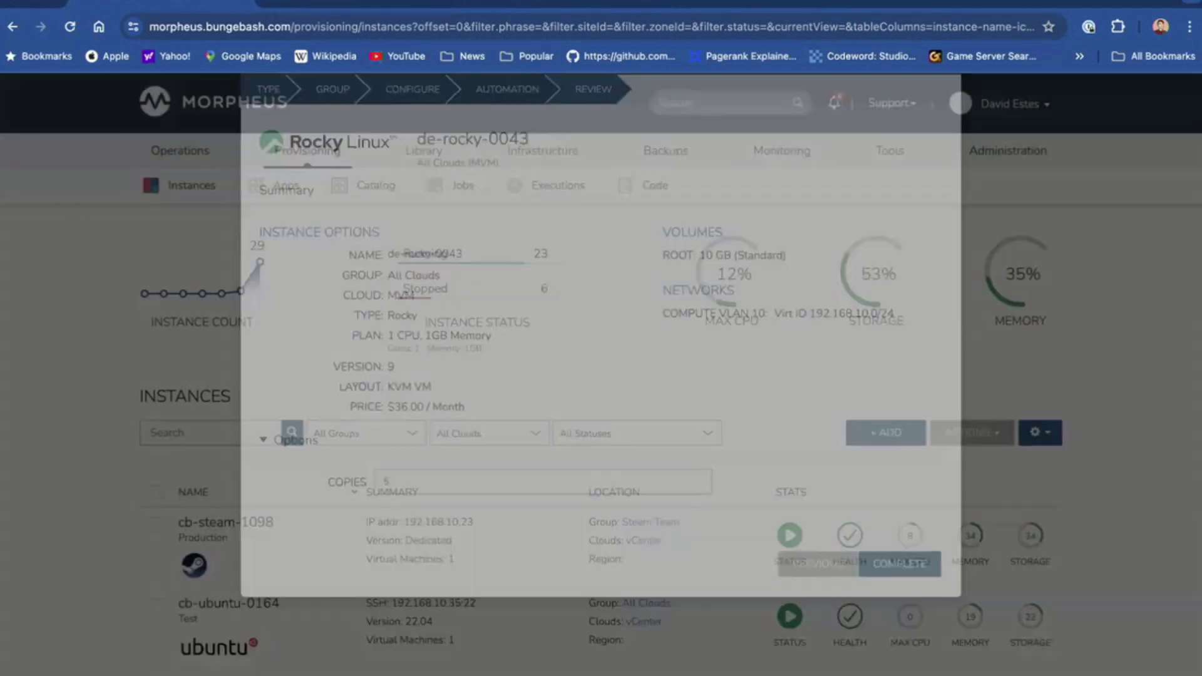
Look through the instance list for the status of the new and existing Rocky instances
scroll(601, 438, down, 15)
scroll(601, 439, down, 4)
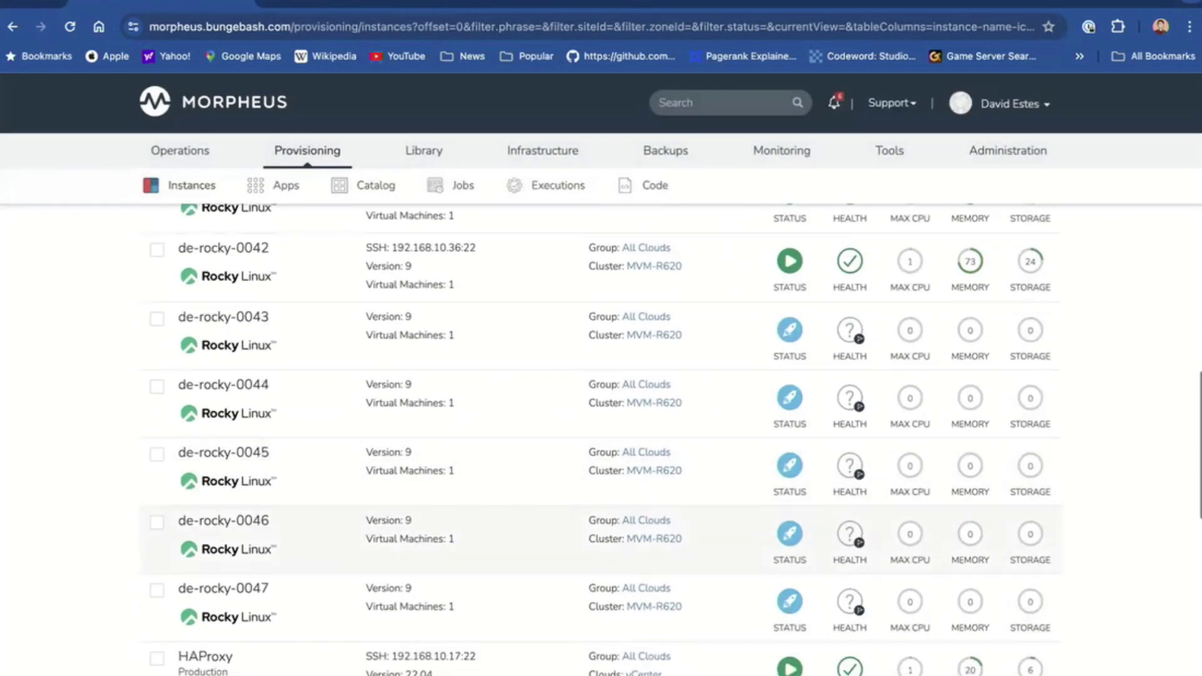
scroll(602, 438, up, 9)
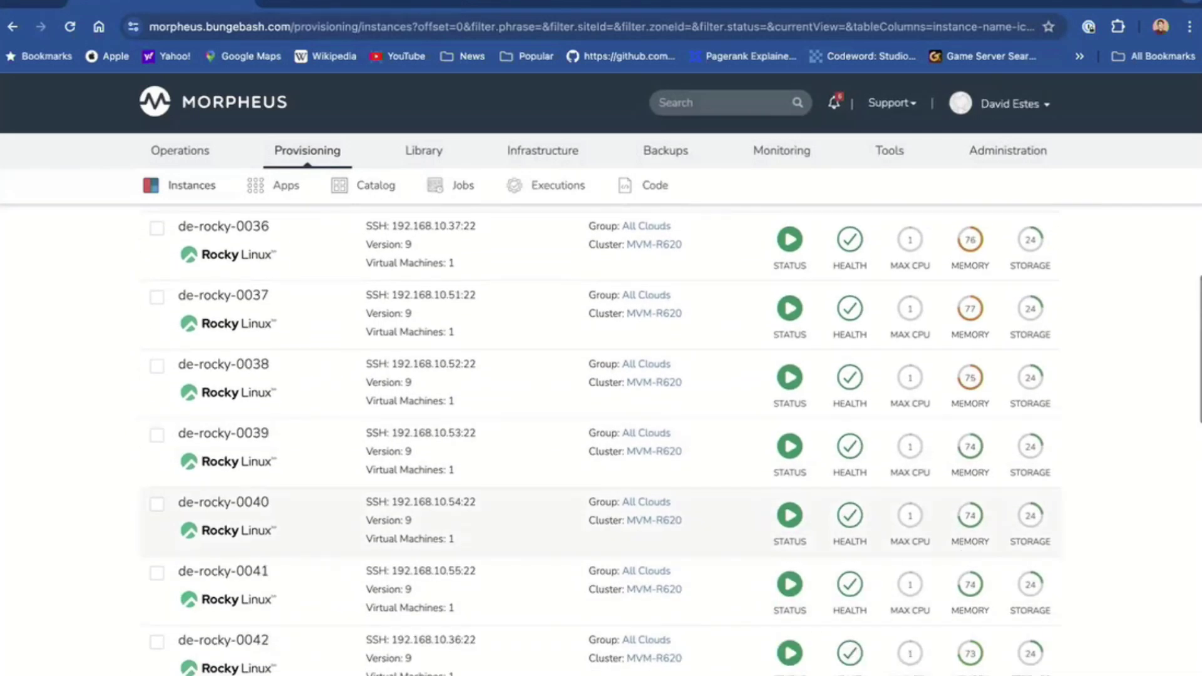
Open the instance de-rocky-0040 and examine its summary details, usage graphs and costing
click(501, 532)
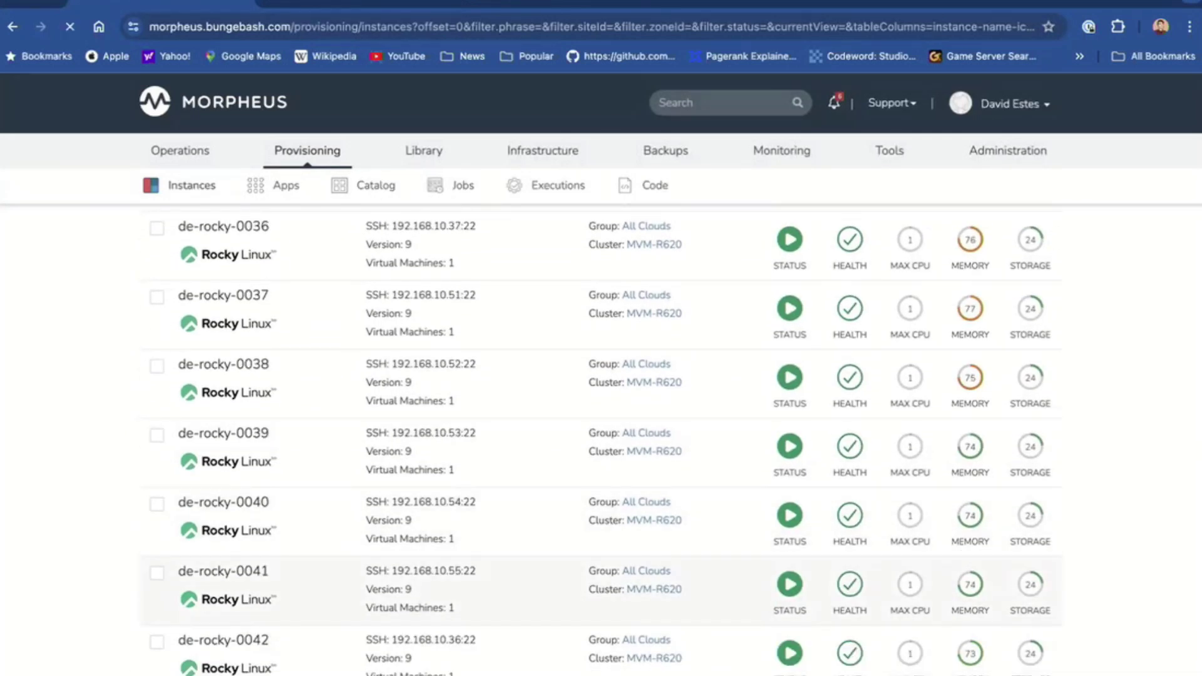
scroll(601, 439, down, 10)
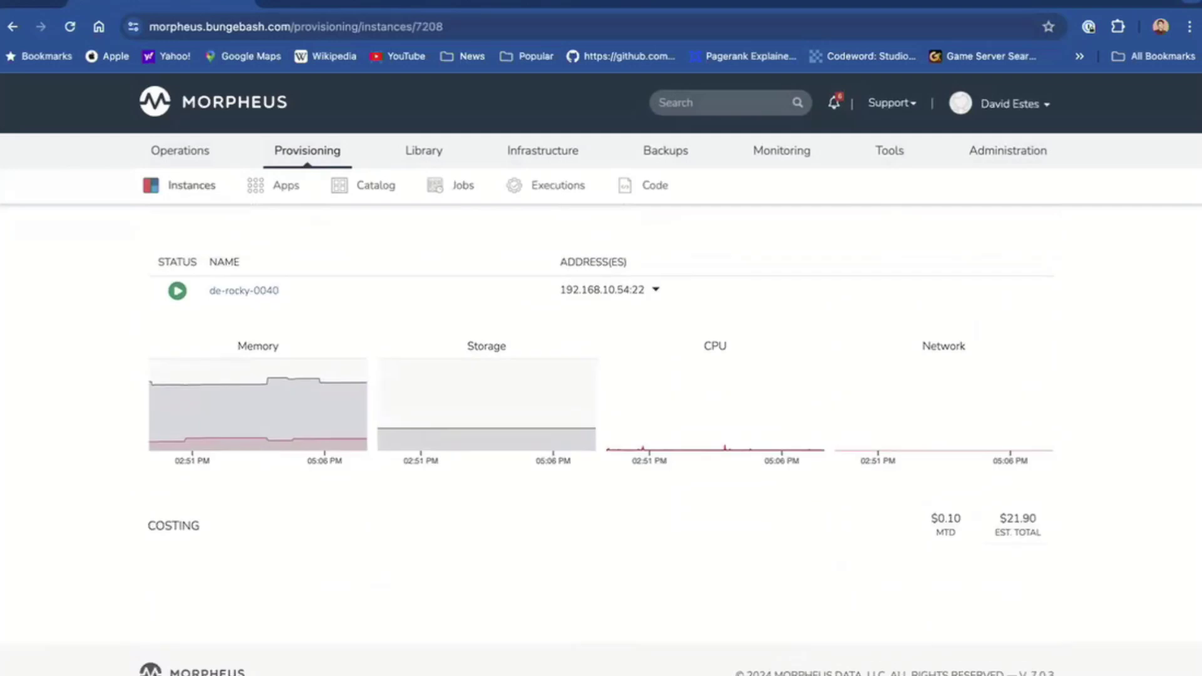
scroll(601, 438, up, 5)
scroll(601, 438, down, 4)
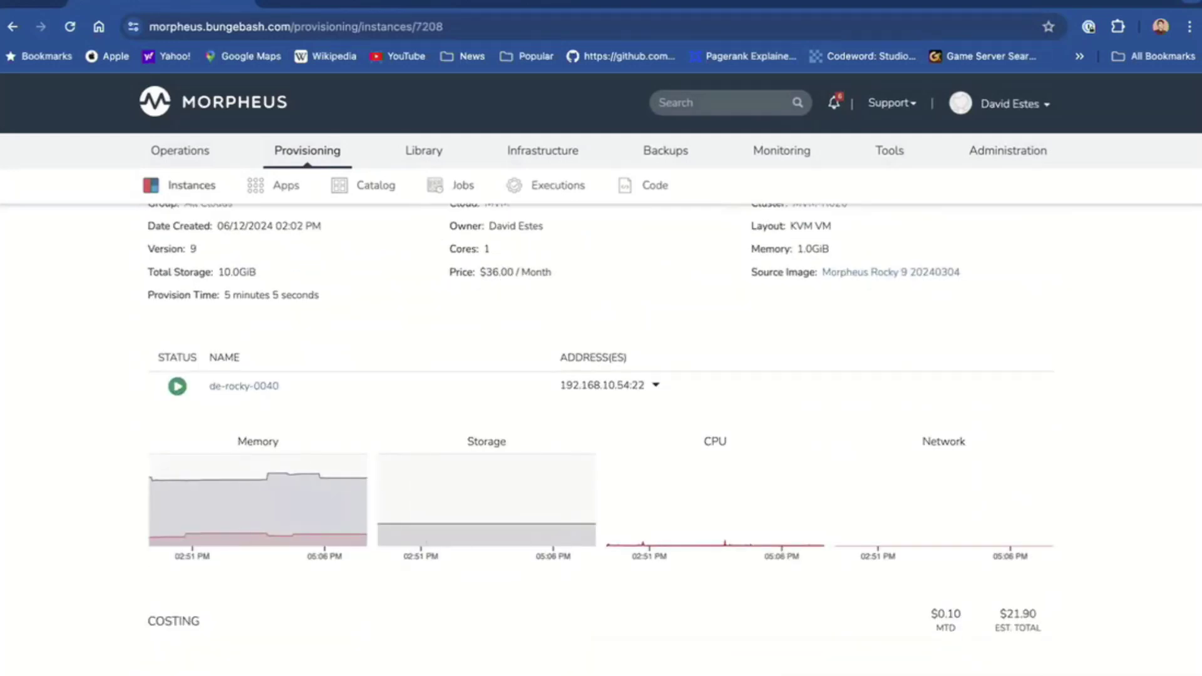
scroll(601, 439, up, 3)
Open the console of de-rocky-0040 and view its remote session in Hypervisor mode
click(856, 359)
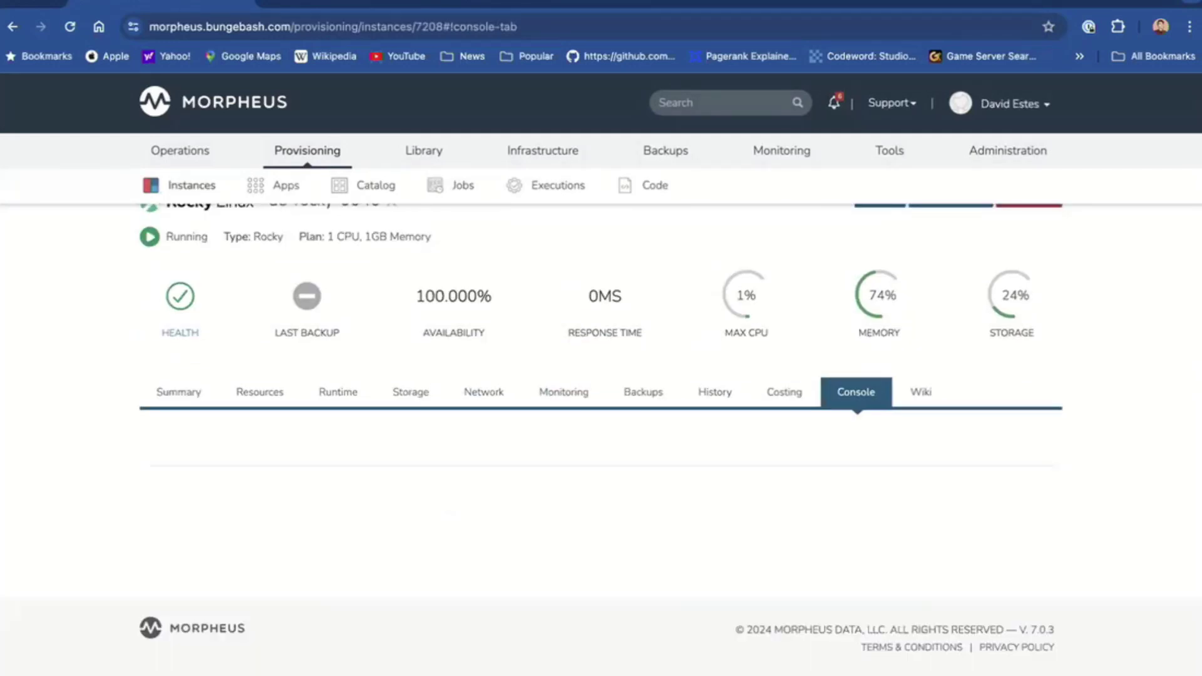
scroll(601, 438, down, 1)
click(971, 410)
click(930, 461)
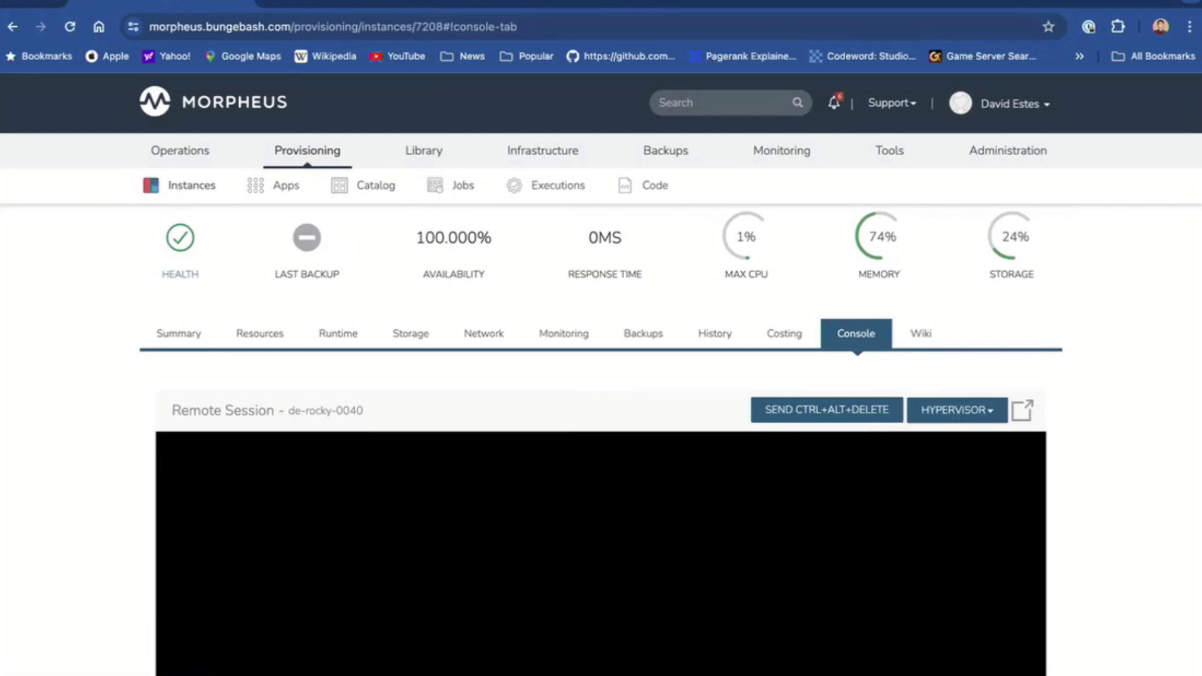
scroll(601, 439, down, 3)
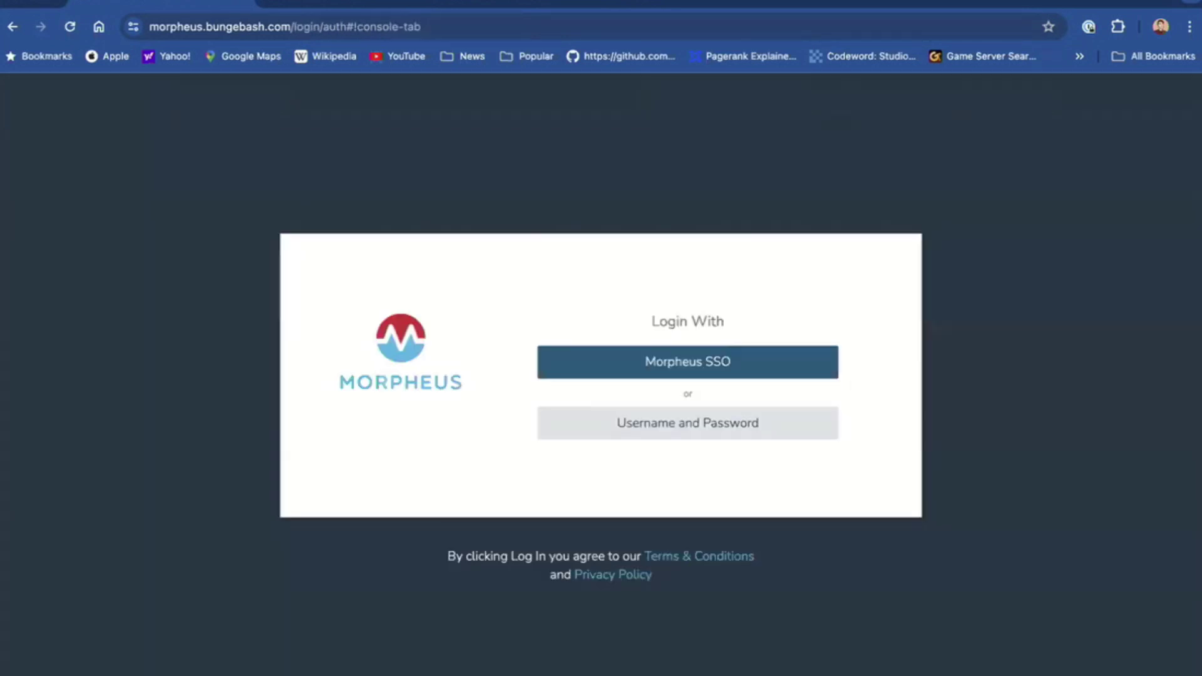
Log back in through Morpheus SSO and return to the list of provisioned instances
click(688, 362)
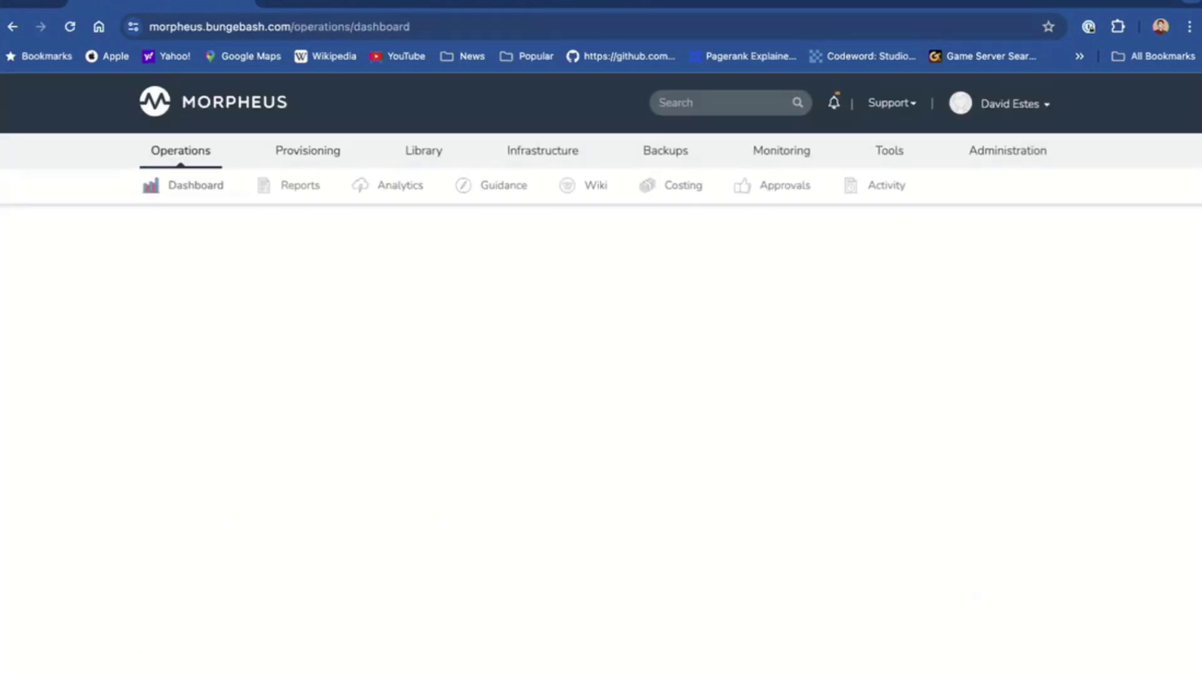
mouse_move(307, 150)
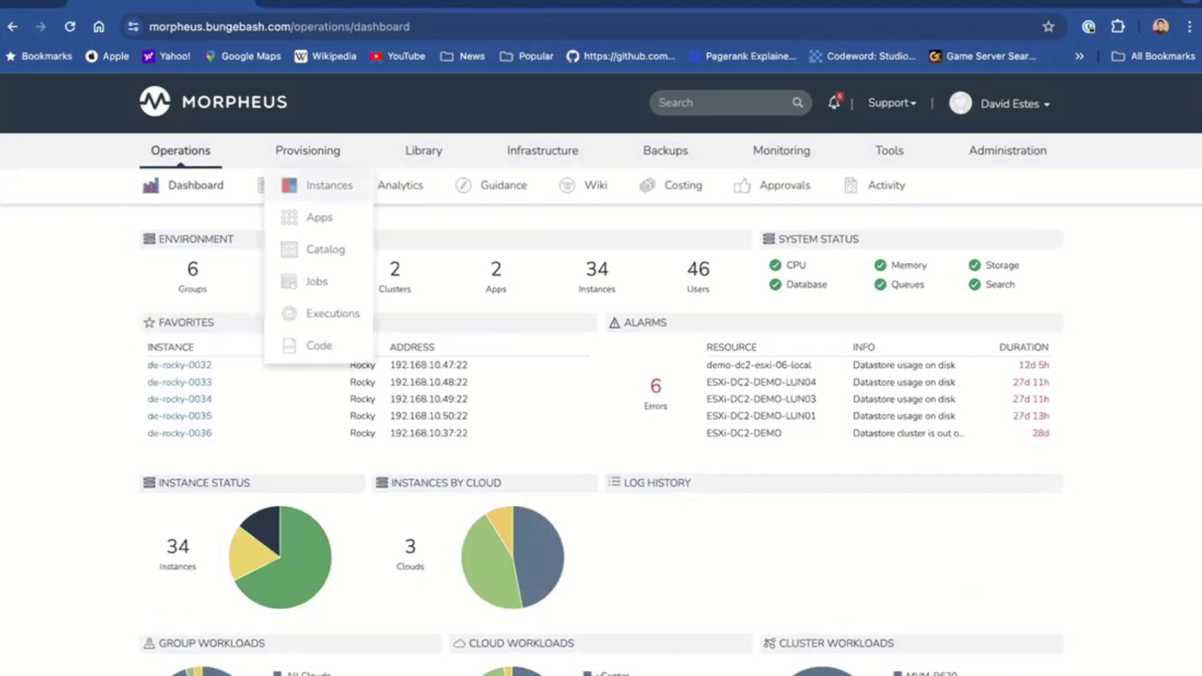
click(313, 185)
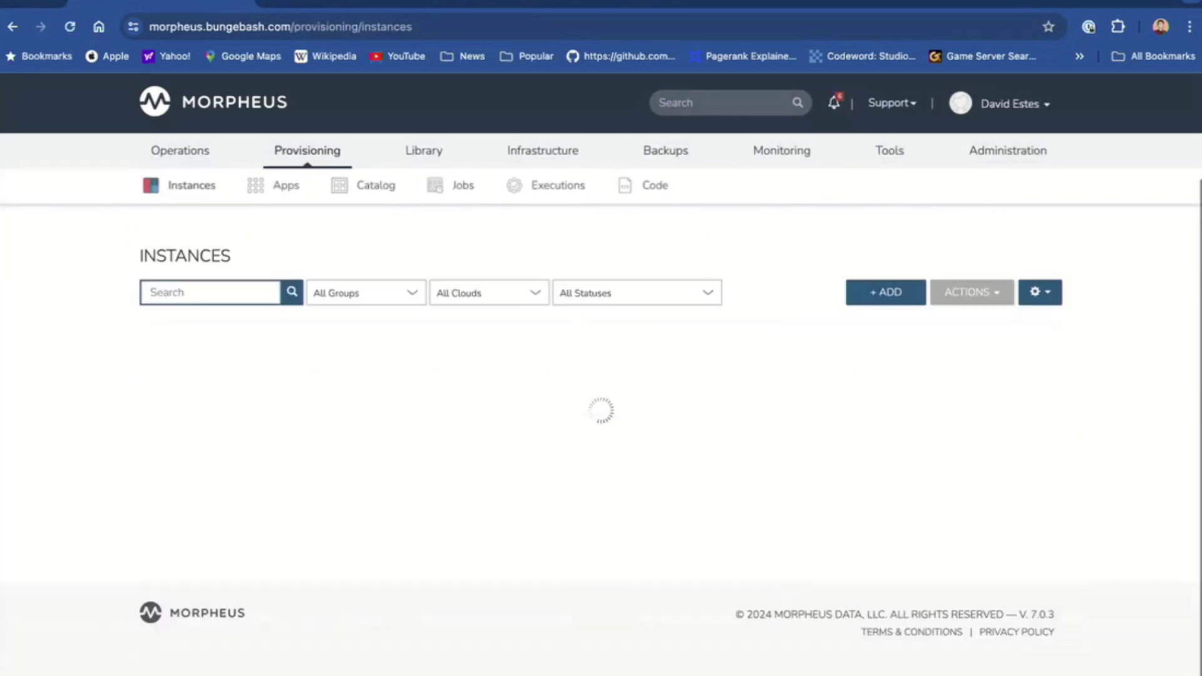
Open the console of de-rocky-0035 in Hypervisor mode and submit two empty entries at its login prompt
scroll(601, 439, down, 5)
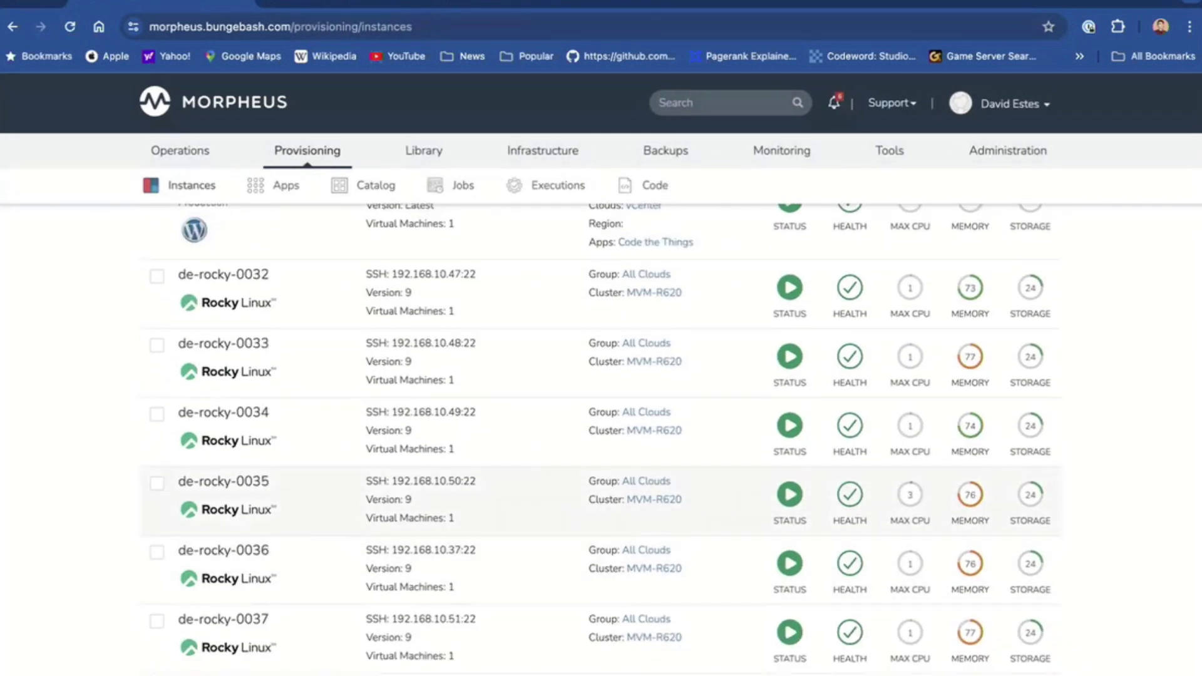
click(224, 482)
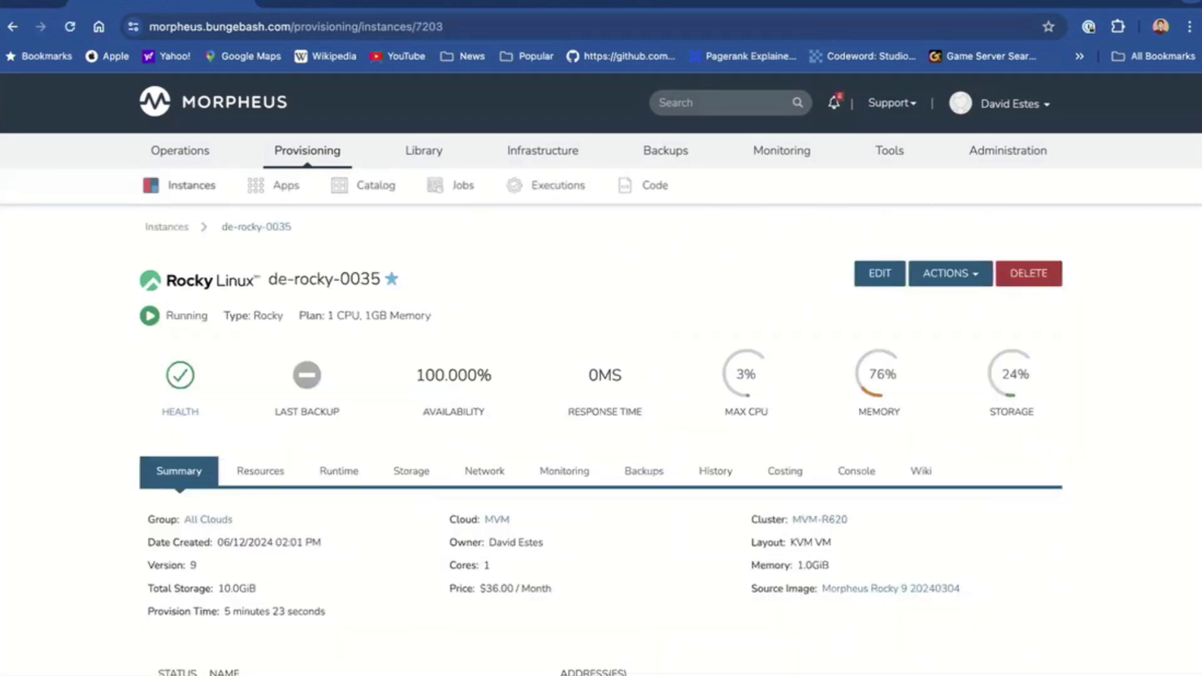
click(856, 471)
scroll(856, 471, down, 1)
scroll(601, 438, down, 2)
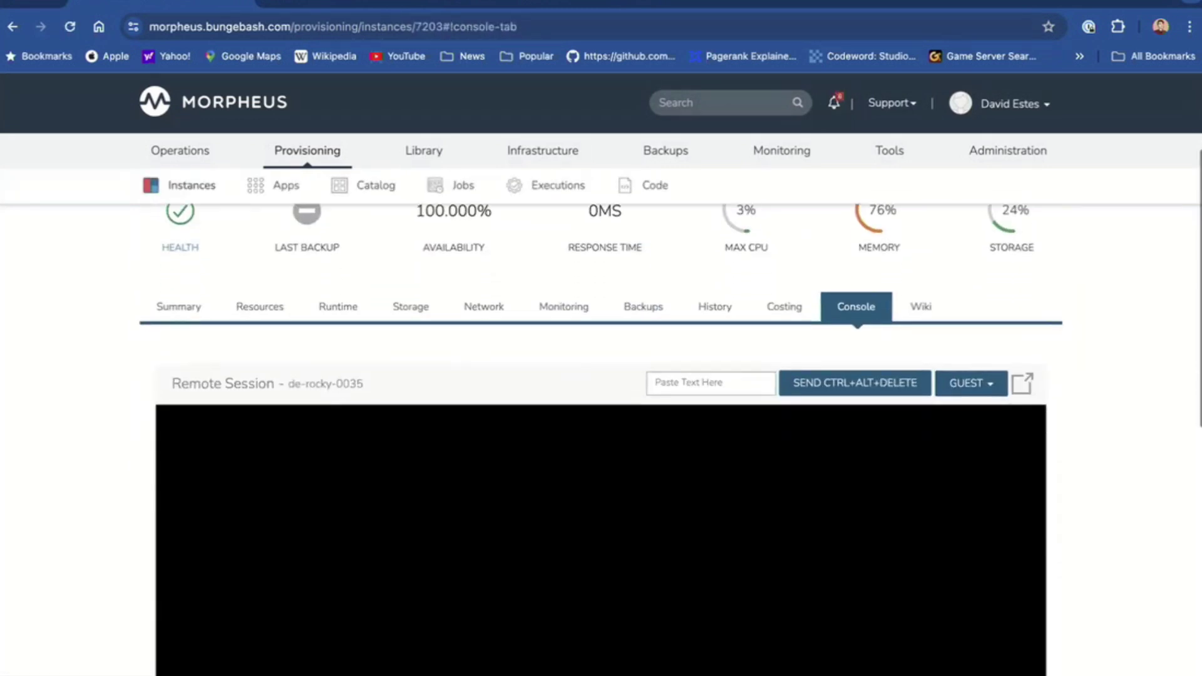
click(966, 382)
click(921, 432)
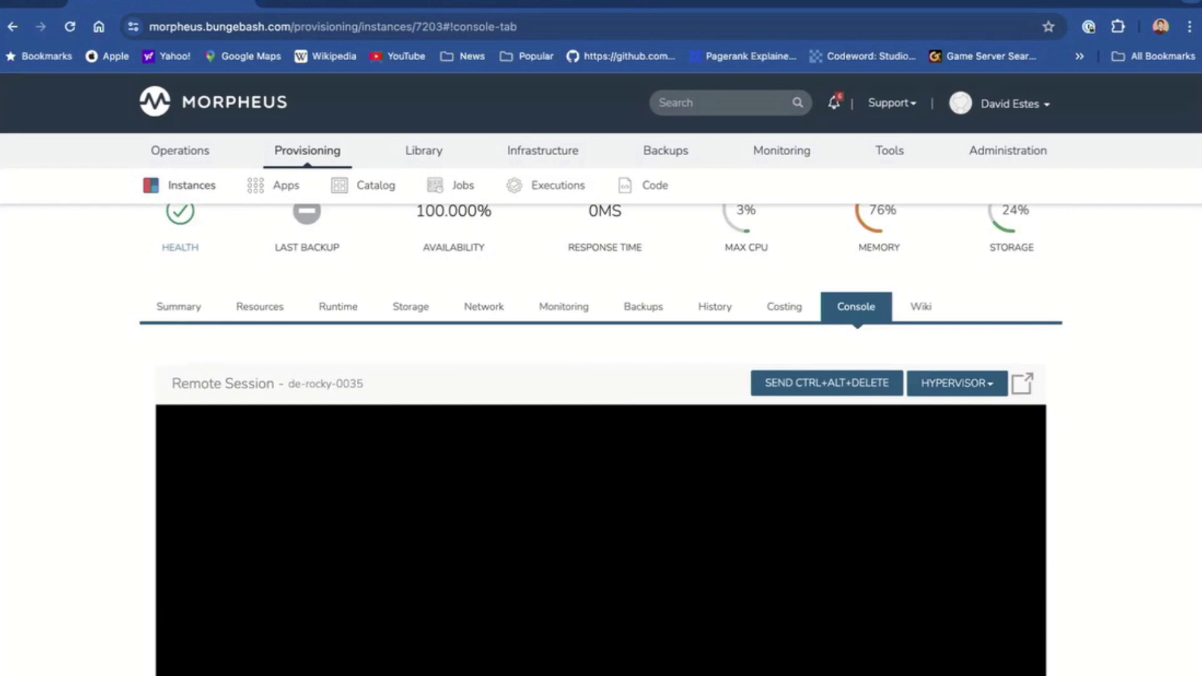
scroll(601, 438, down, 3)
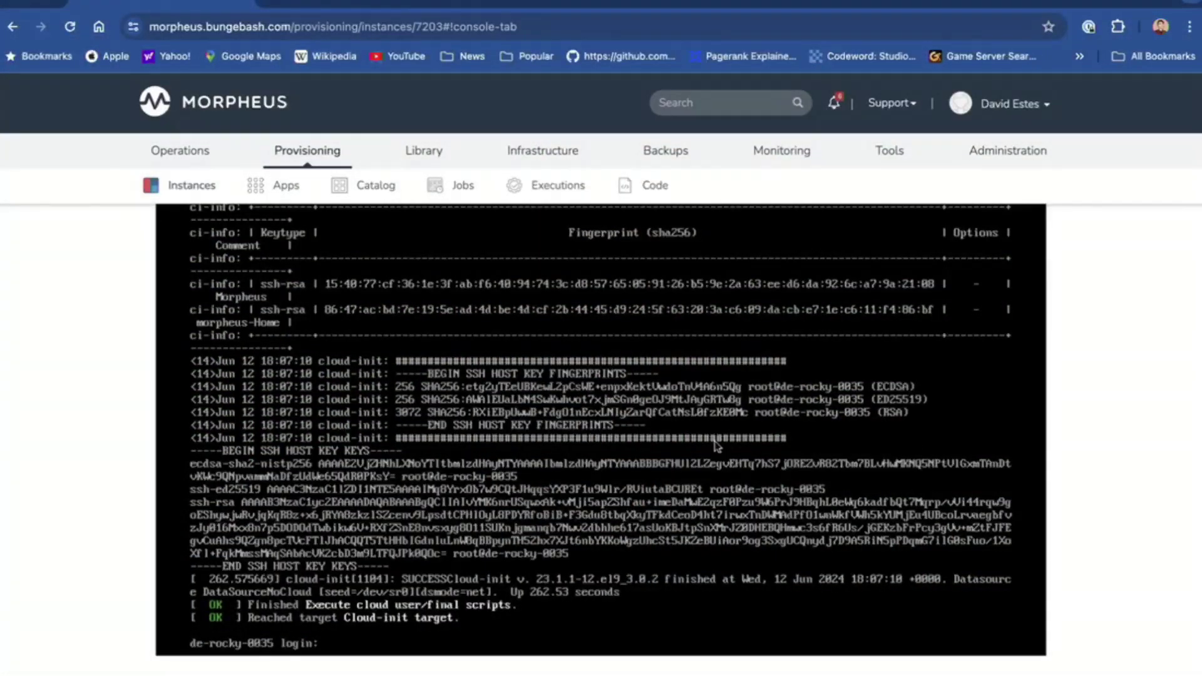
key(Return)
key(Return)
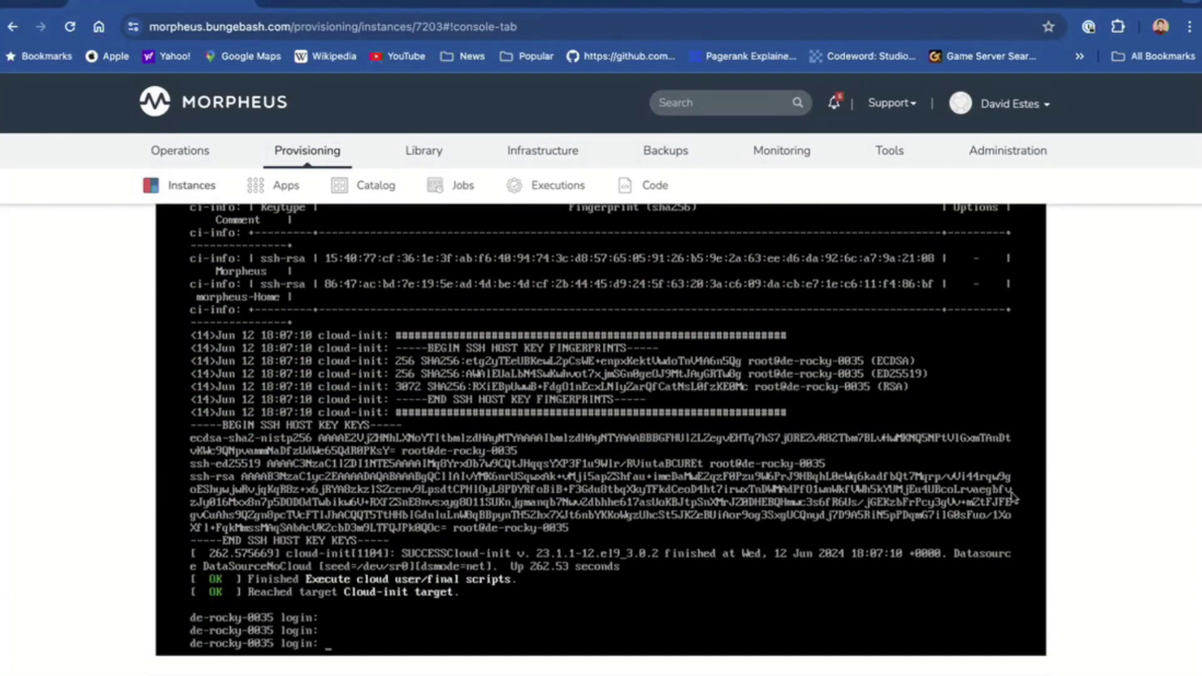
Start reconfiguring de-rocky-0035 with the 1 CPU, 4GB Memory plan and an additional data-1 volume
scroll(1021, 501, up, 10)
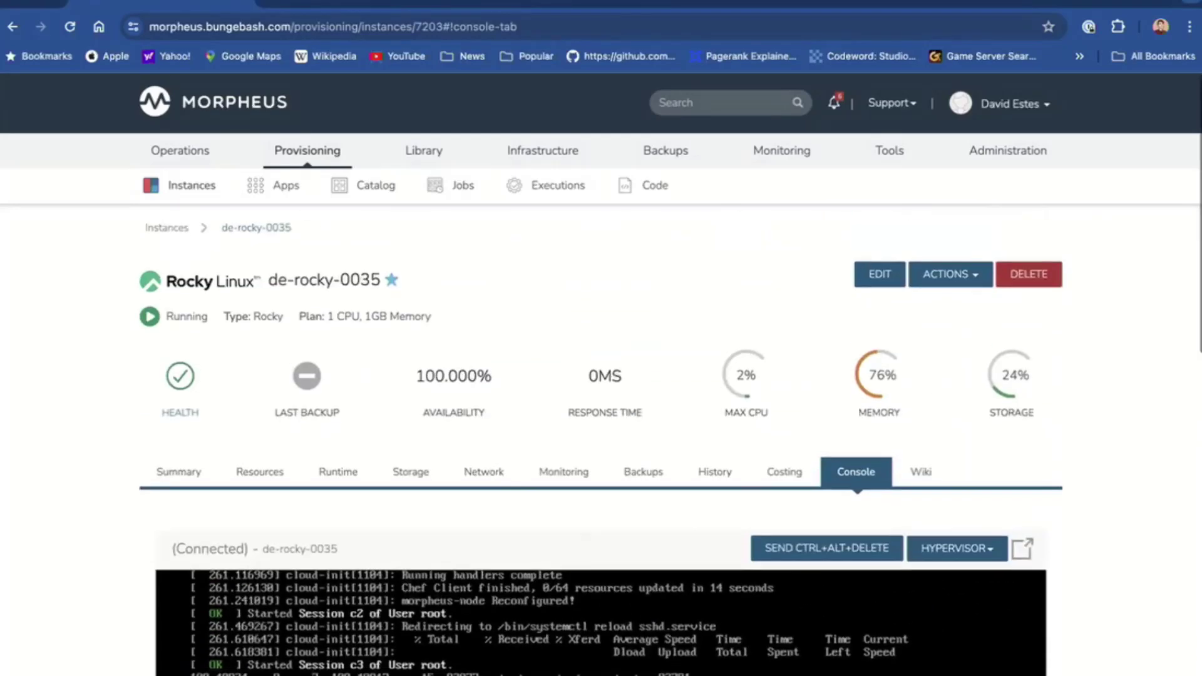
click(951, 274)
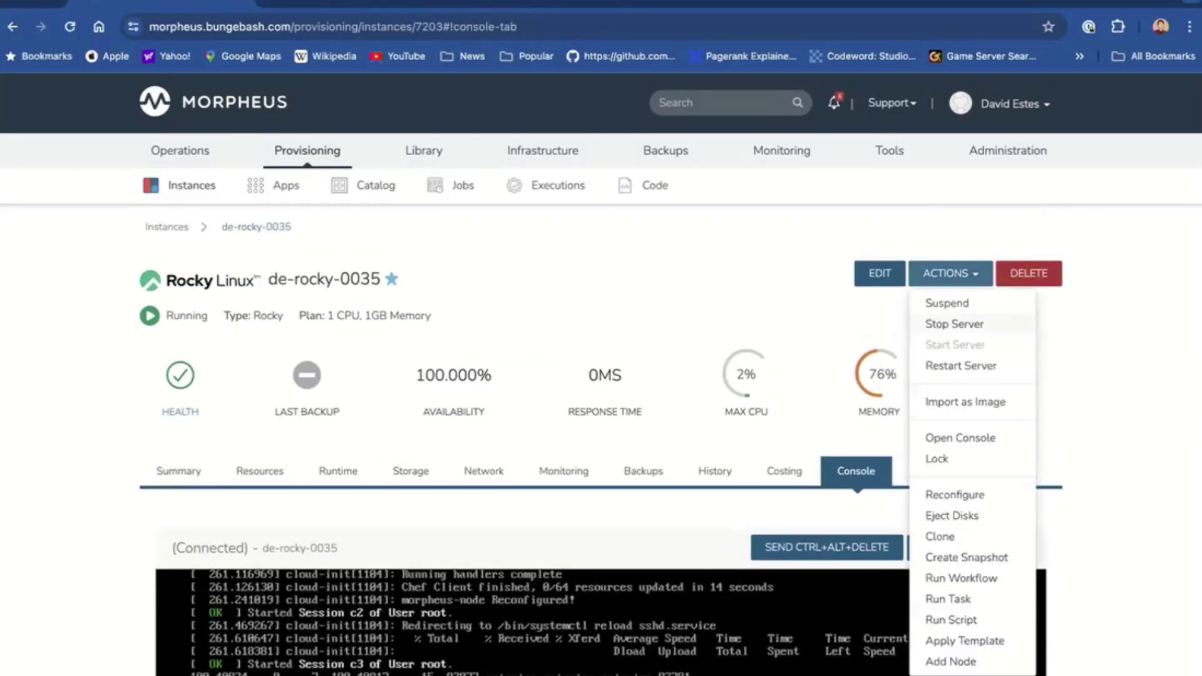
click(955, 494)
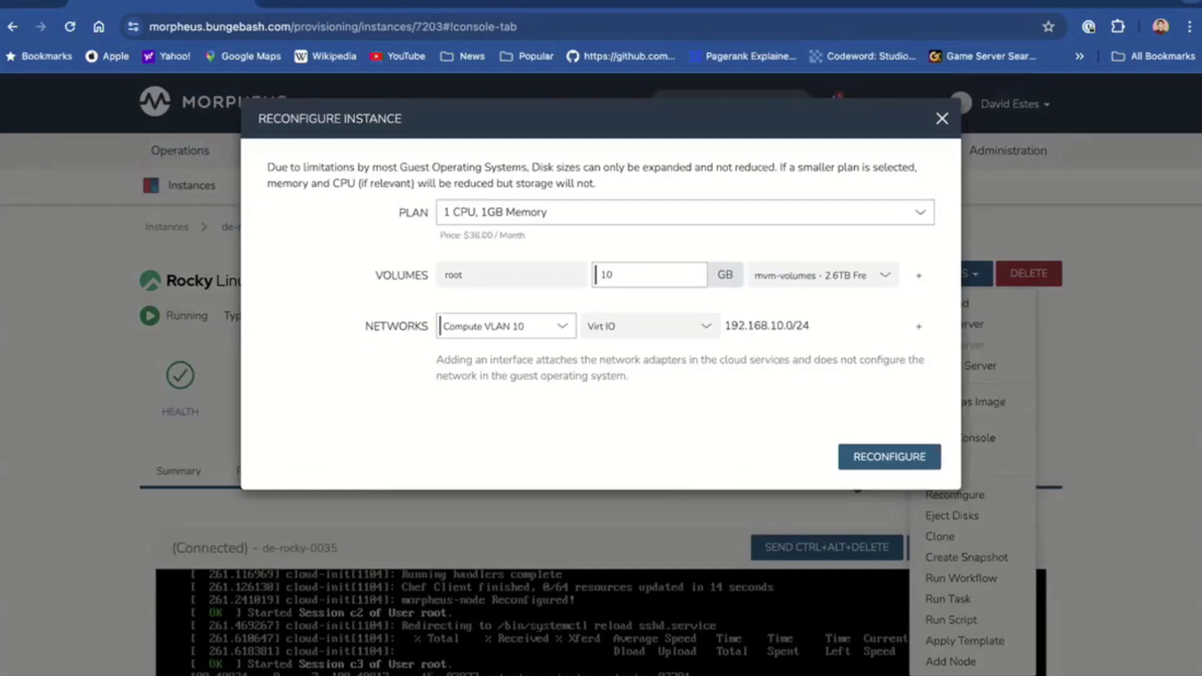
click(685, 212)
click(664, 249)
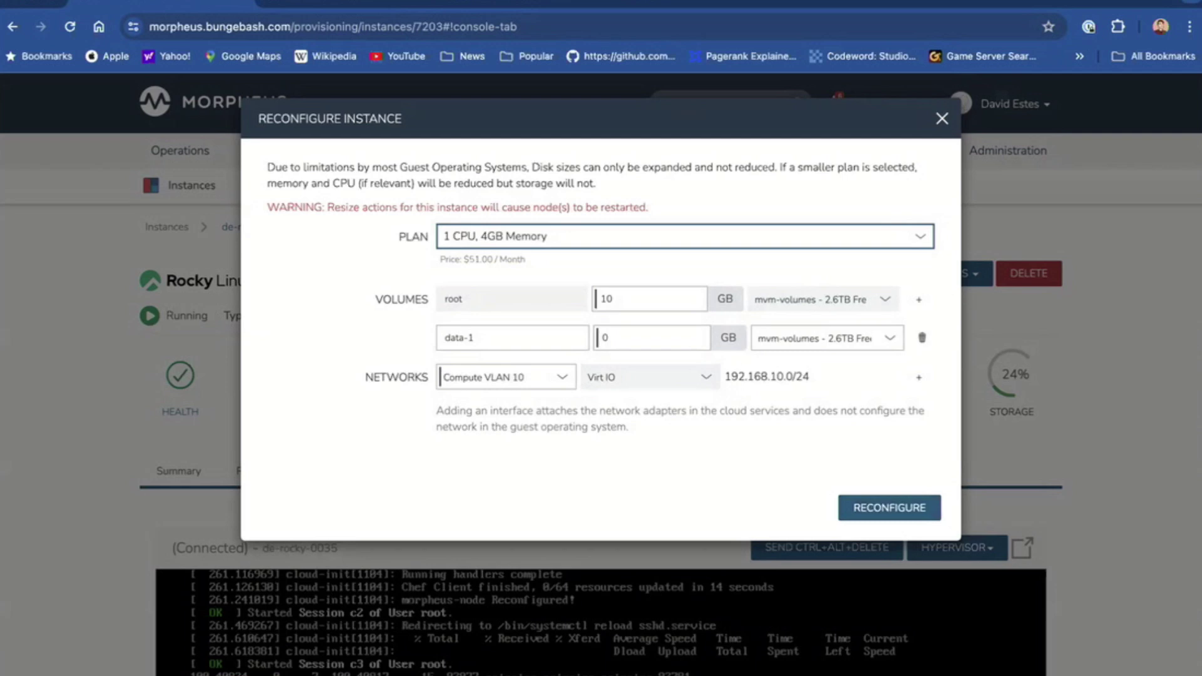
click(685, 237)
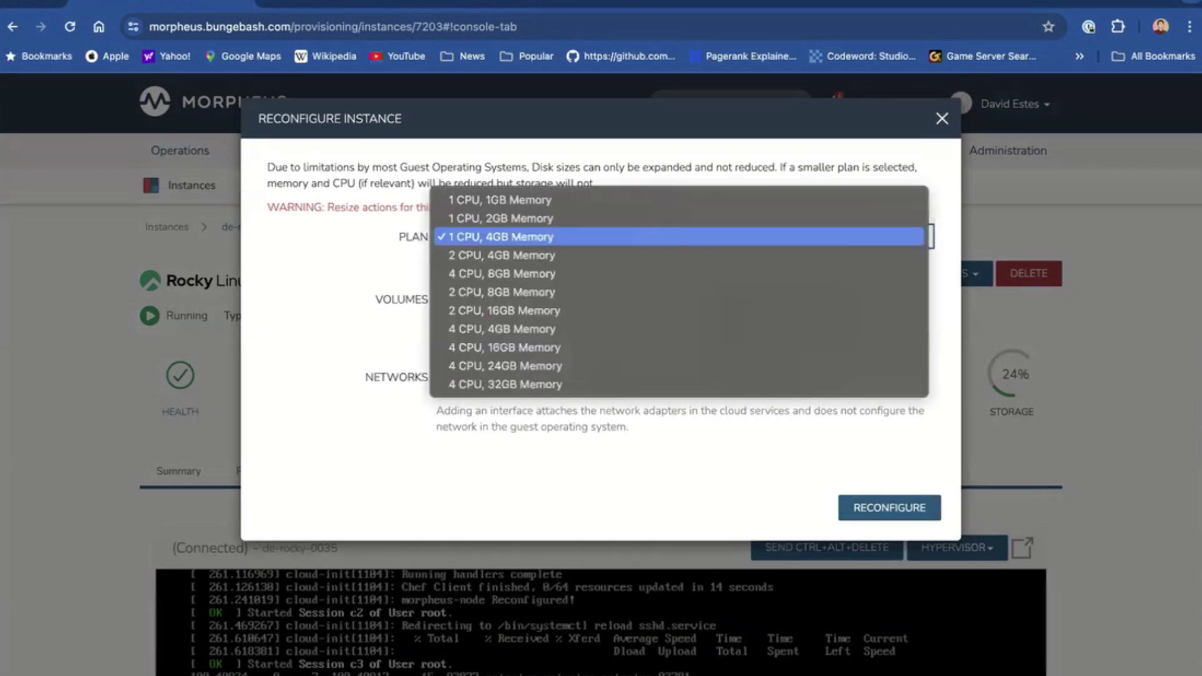
click(685, 237)
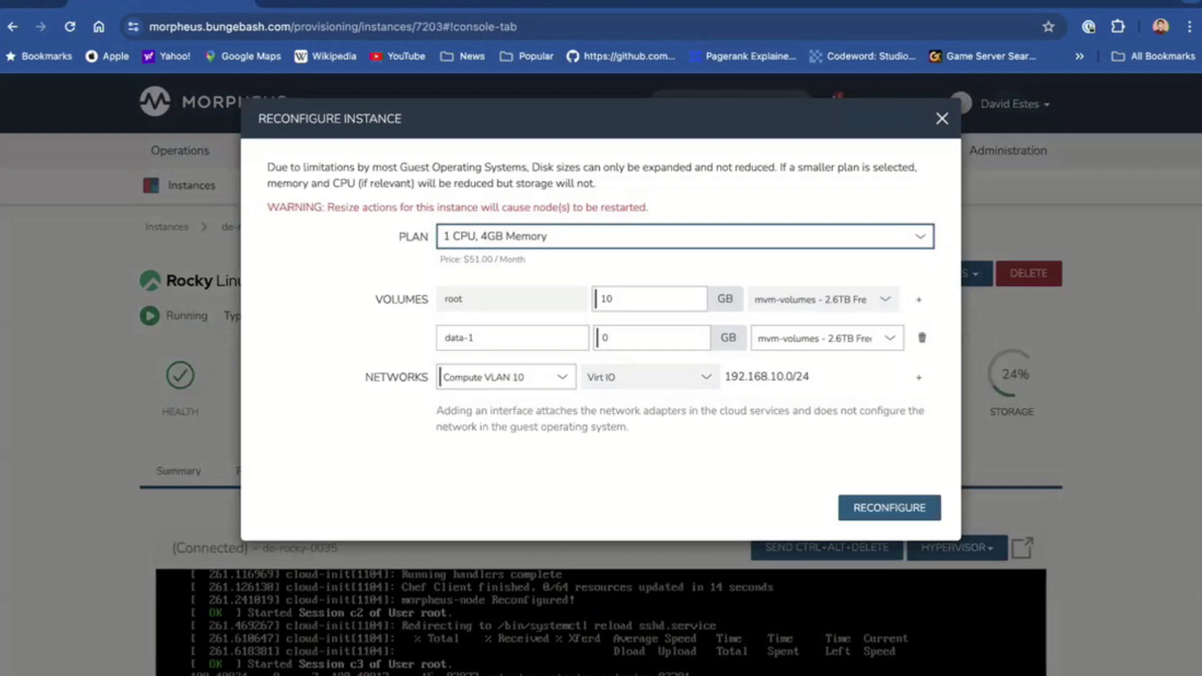
Set the size of the data-1 volume to 10 GB and submit the reconfiguration
click(645, 338)
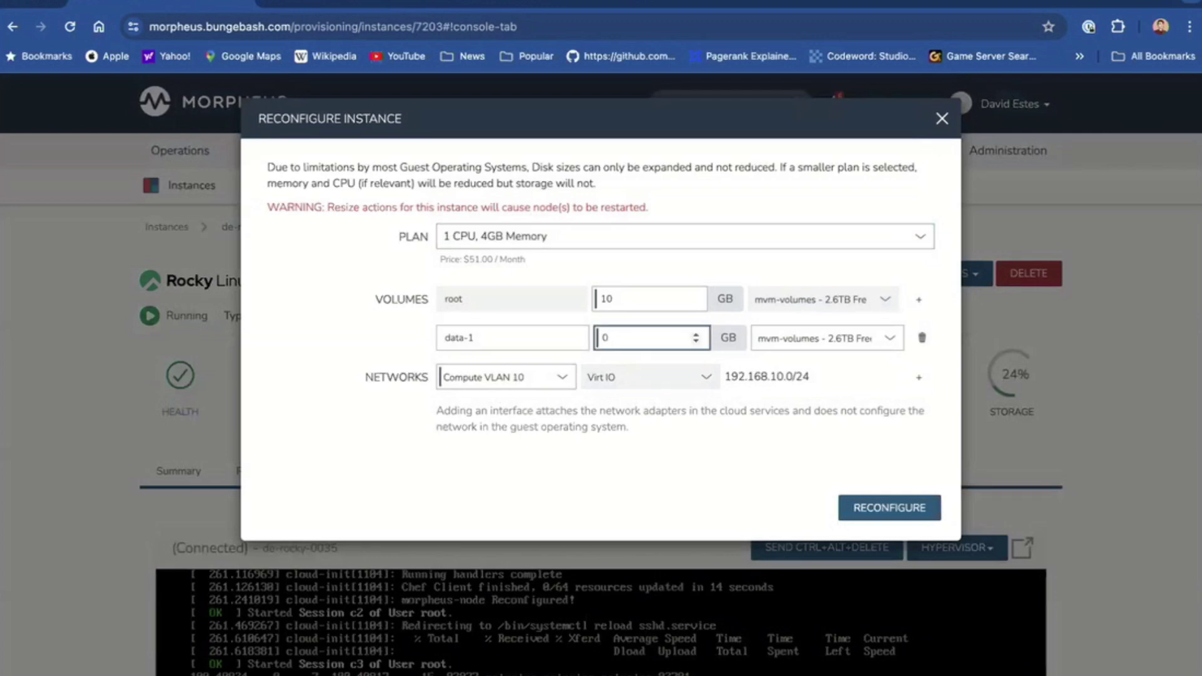
text(10)
key(Return)
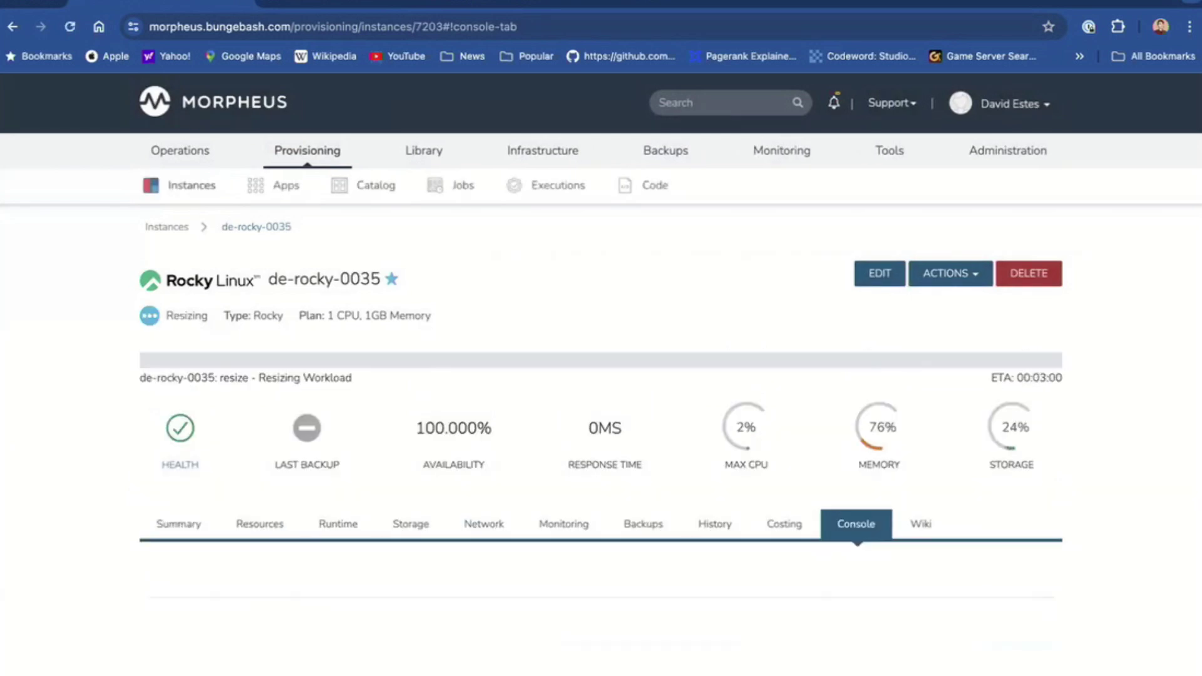
mouse_move(747, 447)
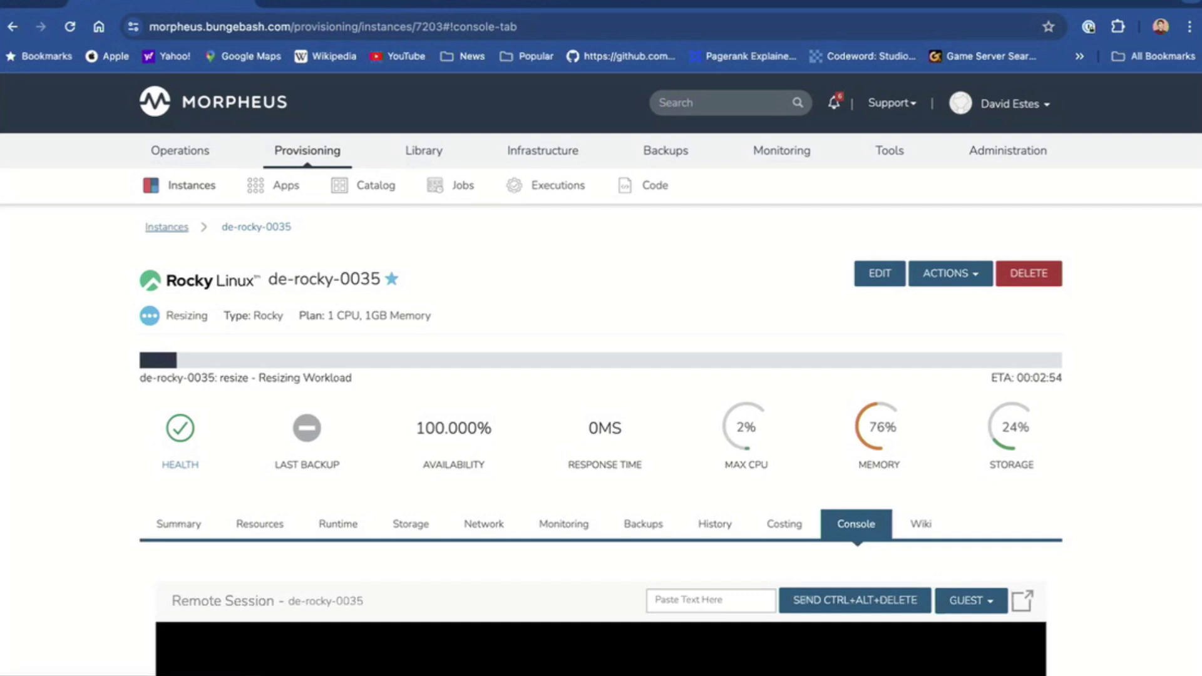
Return to the instance list and open the instance de-rocky-0045
click(166, 227)
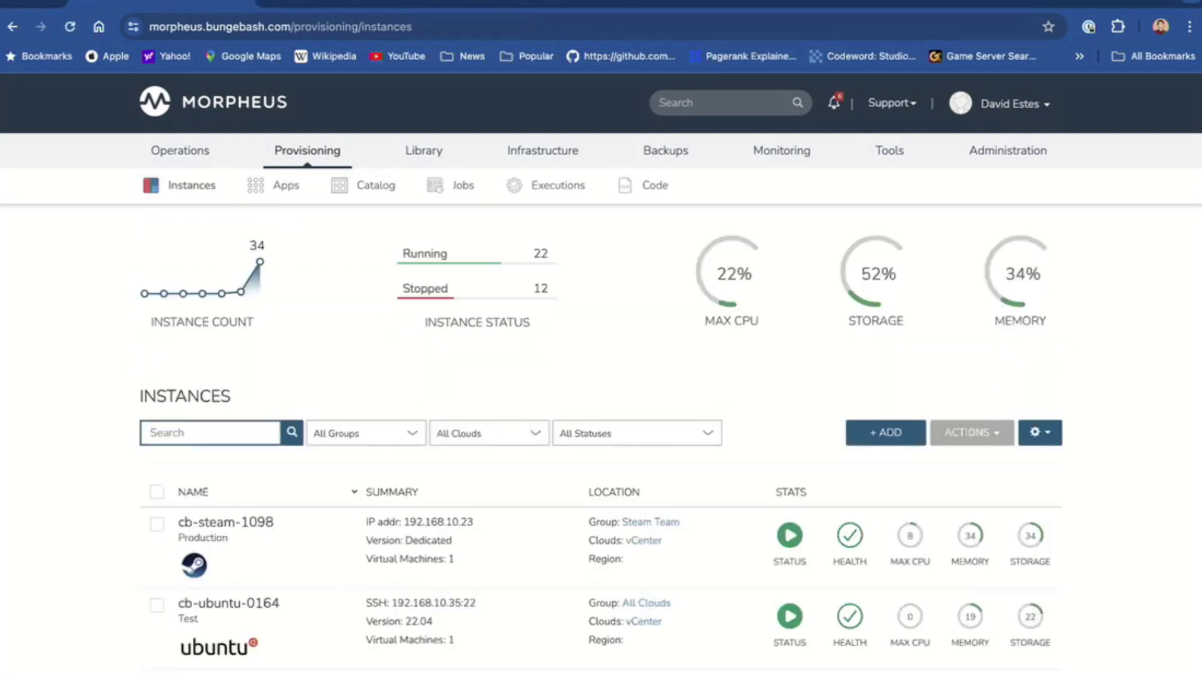
scroll(601, 438, down, 3)
scroll(602, 438, down, 6)
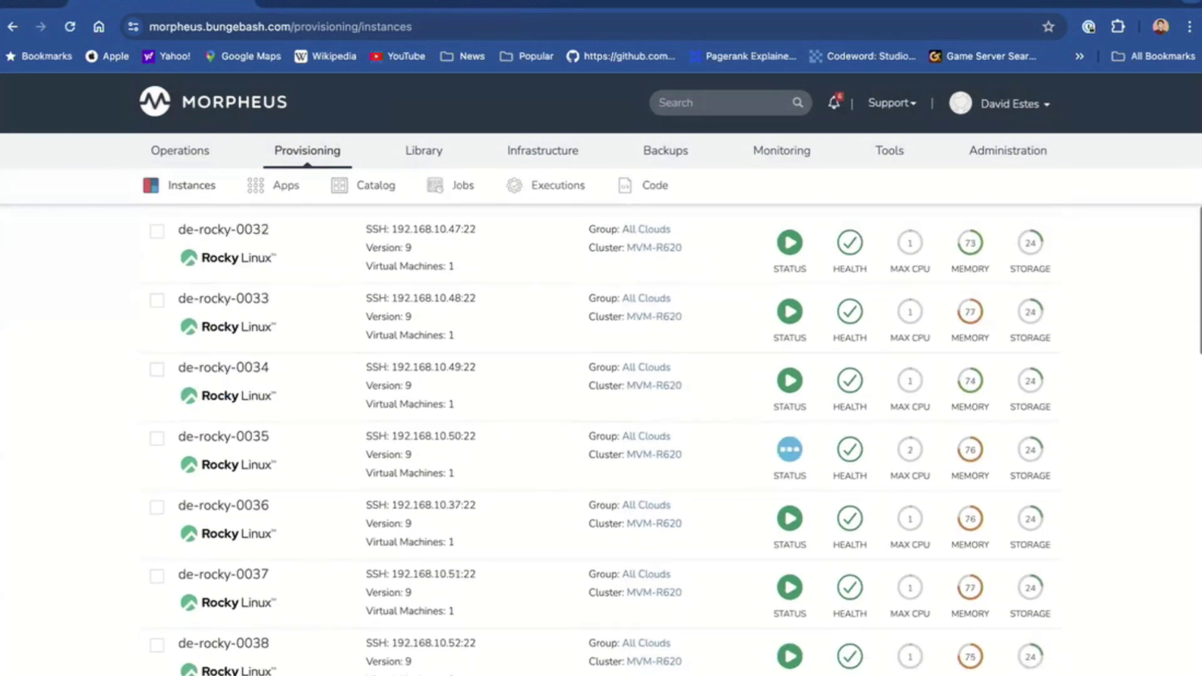
scroll(601, 438, down, 10)
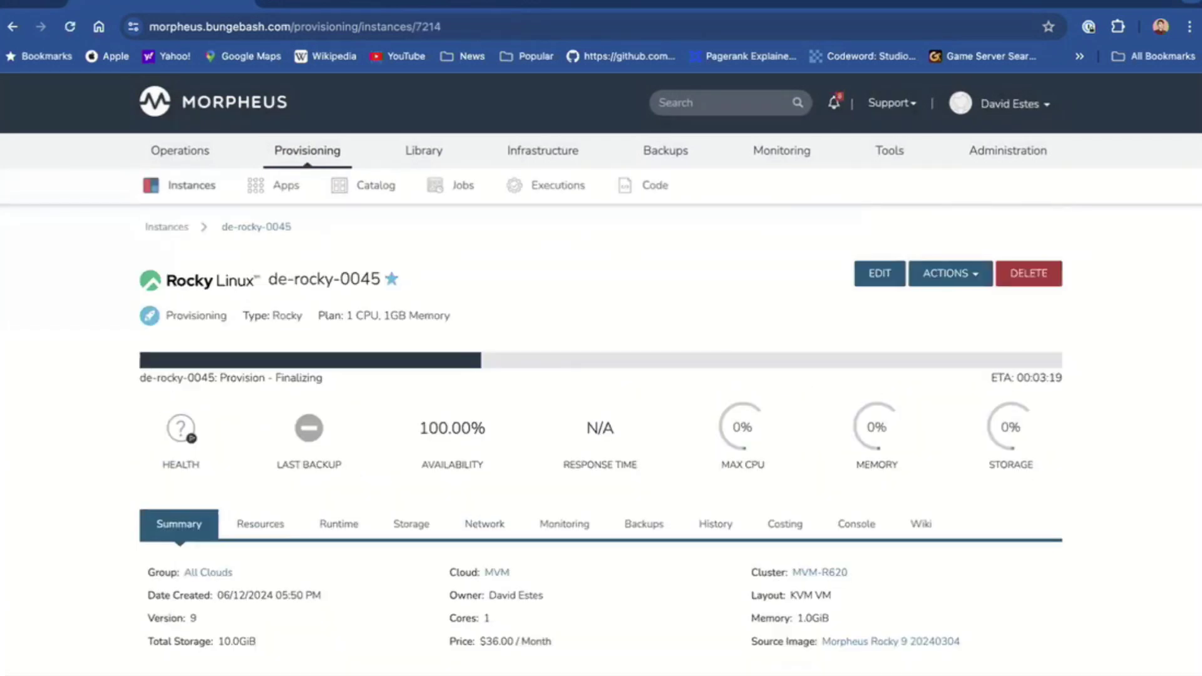
Open the history of de-rocky-0045 and expand its Provision entry to examine the individual stages
click(716, 524)
scroll(716, 524, down, 5)
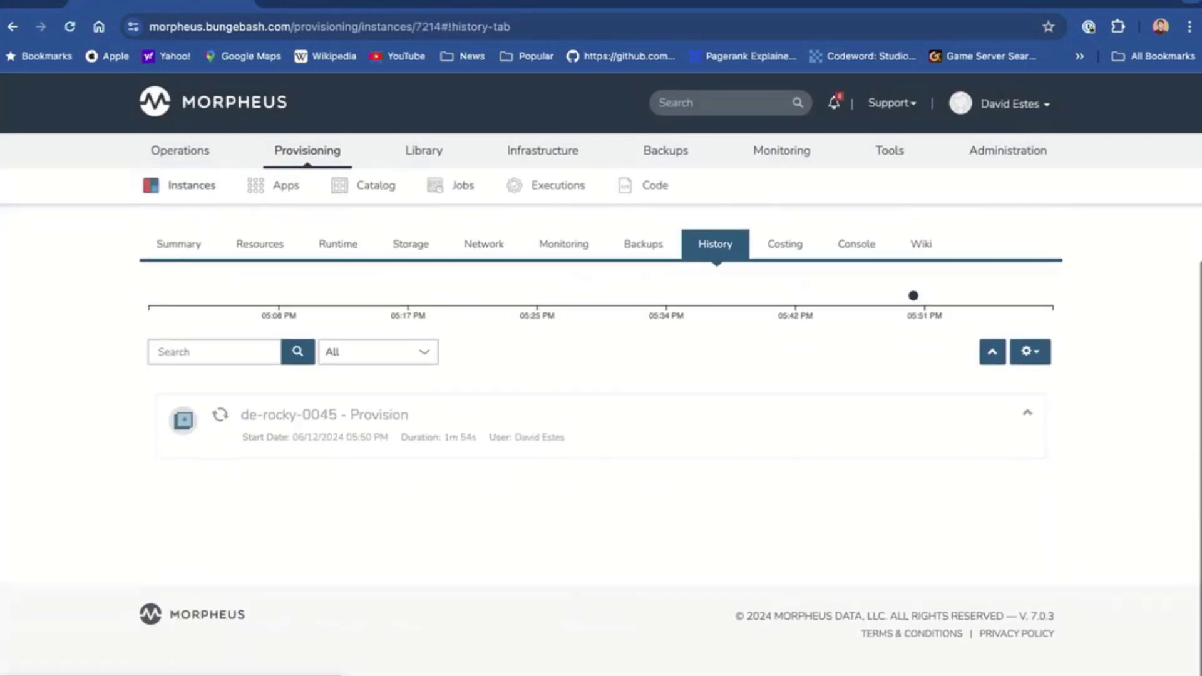
click(992, 365)
scroll(601, 438, down, 4)
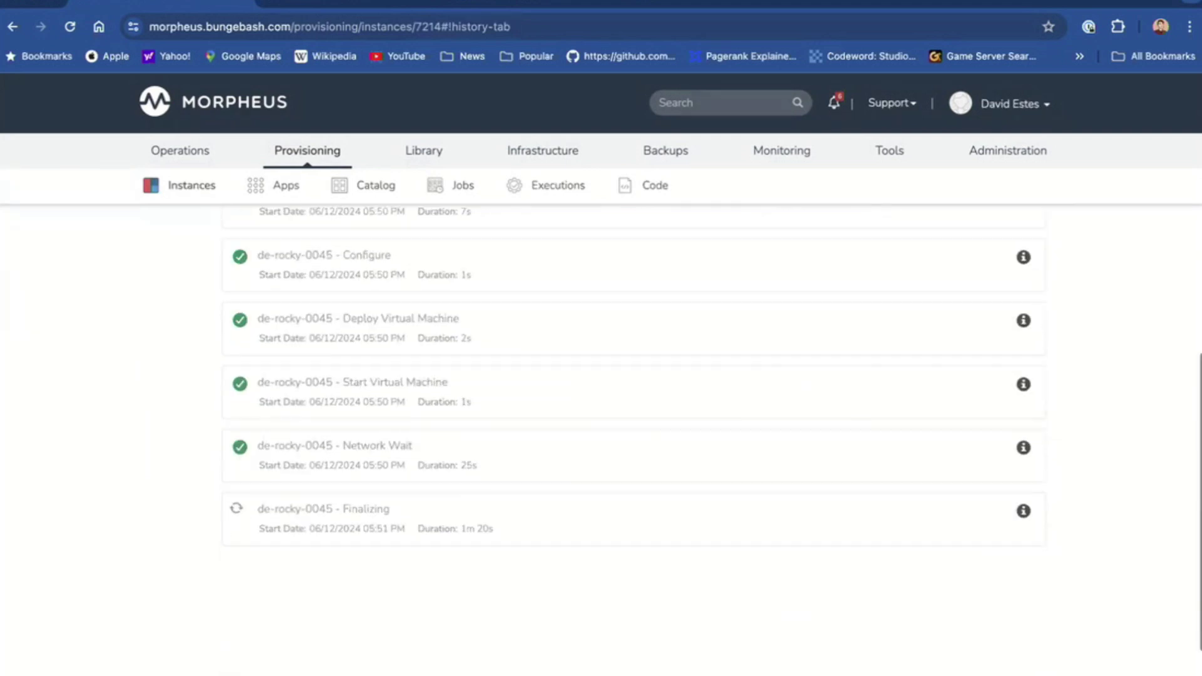
scroll(601, 438, up, 2)
scroll(601, 438, up, 3)
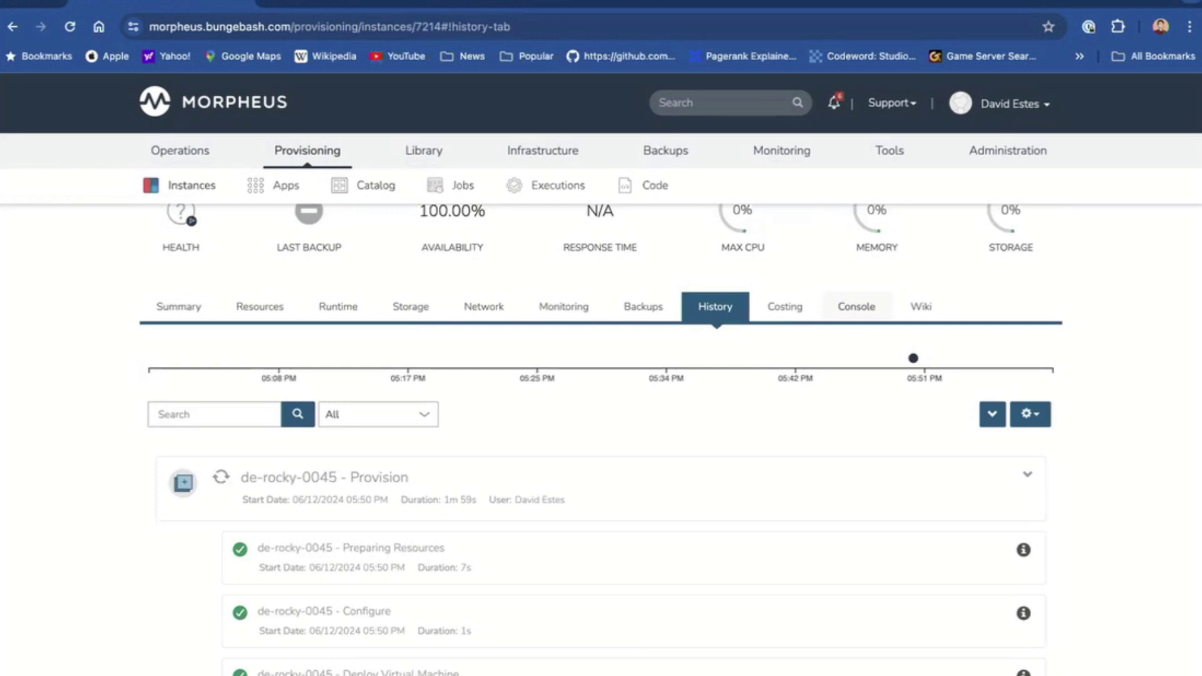
Go back to the instance list, open the virtual machine page of de-rocky-0034, and bring up its placement settings
scroll(601, 439, up, 4)
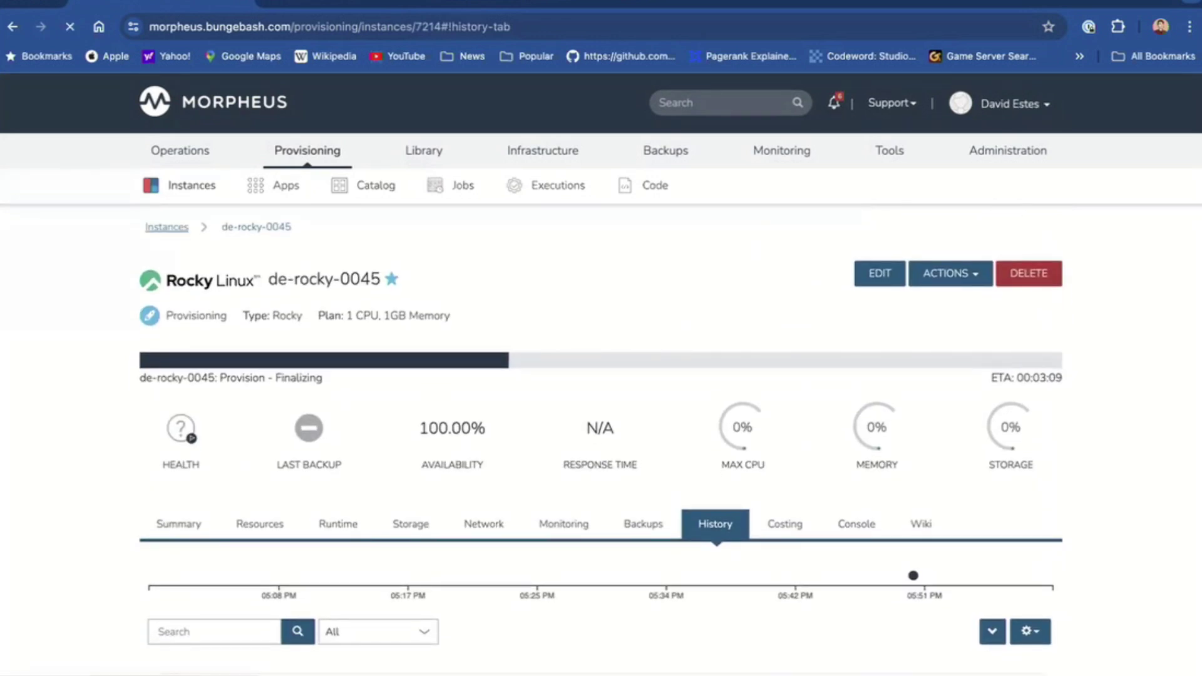
scroll(601, 438, down, 5)
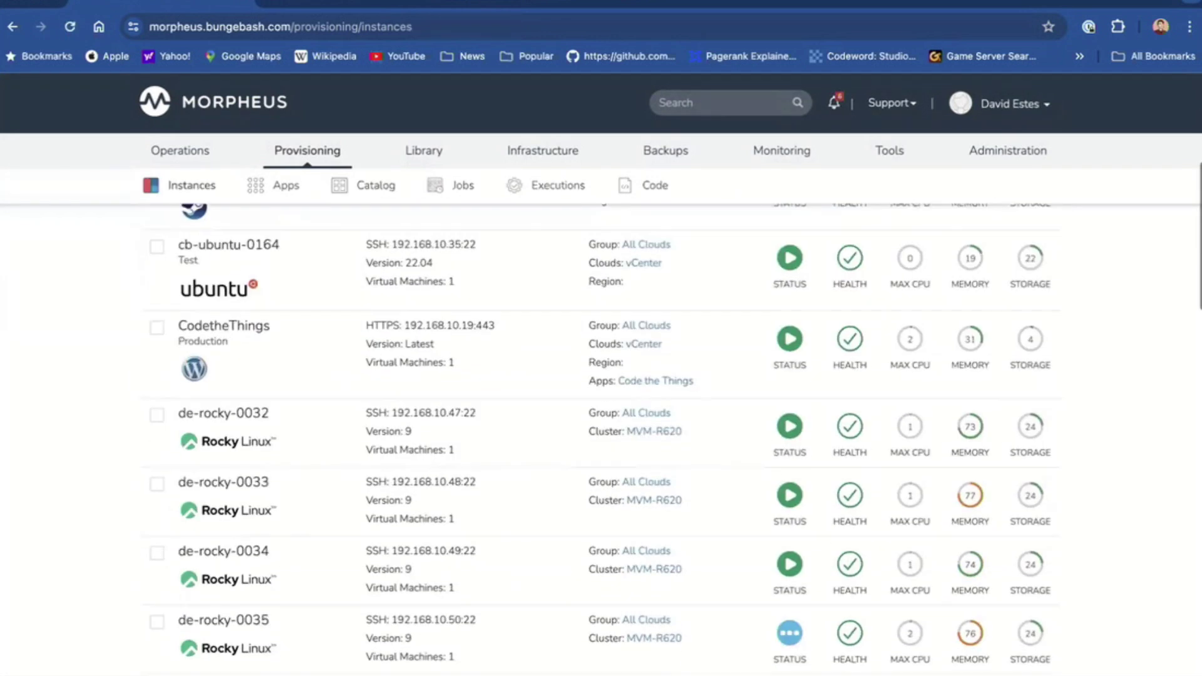
scroll(601, 439, down, 1)
click(223, 478)
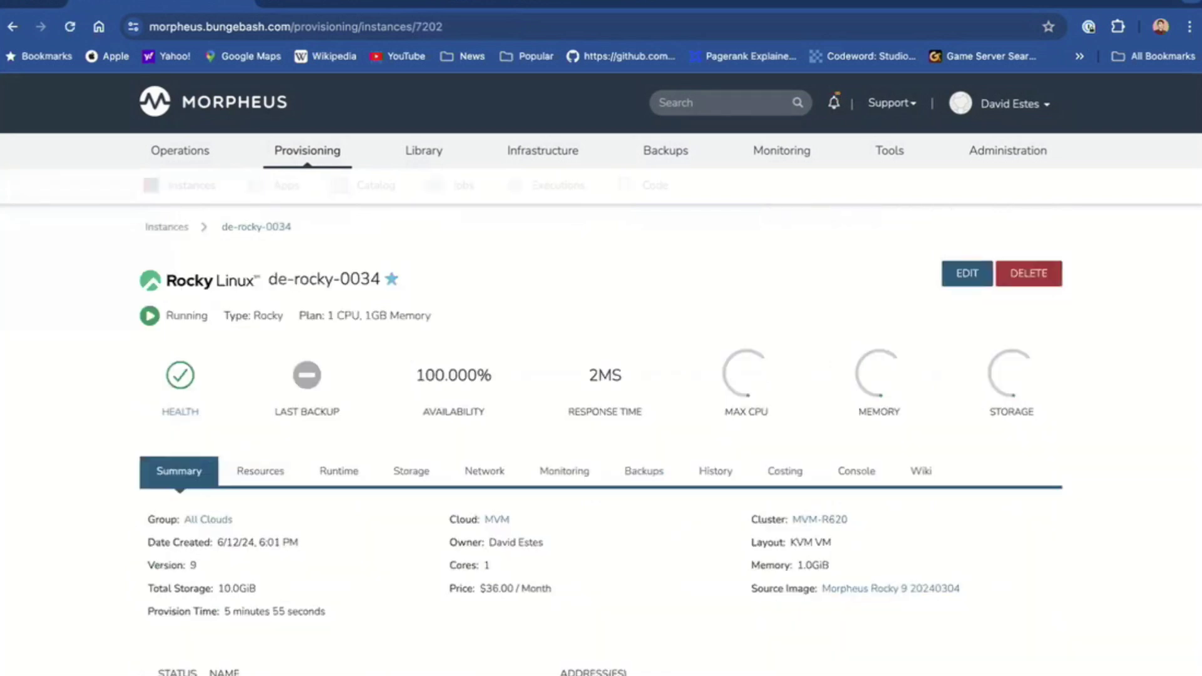
scroll(601, 438, down, 1)
click(260, 398)
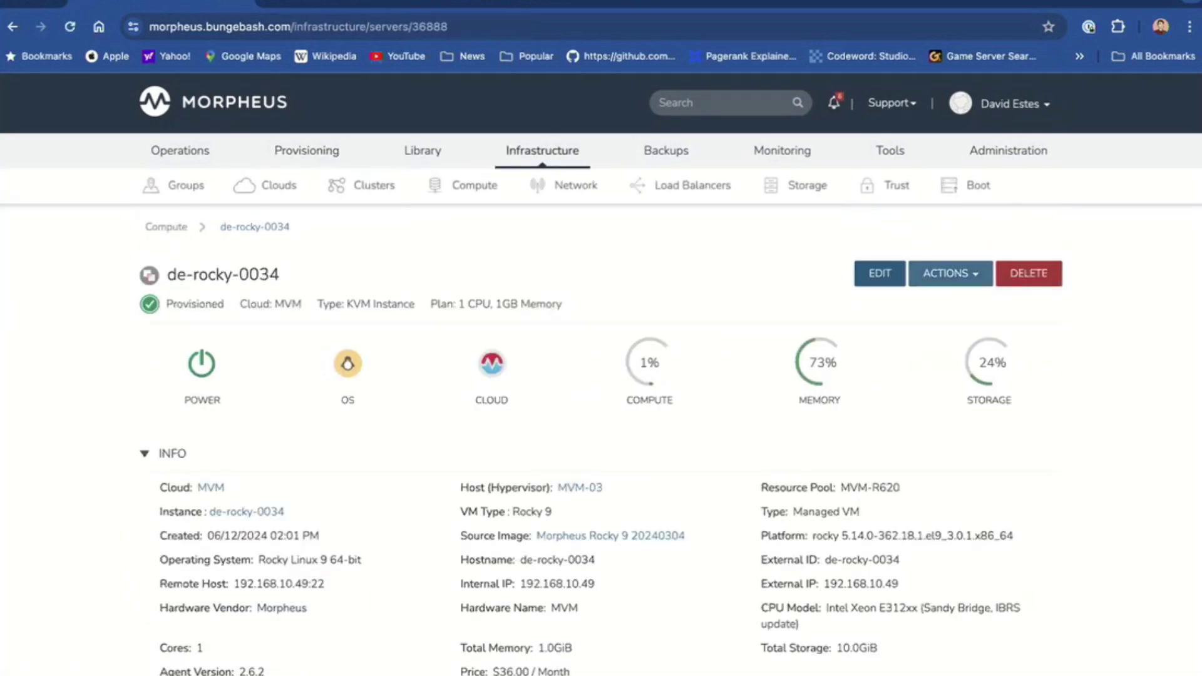
click(951, 273)
click(977, 491)
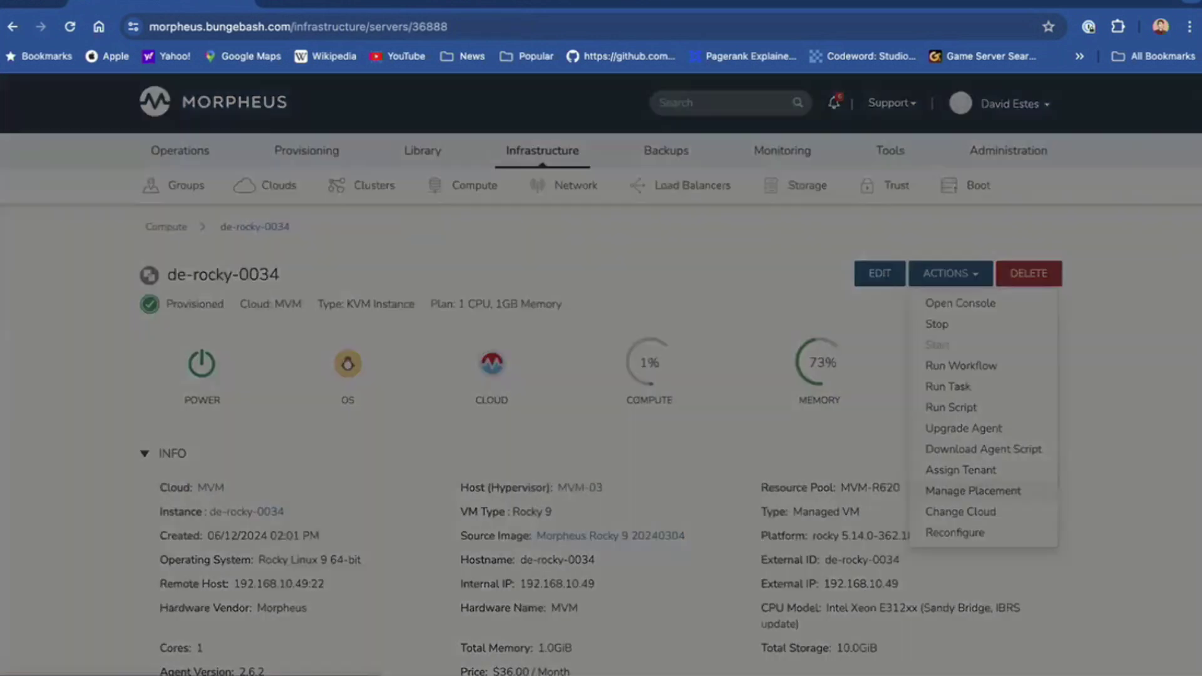
Try the Failover placement strategy, look over the available hosts, and set the strategy back to Auto
click(655, 218)
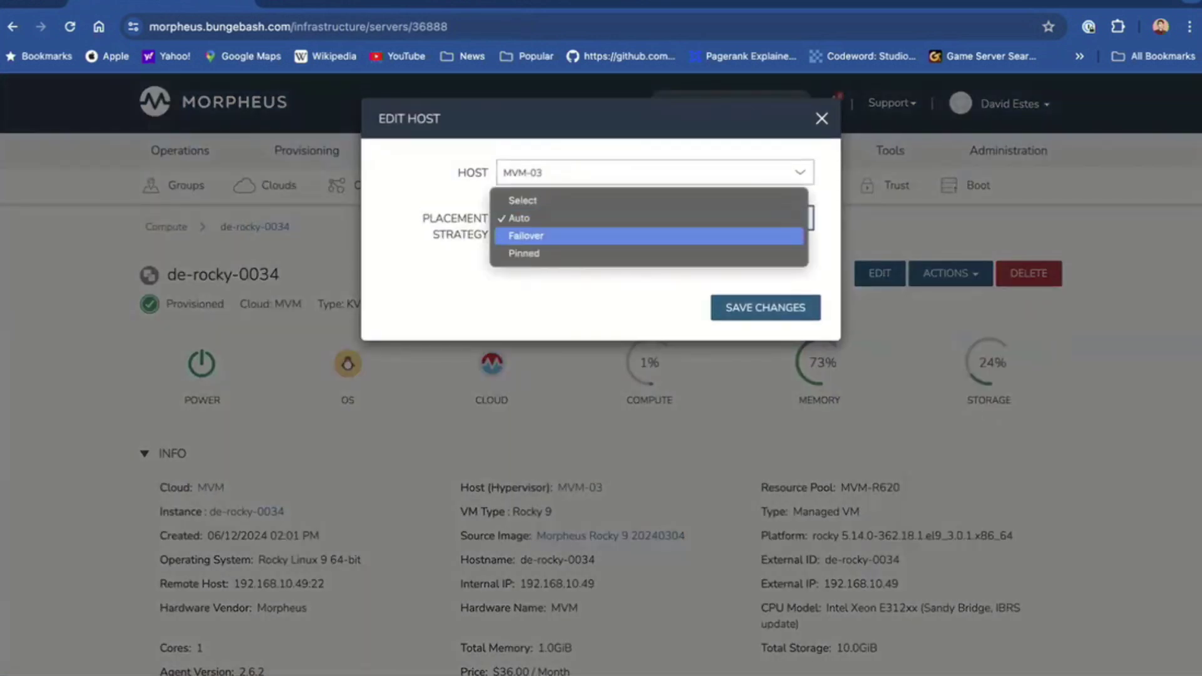
click(626, 235)
click(655, 173)
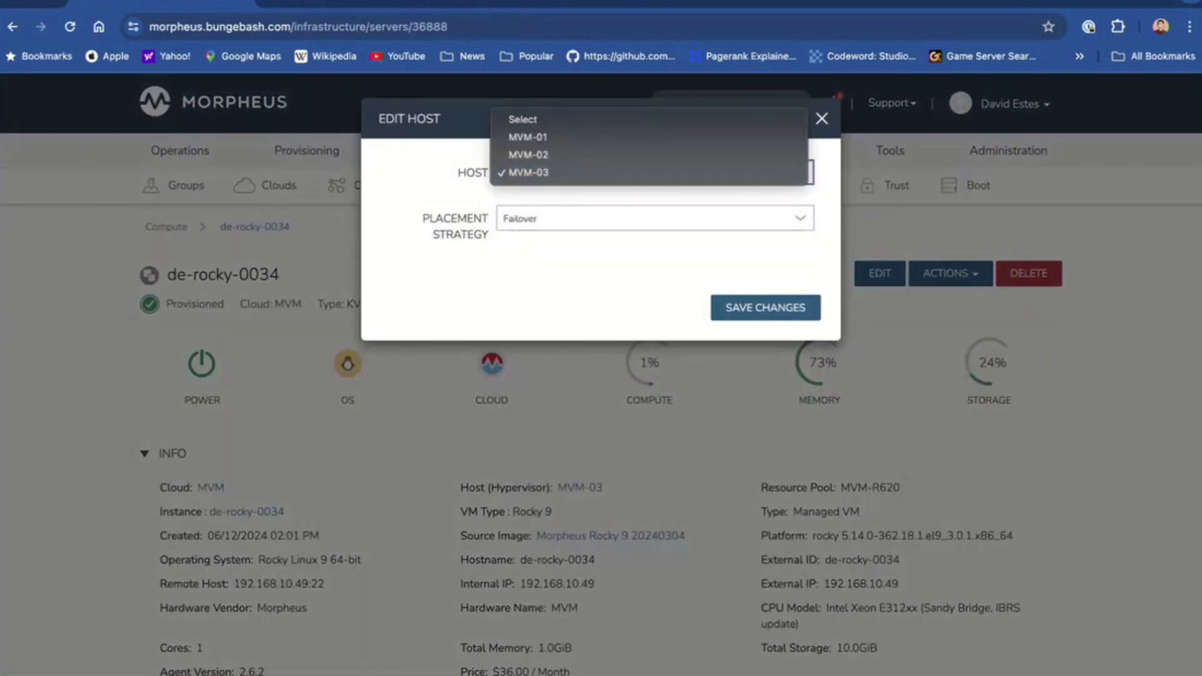
key(Escape)
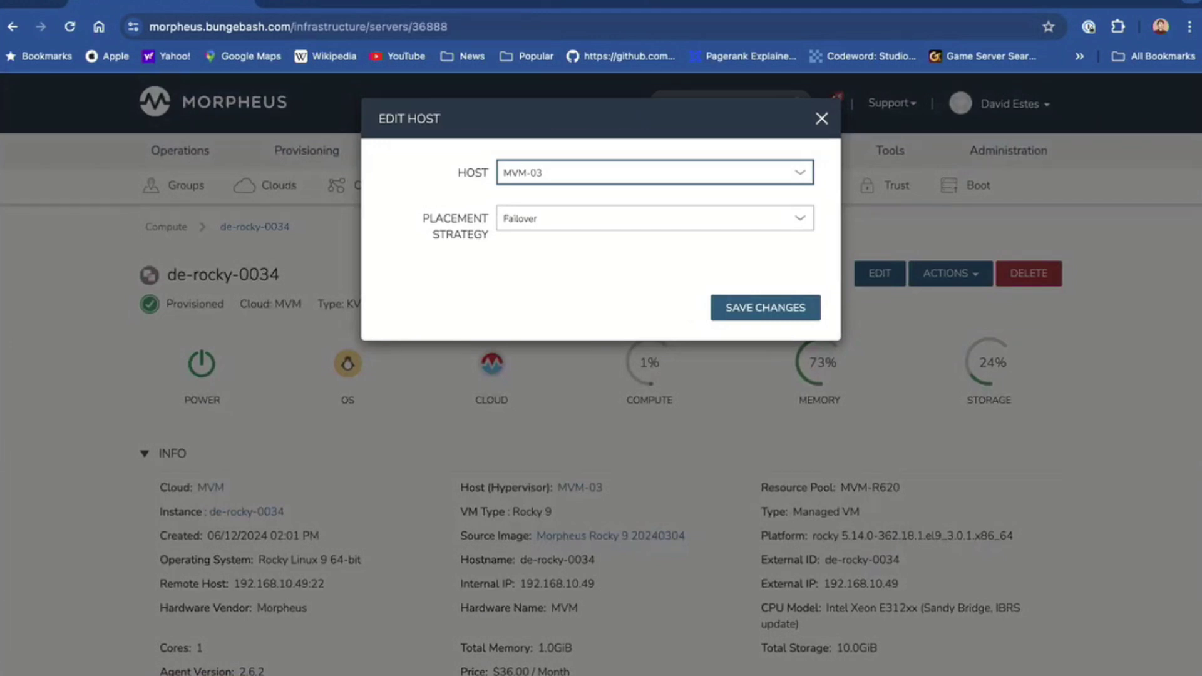
click(655, 219)
click(648, 200)
Change the host of de-rocky-0034 to MVM-01 and save the placement changes
click(655, 172)
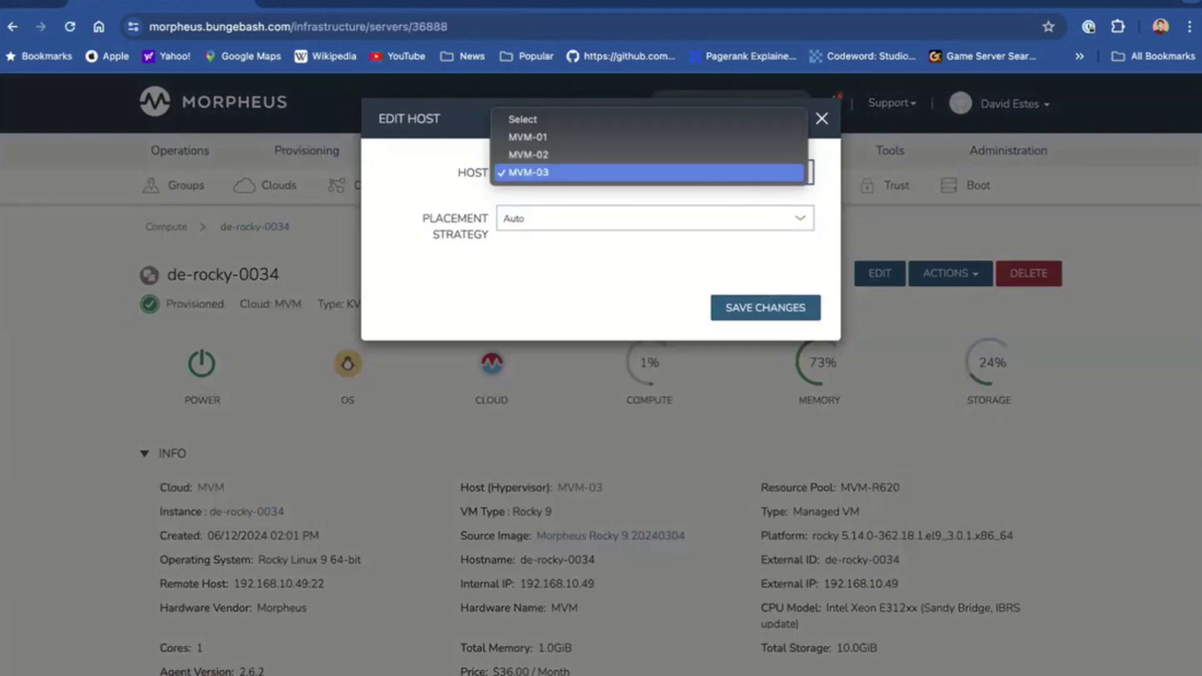
key(Up)
key(Up)
key(Up)
key(Down)
key(Return)
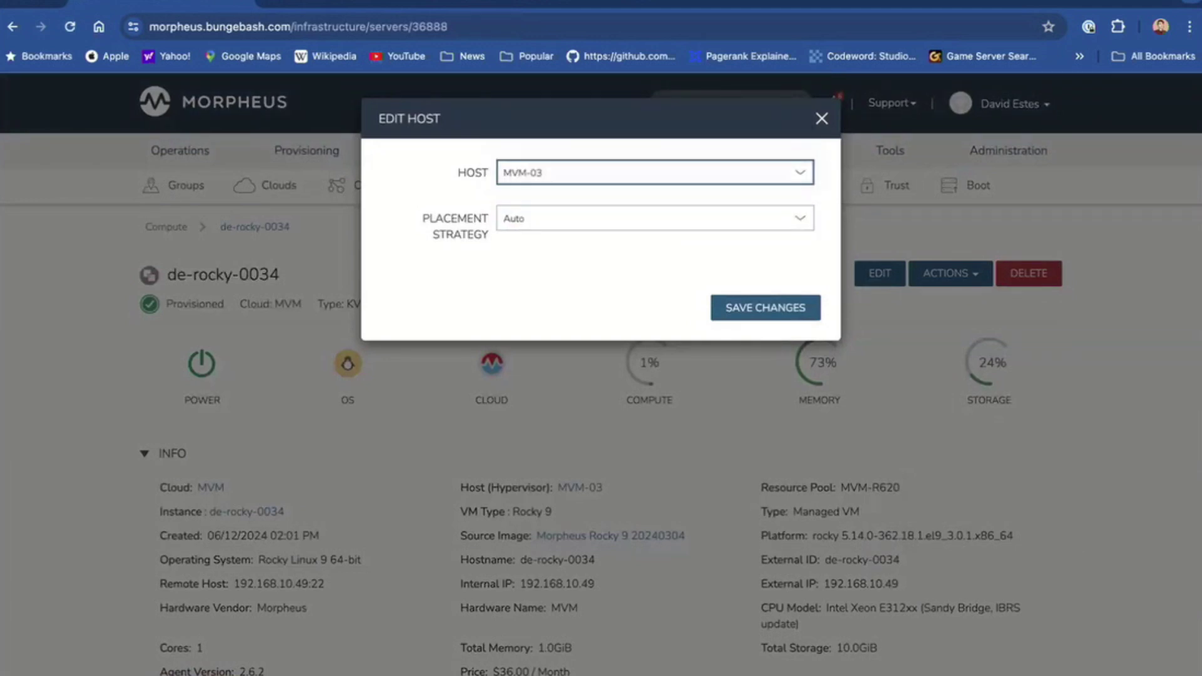
click(765, 308)
Open the history of the de-rocky-0034 virtual machine, refresh it, and expand the latest Move Server entry
scroll(601, 439, down, 3)
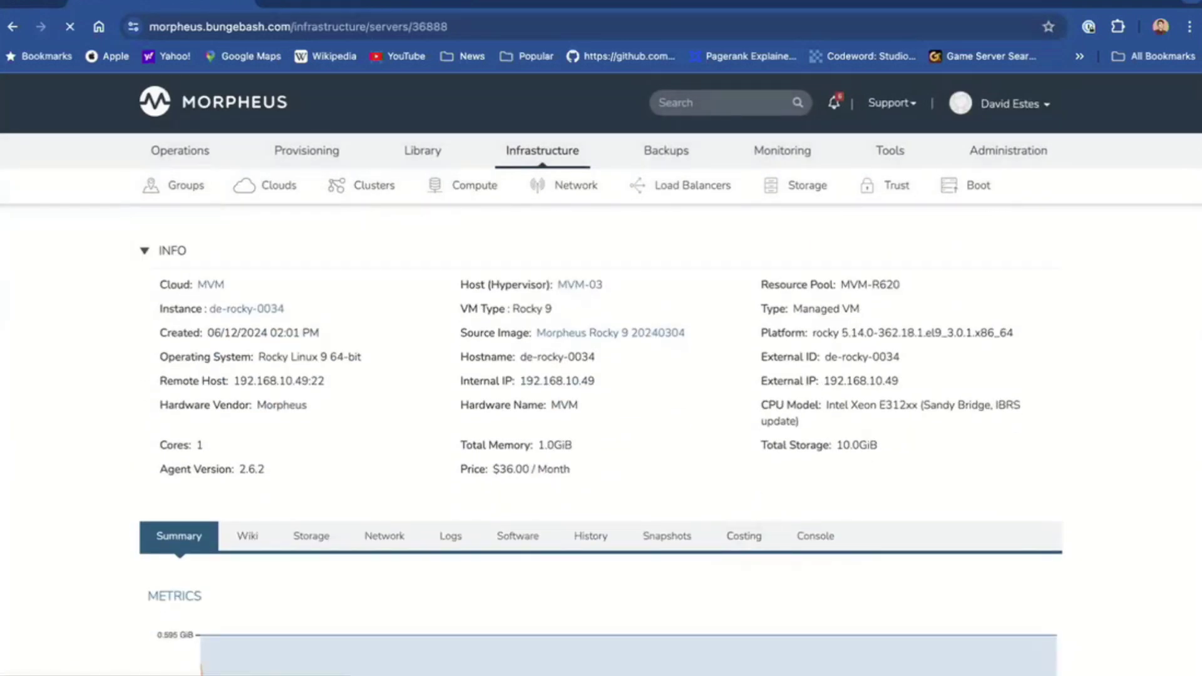
click(590, 542)
scroll(590, 542, down, 4)
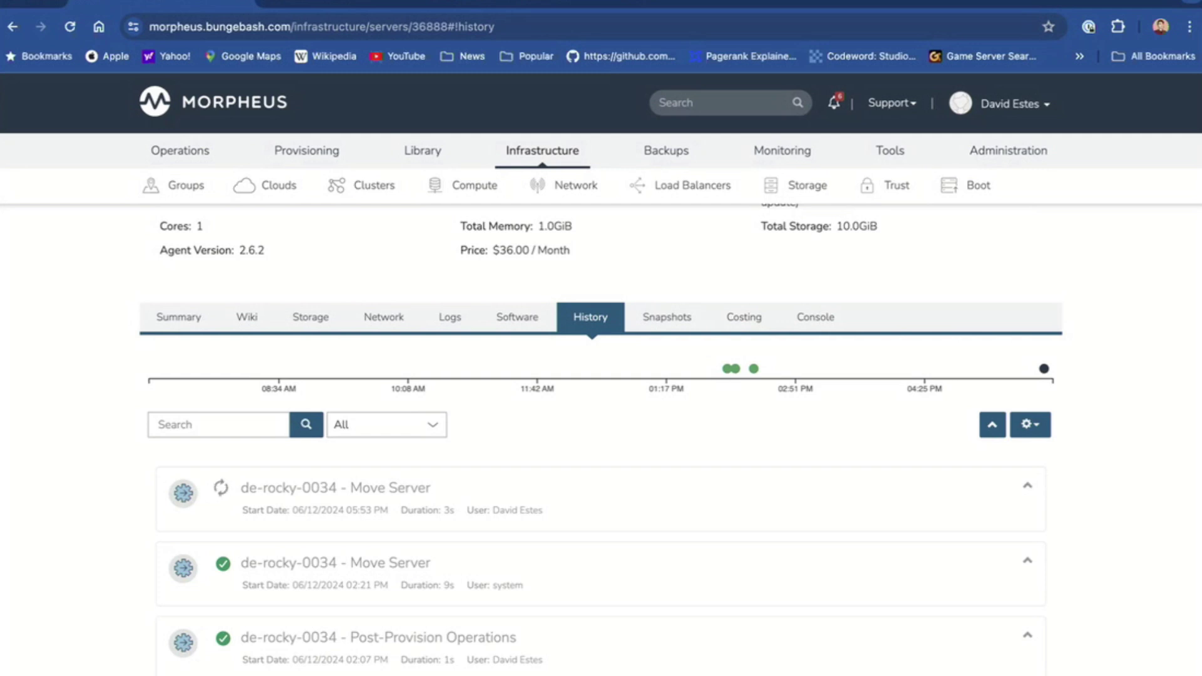
key(super+r)
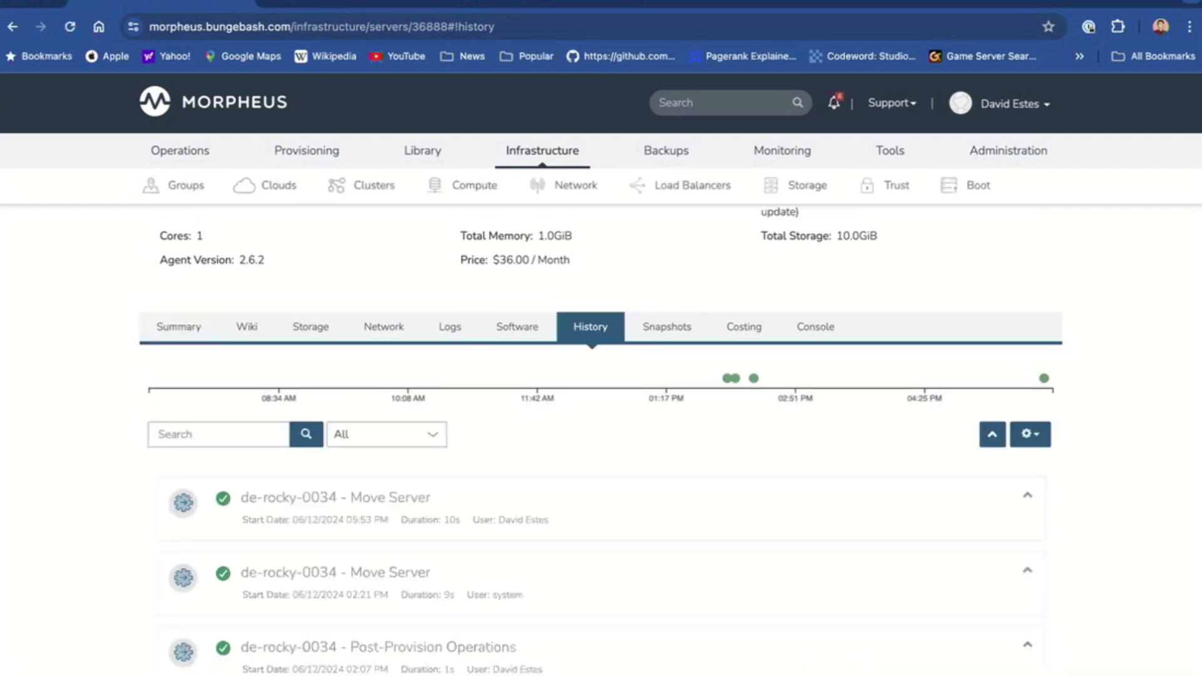
click(1028, 496)
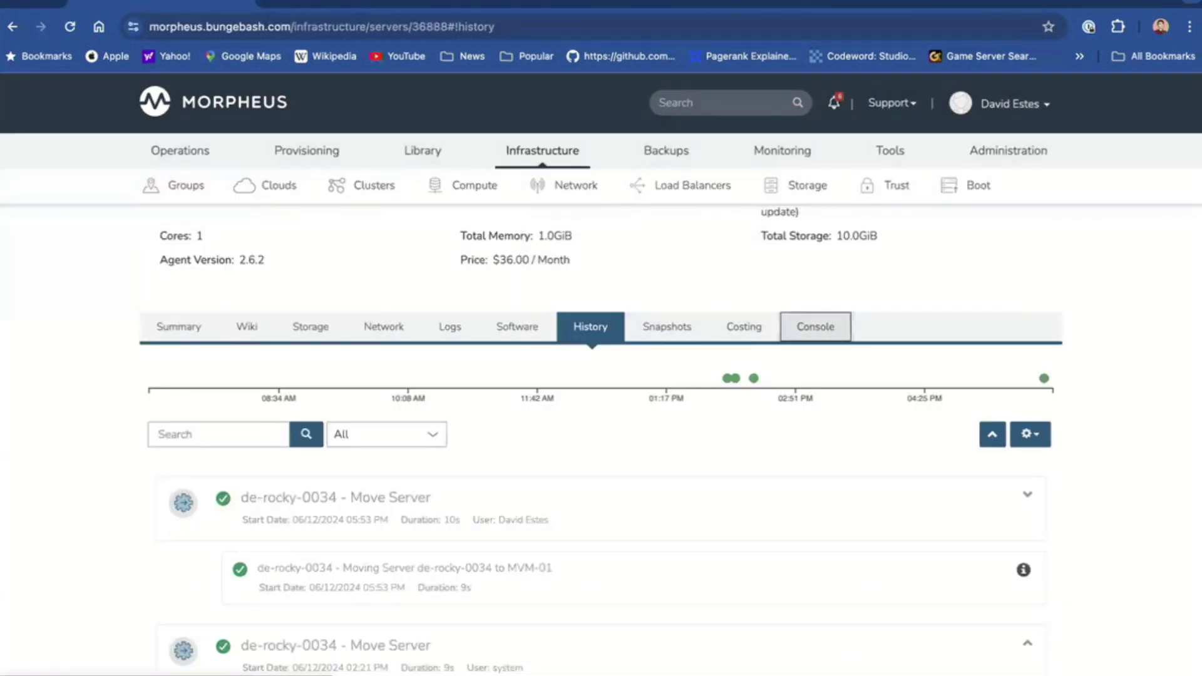
Open the console of de-rocky-0034, switch the remote session from Guest to Hypervisor, and look through the console output
click(815, 327)
scroll(601, 439, down, 2)
click(979, 383)
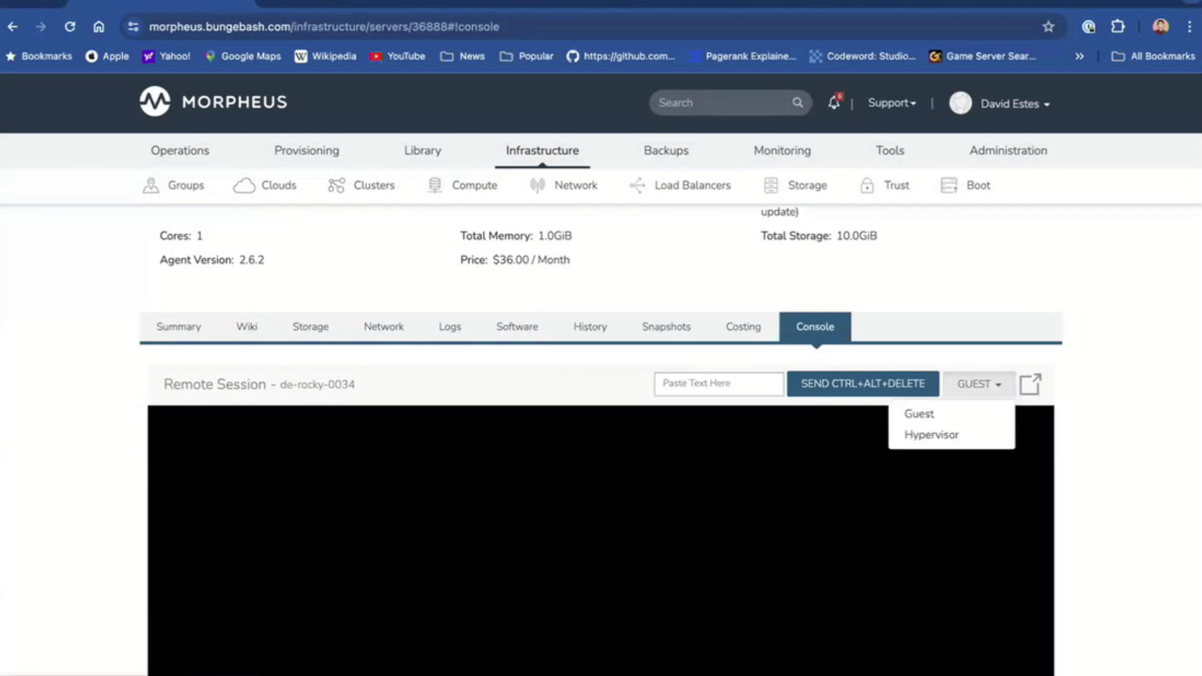
click(930, 432)
scroll(193, 236, down, 3)
scroll(601, 439, down, 3)
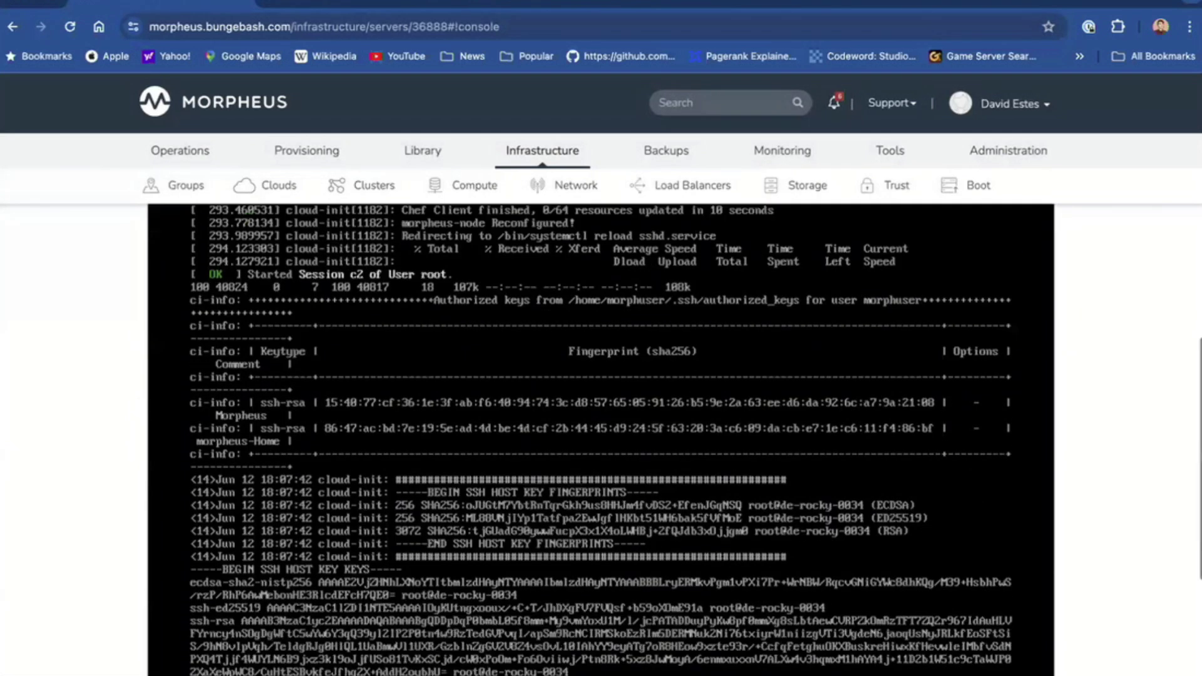
right_click(933, 416)
key(Escape)
scroll(601, 438, up, 3)
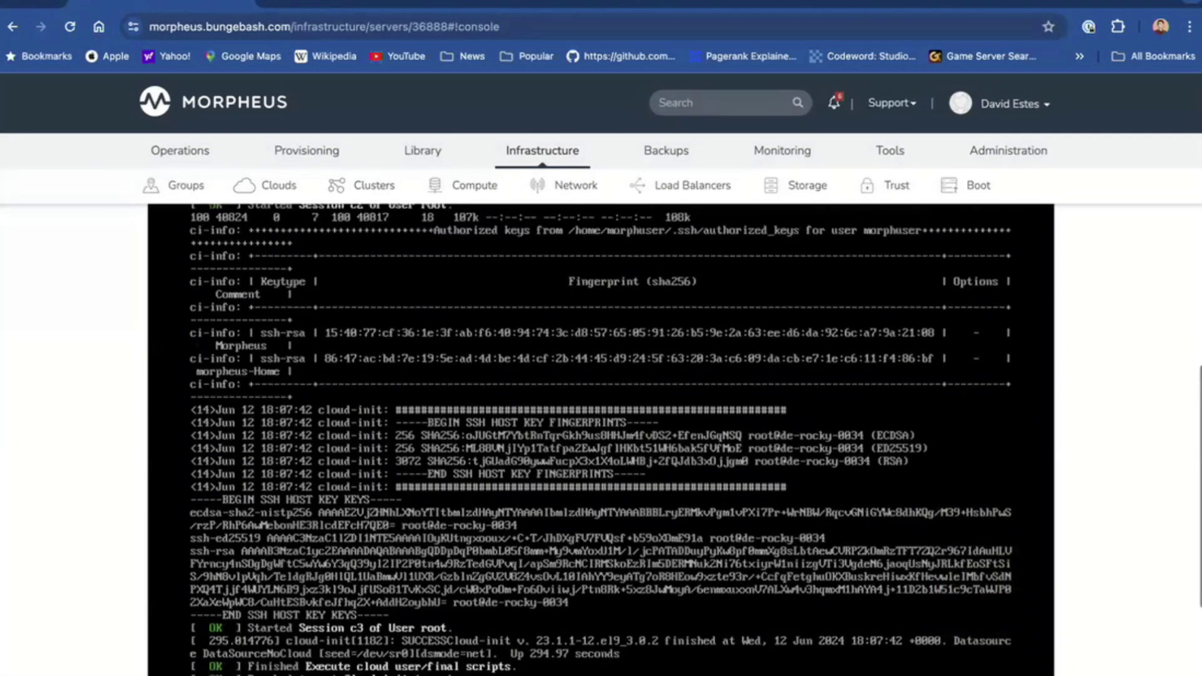
scroll(194, 277, up, 1)
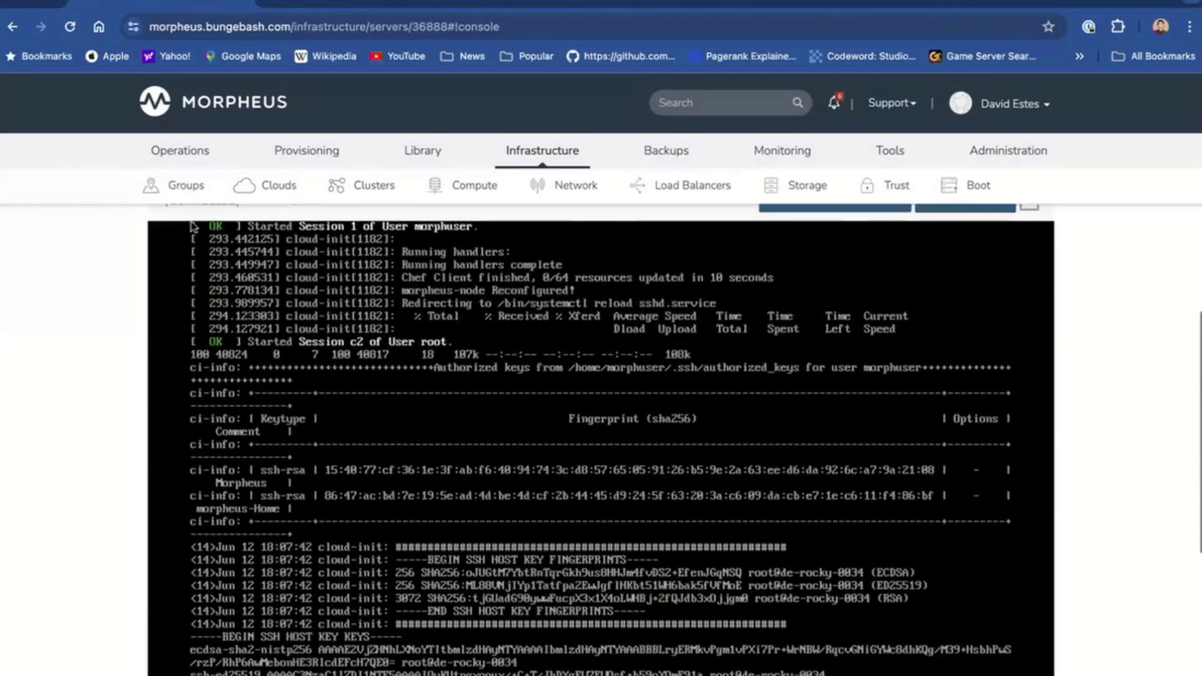
scroll(194, 278, up, 1)
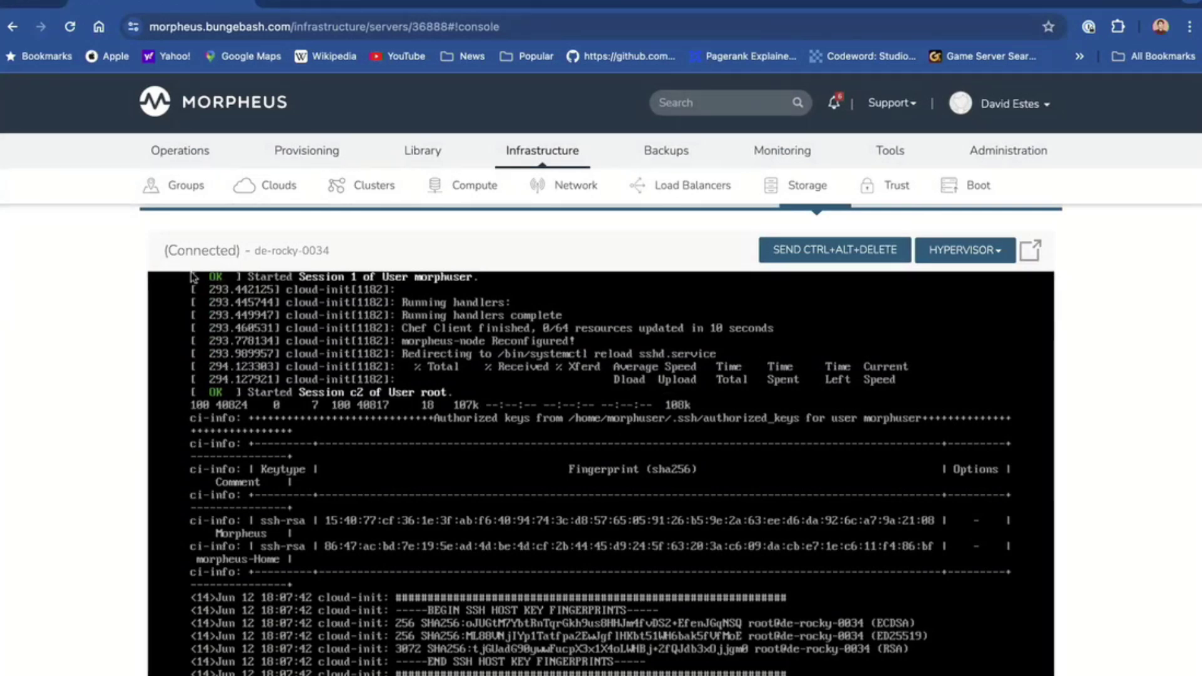
scroll(193, 277, down, 2)
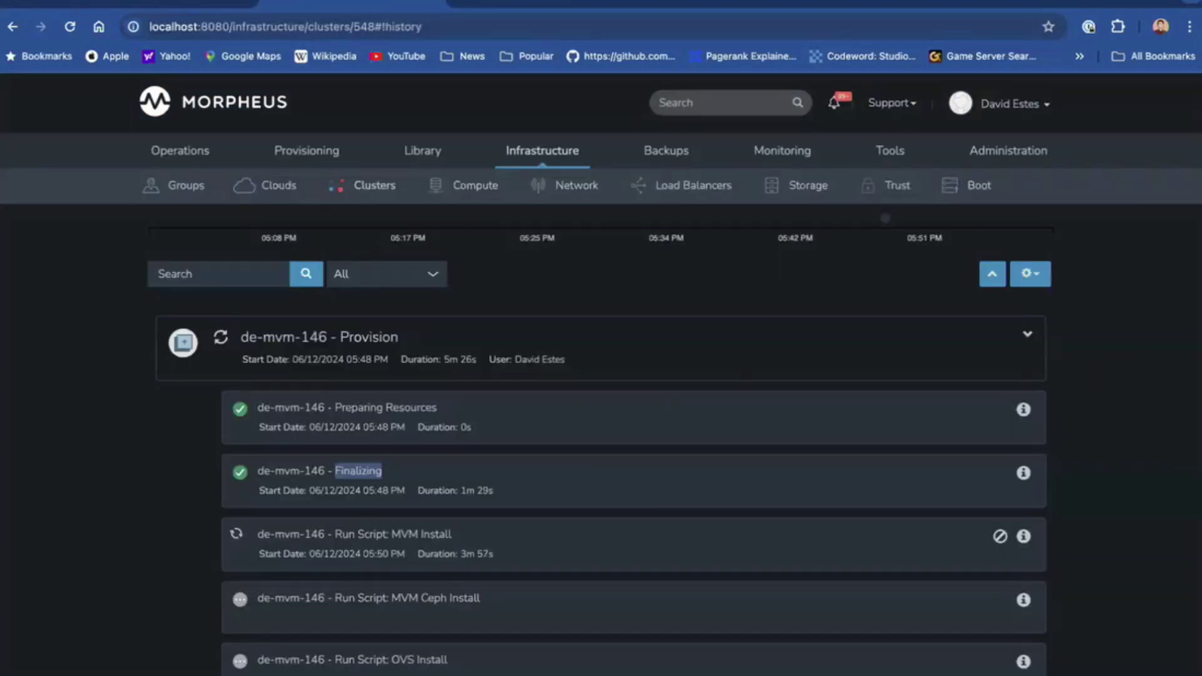
Switch to the new cluster's history and review the provisioning stages of de-mvm-146 down to the remaining hosts
scroll(600, 434, down, 2)
scroll(634, 439, down, 3)
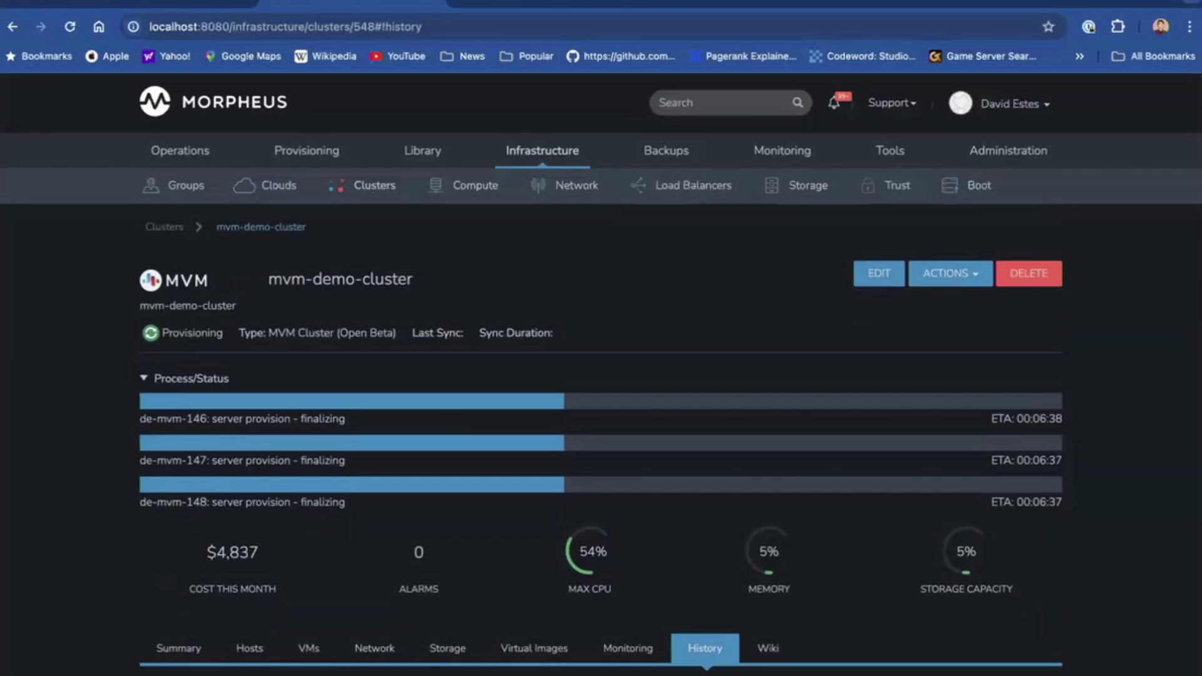
scroll(601, 439, down, 10)
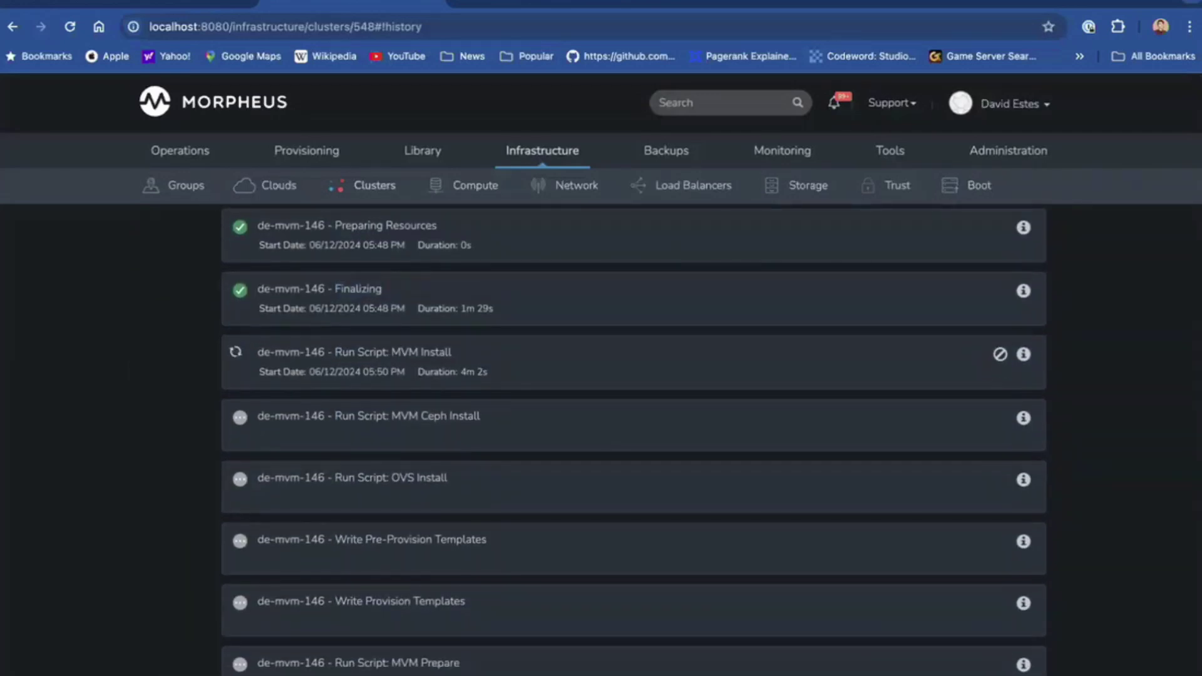
scroll(634, 439, down, 2)
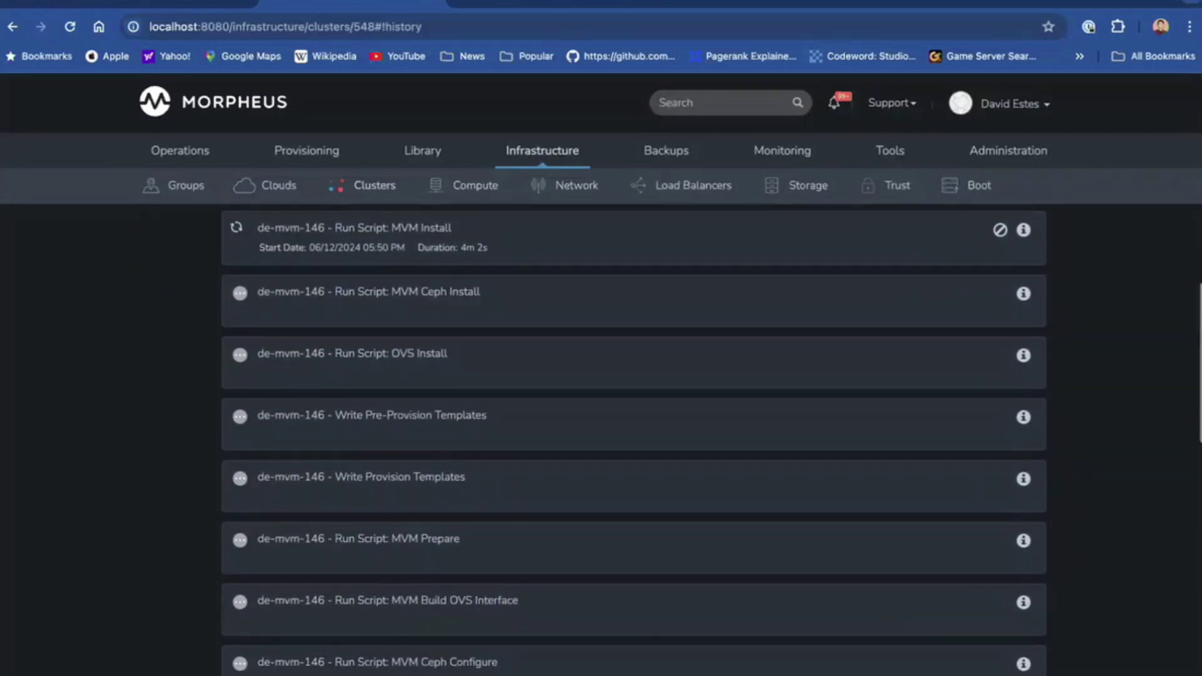
scroll(633, 438, down, 15)
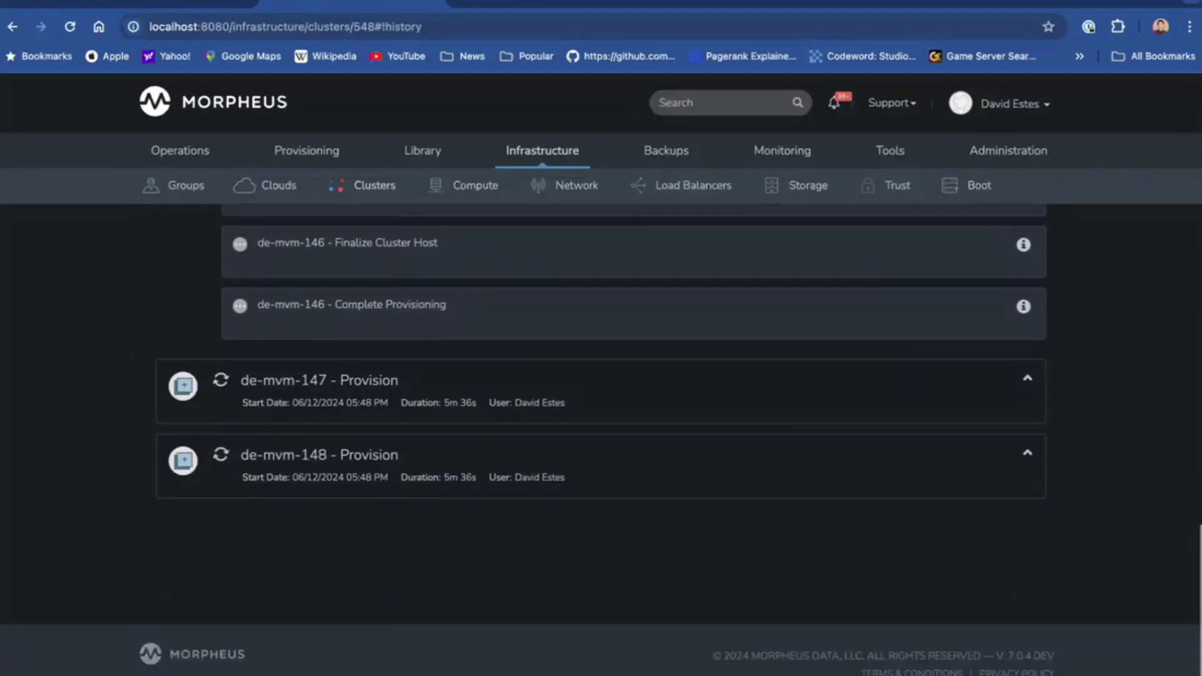
Expand the Provision entry of de-mvm-147 and compare its stages with those of de-mvm-146
click(1028, 378)
scroll(633, 438, down, 5)
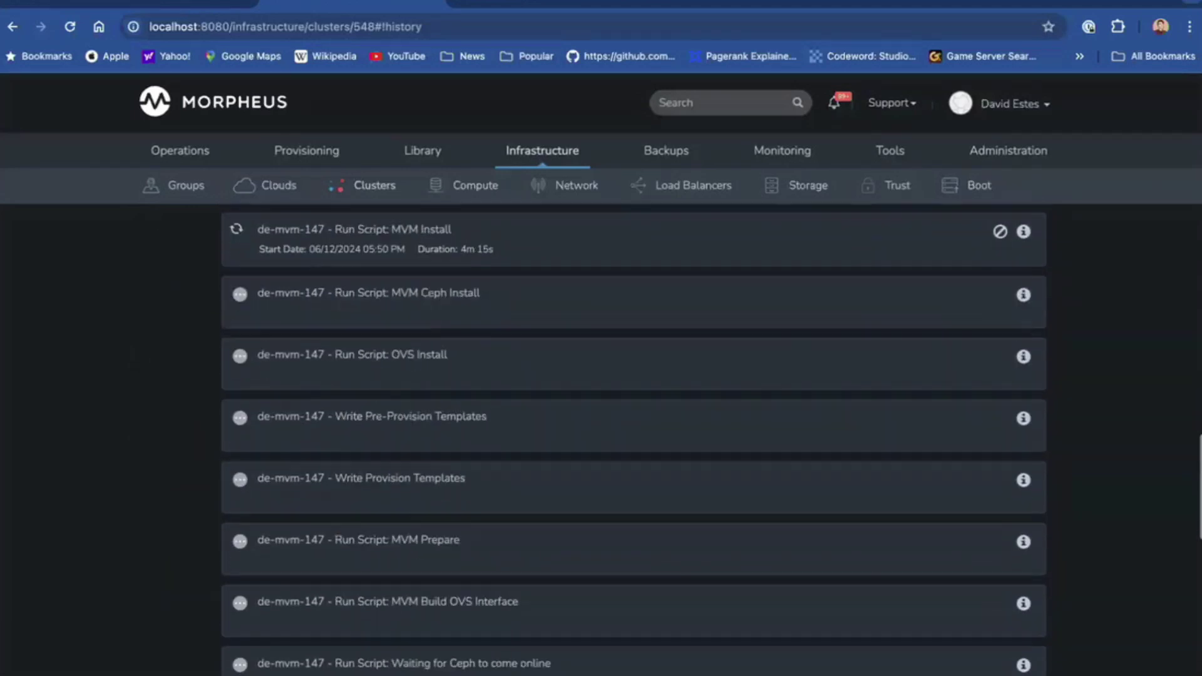
scroll(634, 438, down, 11)
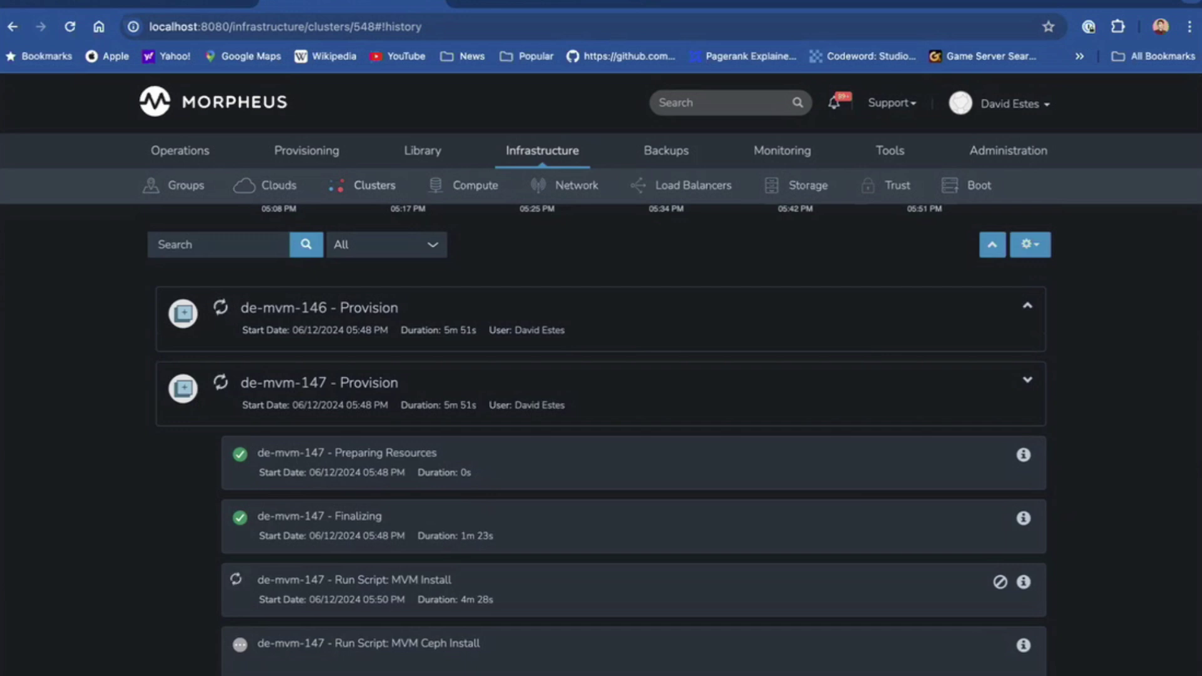
click(1027, 306)
scroll(601, 438, down, 3)
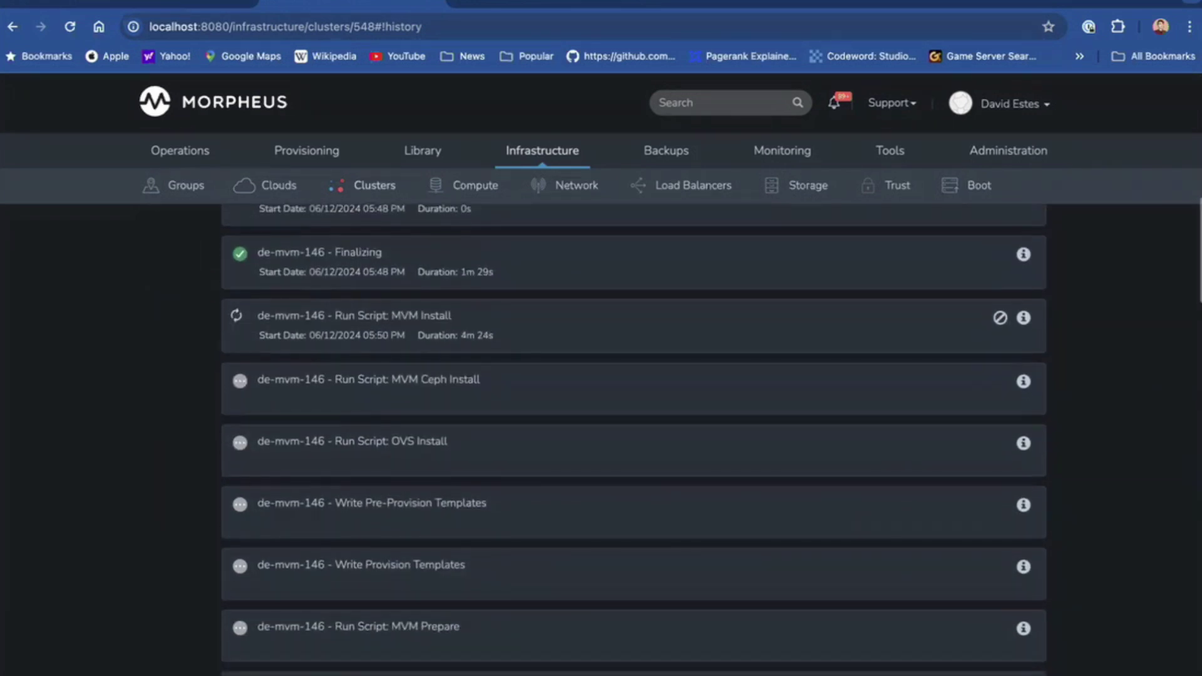
scroll(601, 438, up, 9)
scroll(601, 438, up, 1)
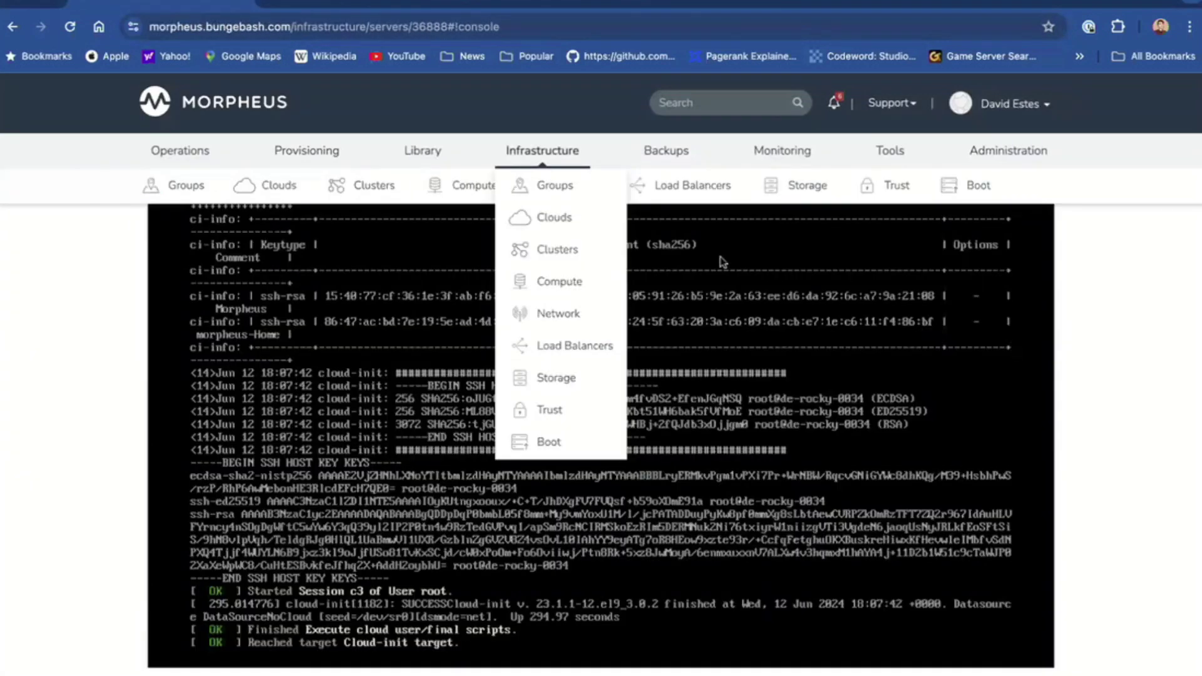
Return to the Morpheus site with de-rocky-0034, open the MVM-R620 cluster, and expand the Ceph details in its summary
scroll(723, 262, up, 10)
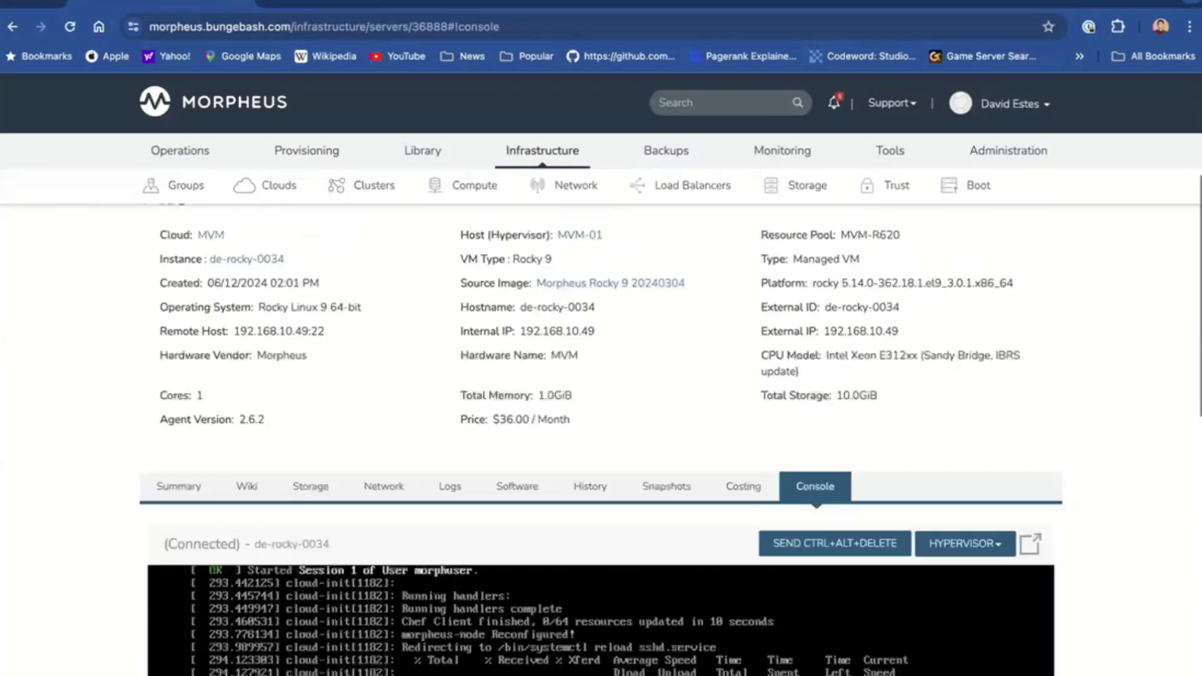
click(374, 185)
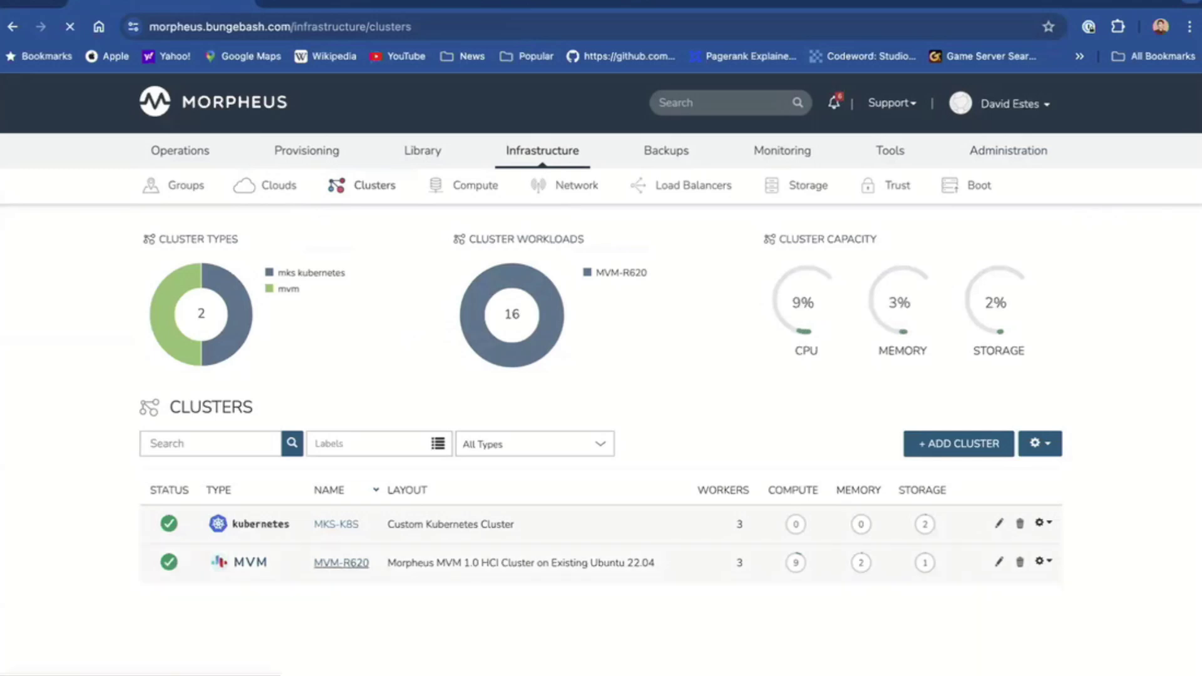
click(341, 563)
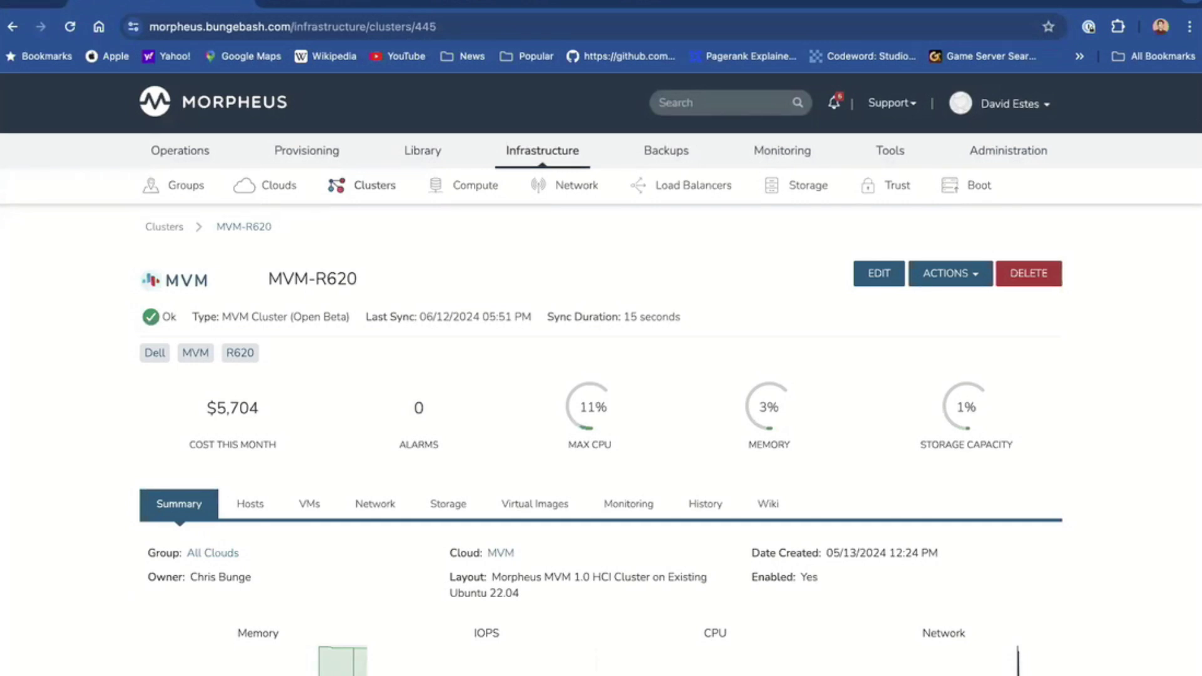
scroll(1002, 564, down, 3)
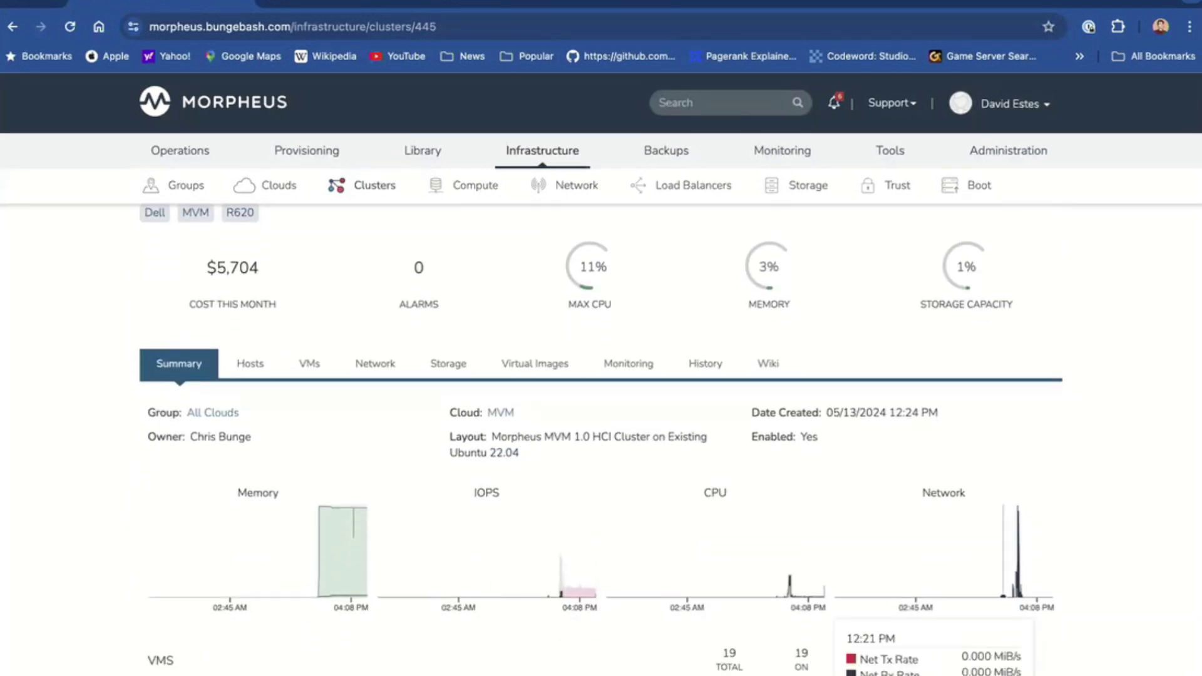
scroll(1008, 564, down, 2)
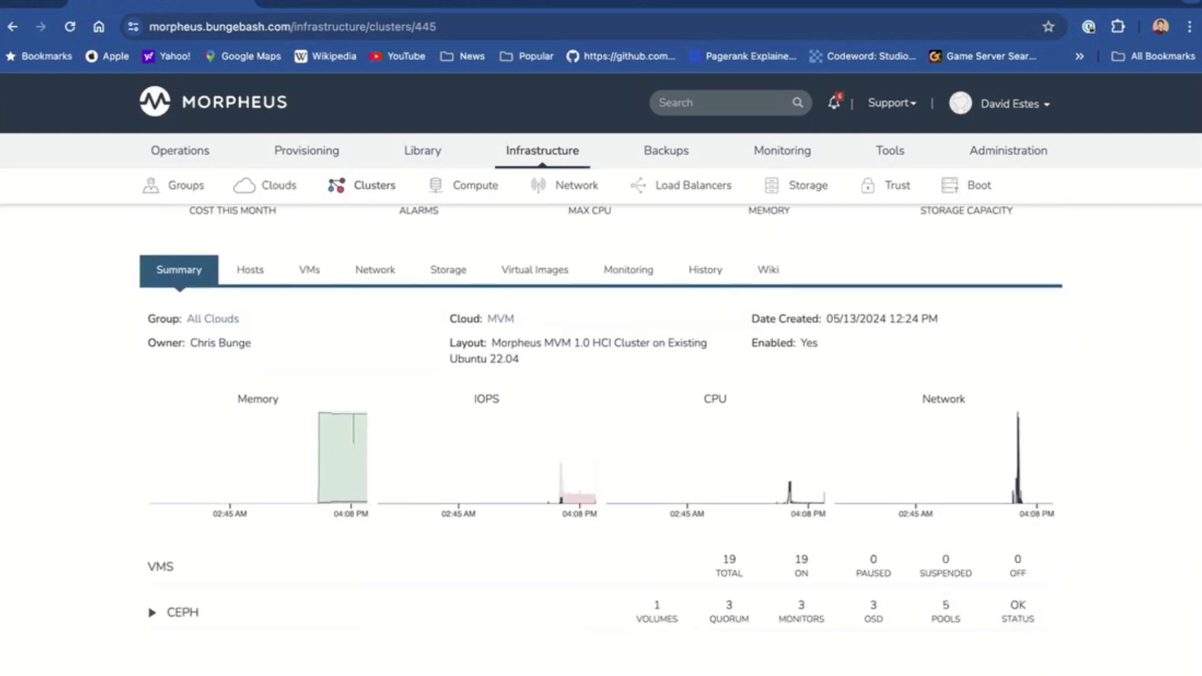
click(152, 613)
scroll(152, 613, down, 3)
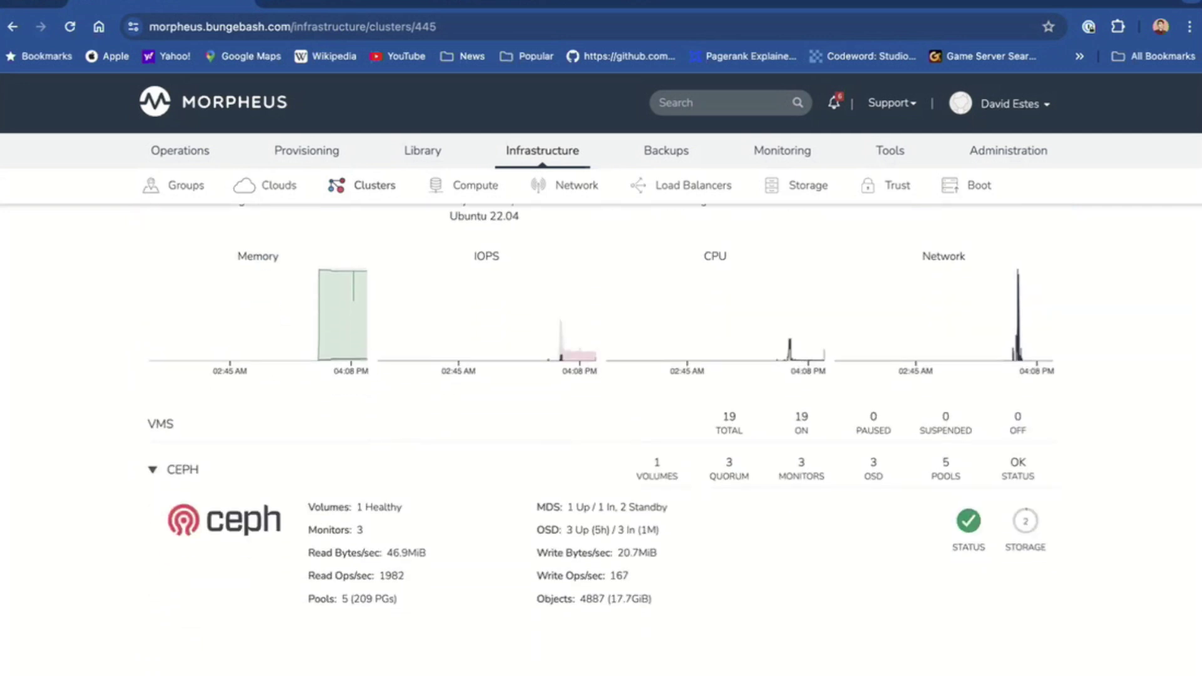
scroll(476, 501, up, 6)
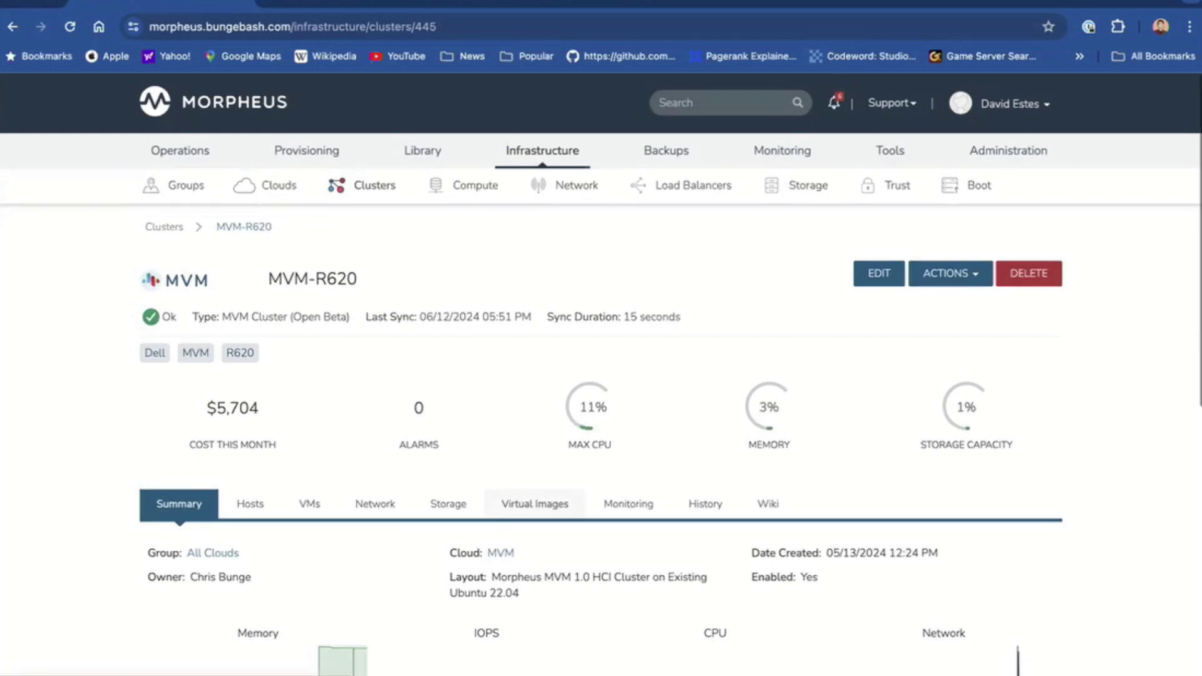
View the MVM-R620 cluster's data stores, check which types a new data store can have, and cancel the form
click(449, 504)
scroll(448, 504, down, 5)
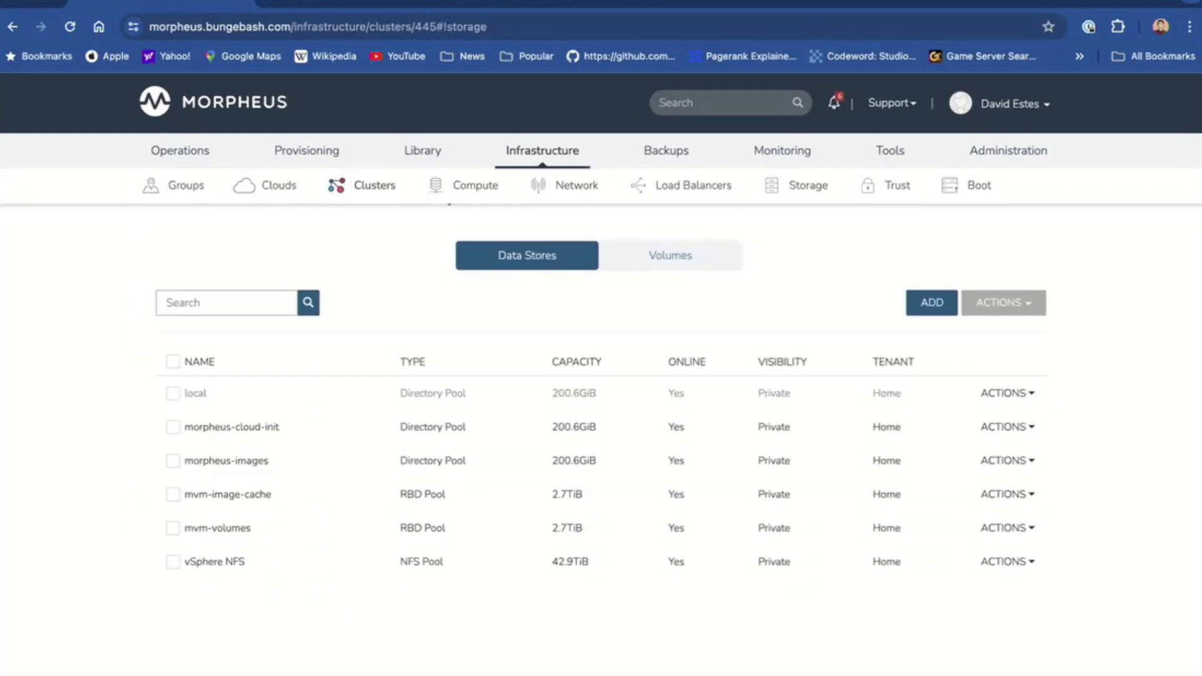
click(932, 302)
click(651, 210)
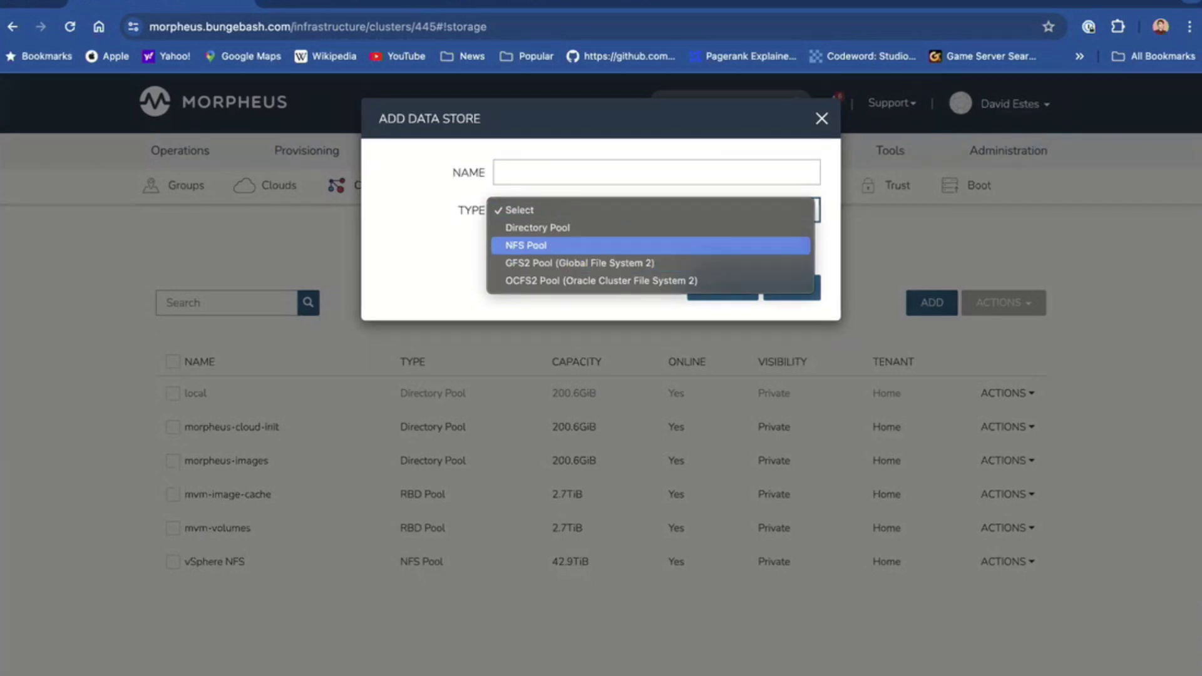
key(Escape)
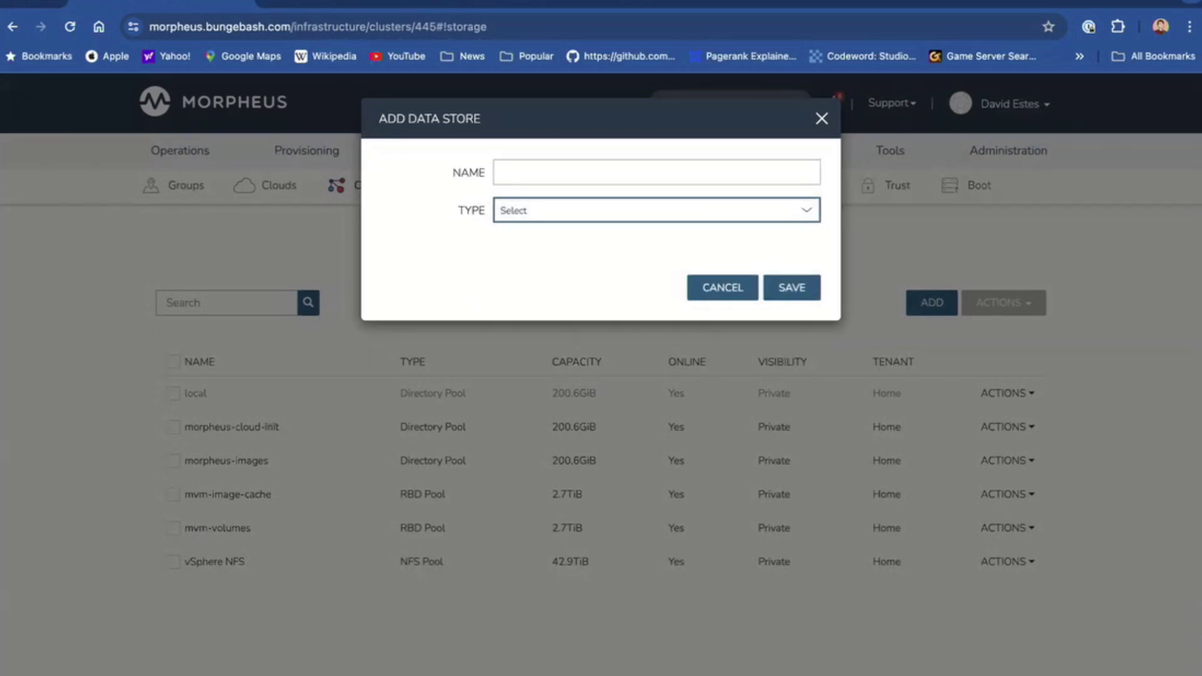
click(723, 287)
Show the storage volumes of the MVM-R620 cluster and look through the list
scroll(601, 426, up, 1)
click(671, 333)
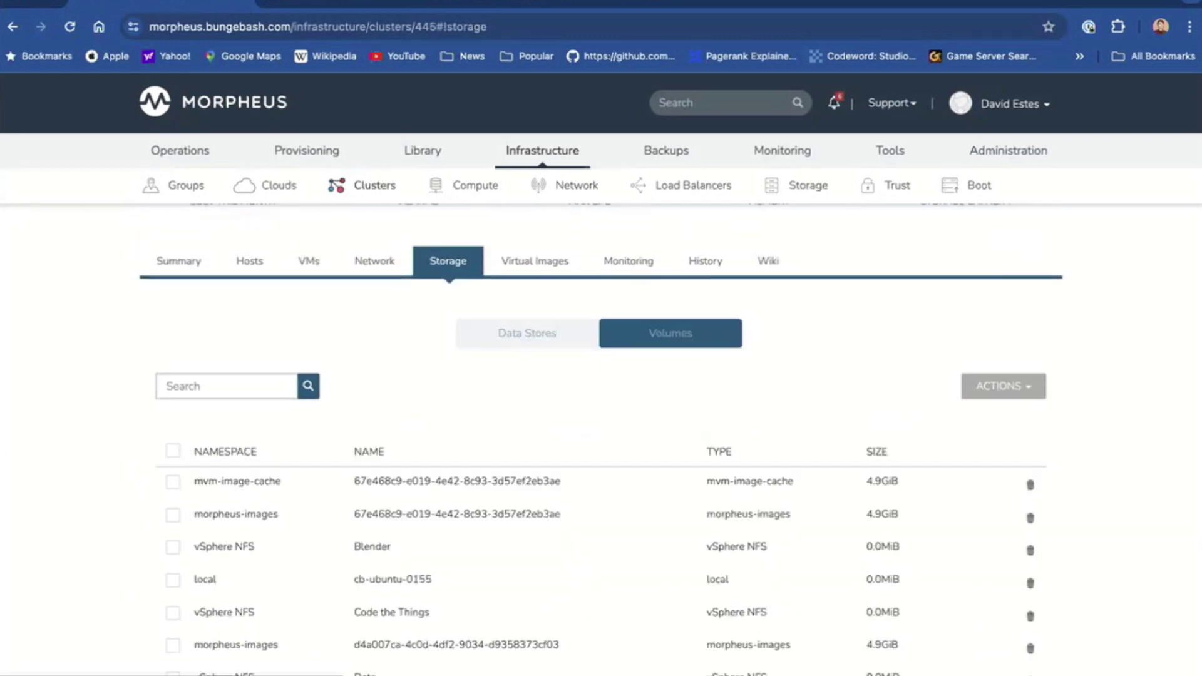
scroll(601, 439, down, 3)
scroll(601, 439, up, 4)
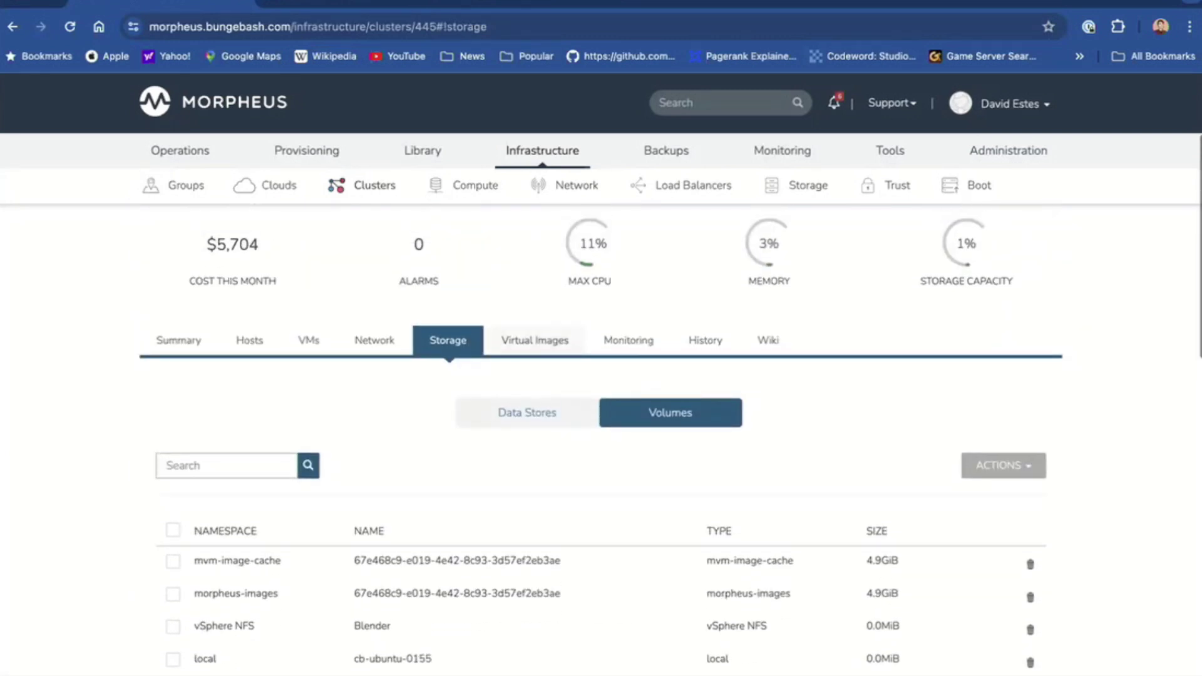
View the MVM-R620 cluster's virtual images, followed by its list of networks
click(535, 340)
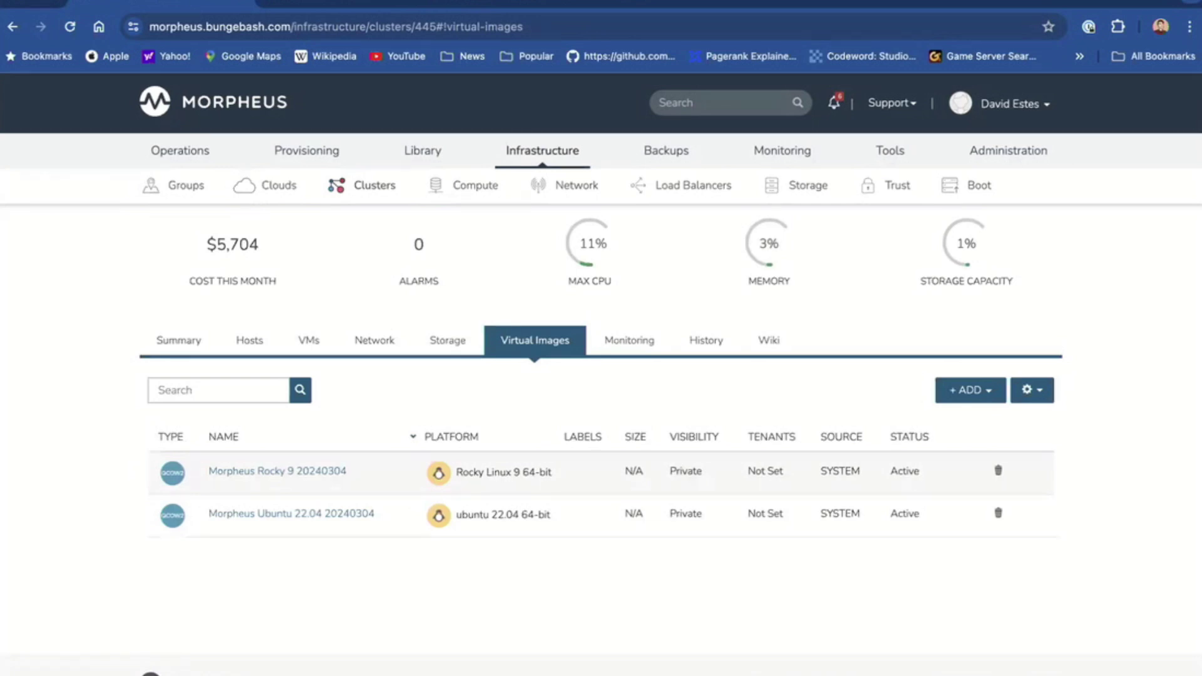
click(374, 340)
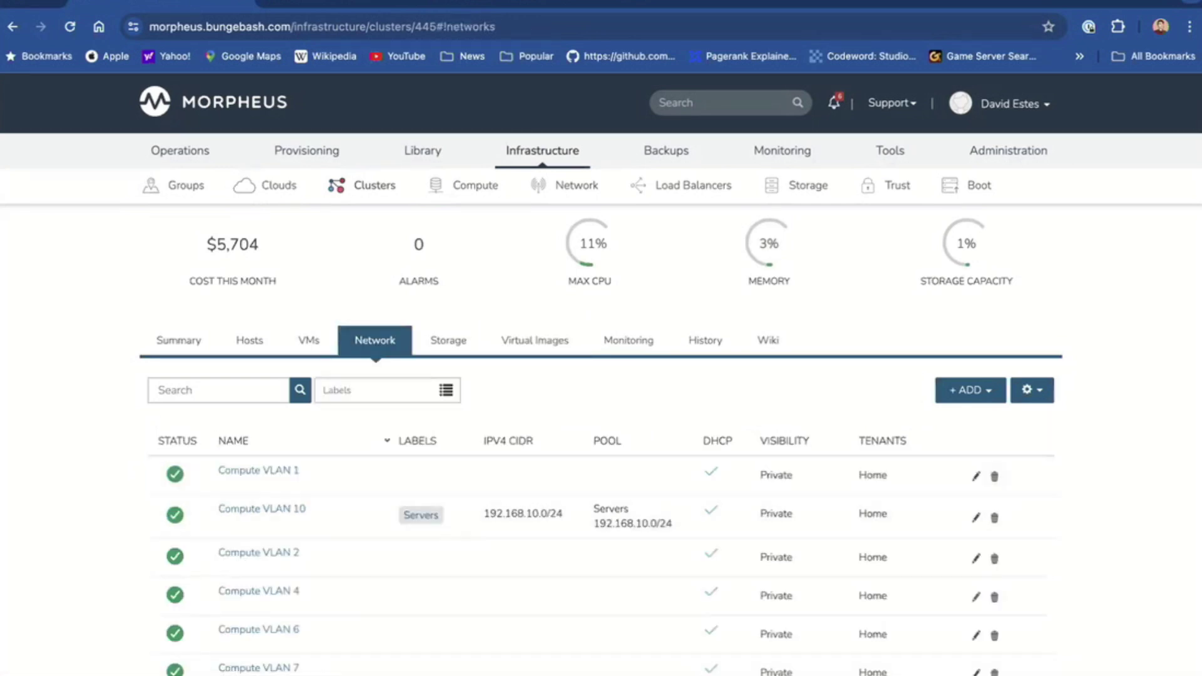
scroll(374, 340, down, 3)
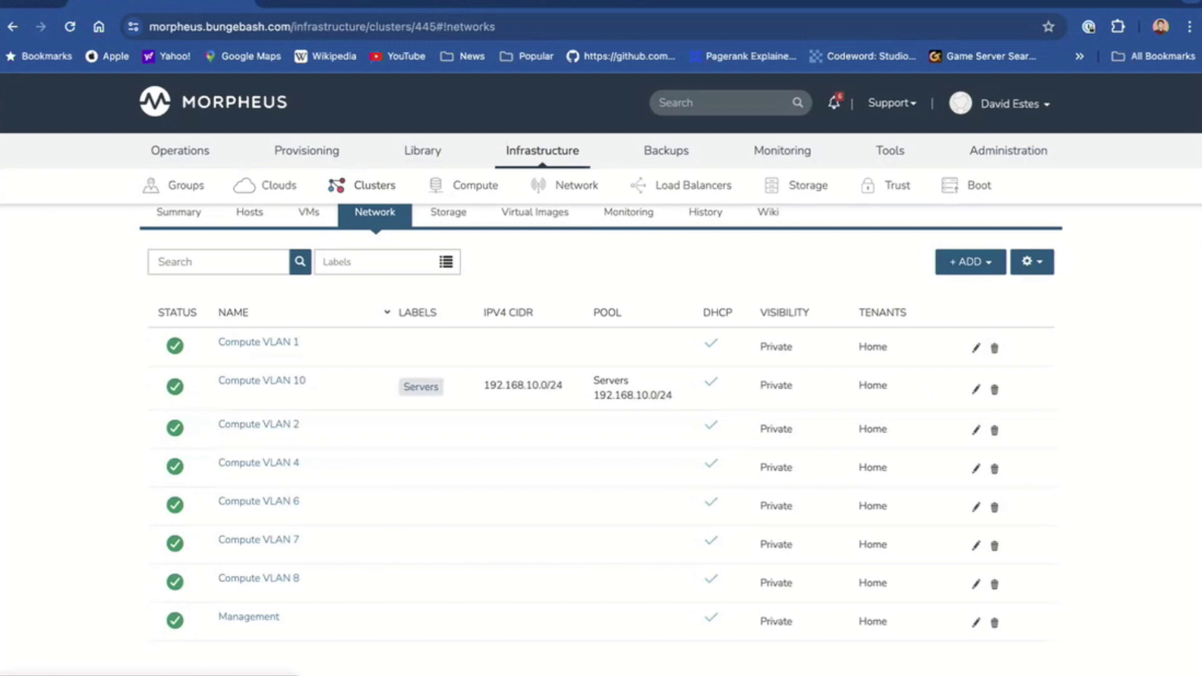
Bring up the form for a new OVS Port Group, review its network, host bridge and VLAN settings, and close it unsaved
click(970, 262)
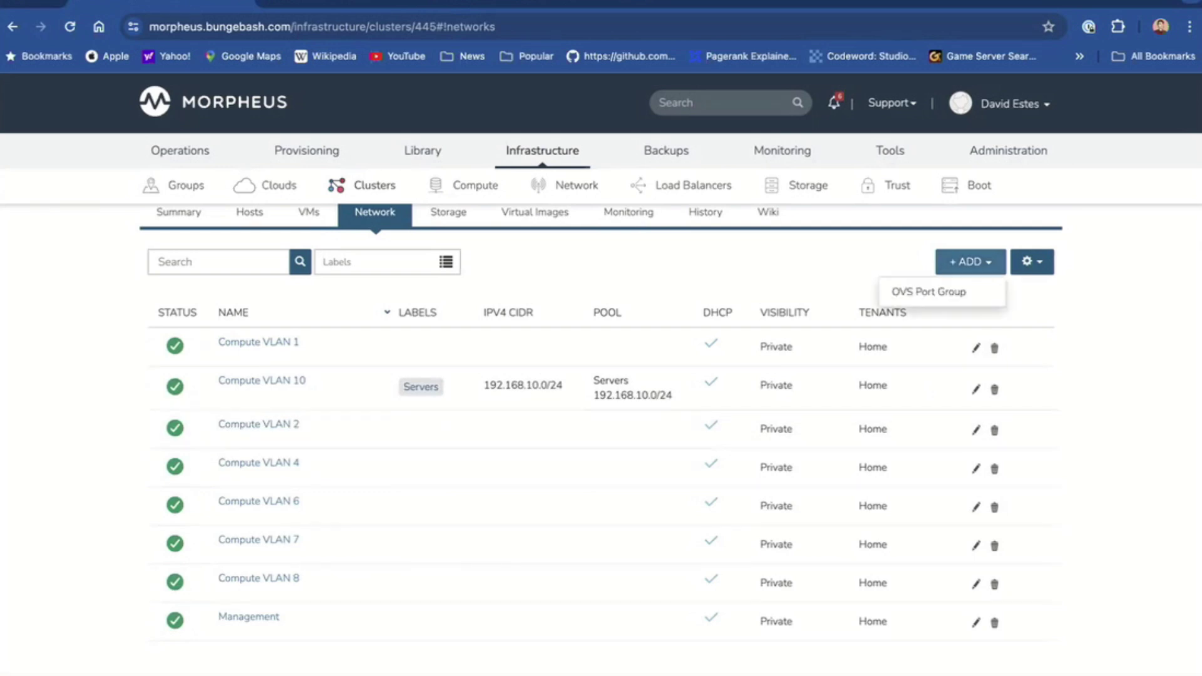
click(929, 292)
scroll(602, 375, down, 1)
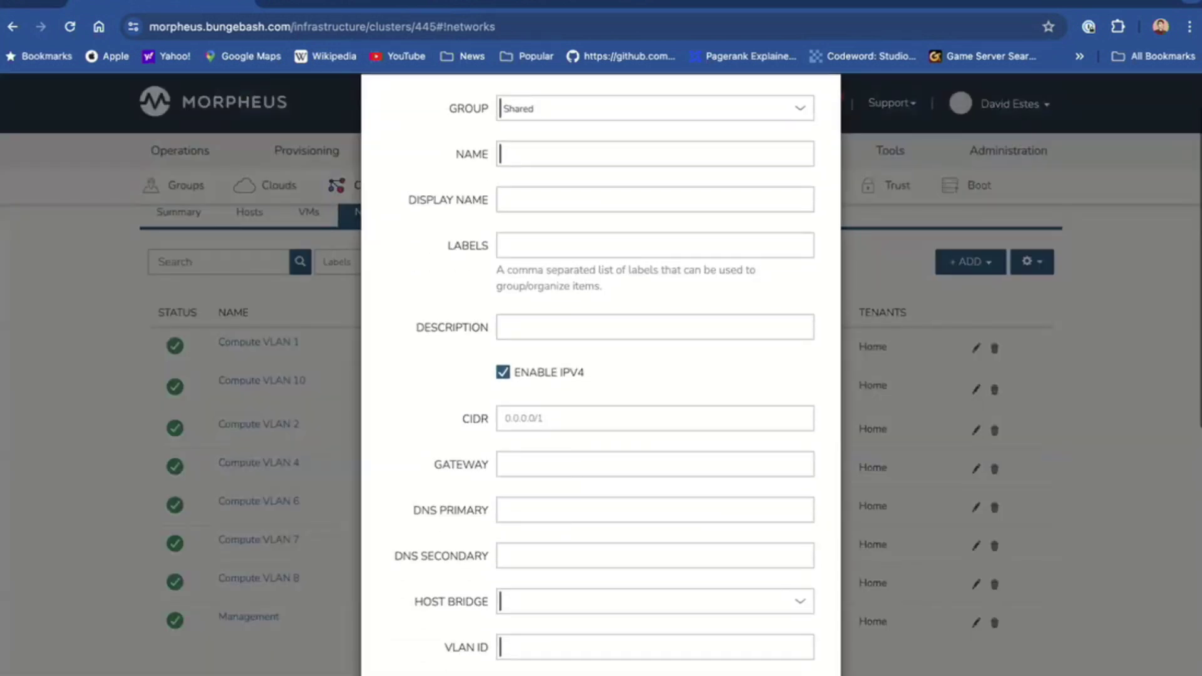
scroll(602, 375, up, 1)
scroll(601, 375, down, 1)
scroll(601, 376, down, 4)
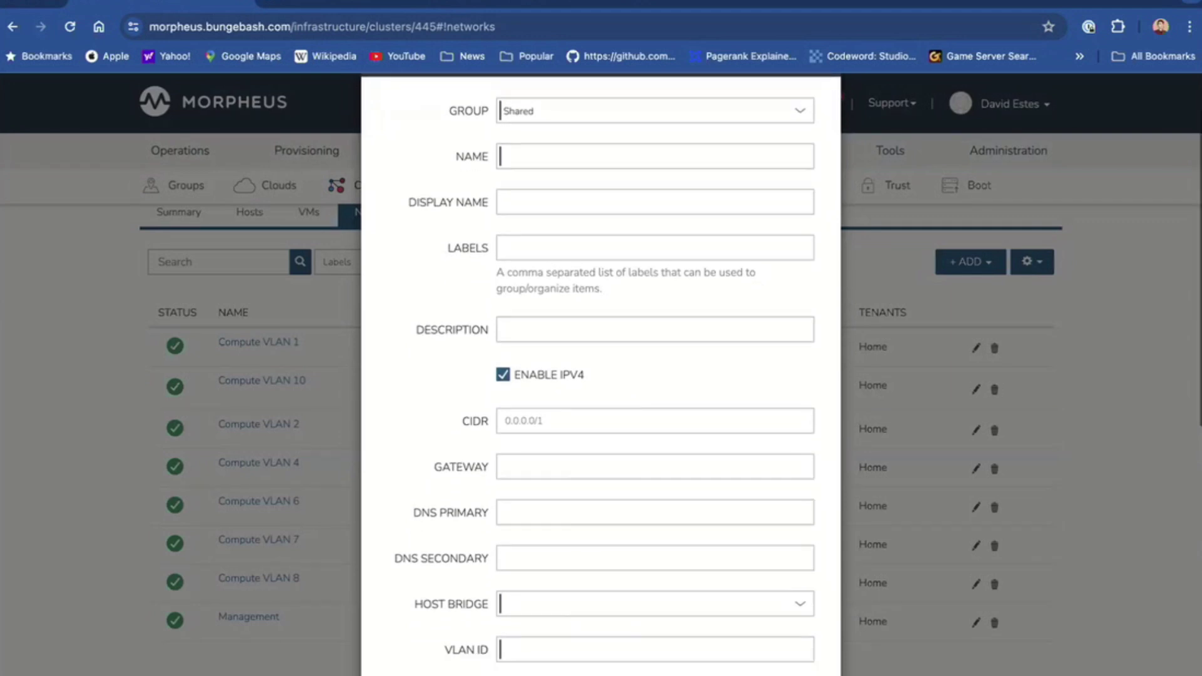
click(655, 501)
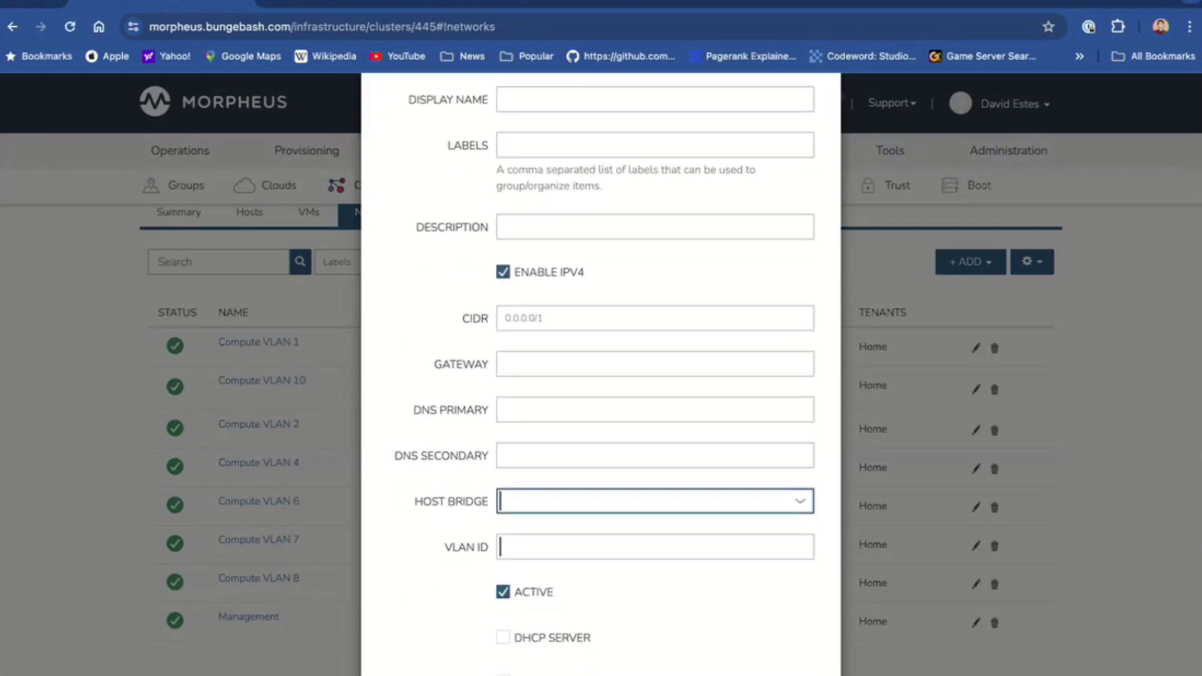
click(655, 364)
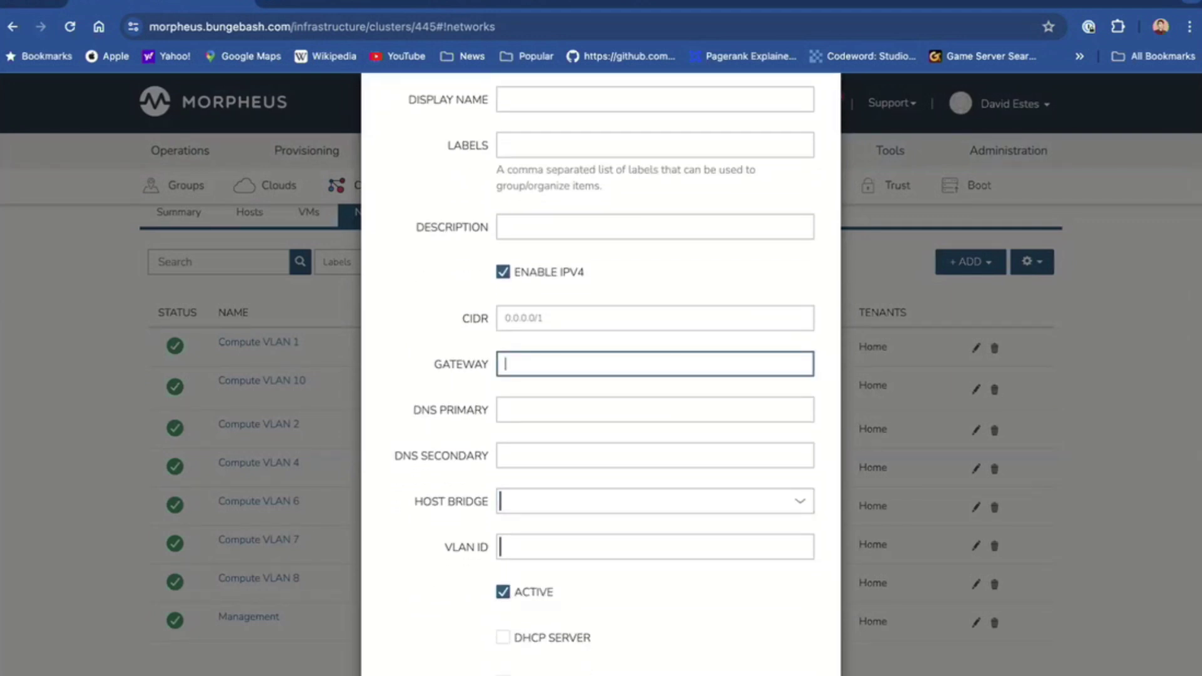
scroll(655, 363, up, 5)
click(822, 117)
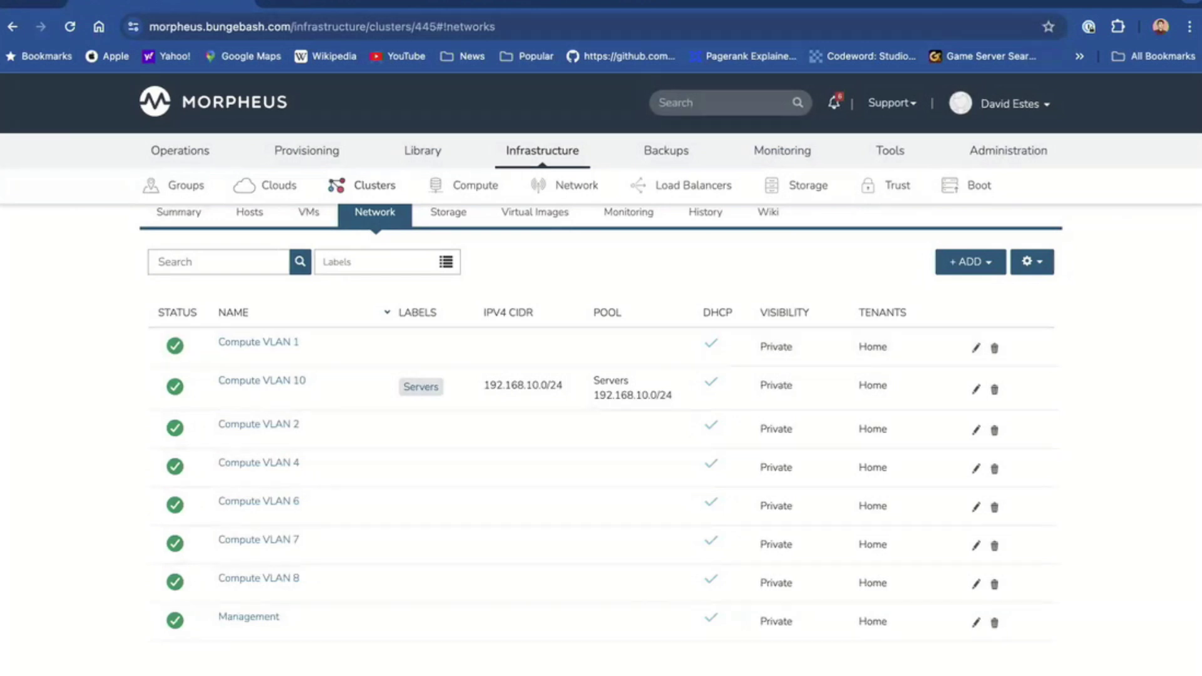
Look through the MVM-R620 cluster's summary and return to the list of all clusters
scroll(601, 438, up, 5)
click(180, 505)
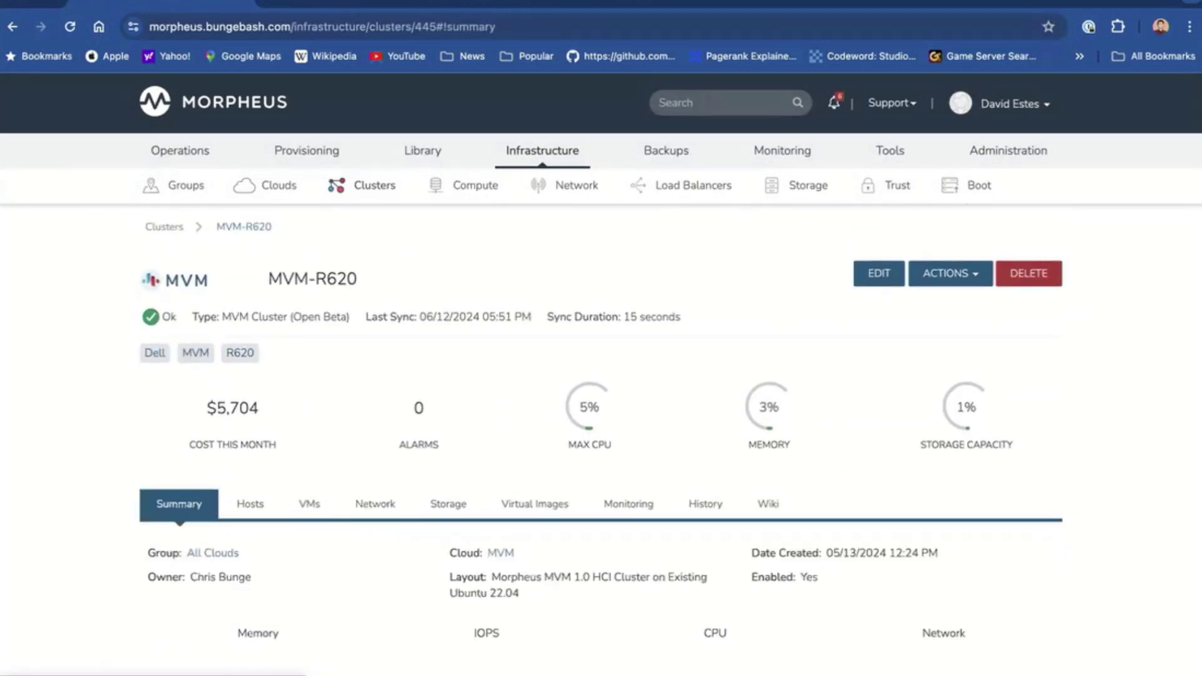
scroll(601, 438, down, 2)
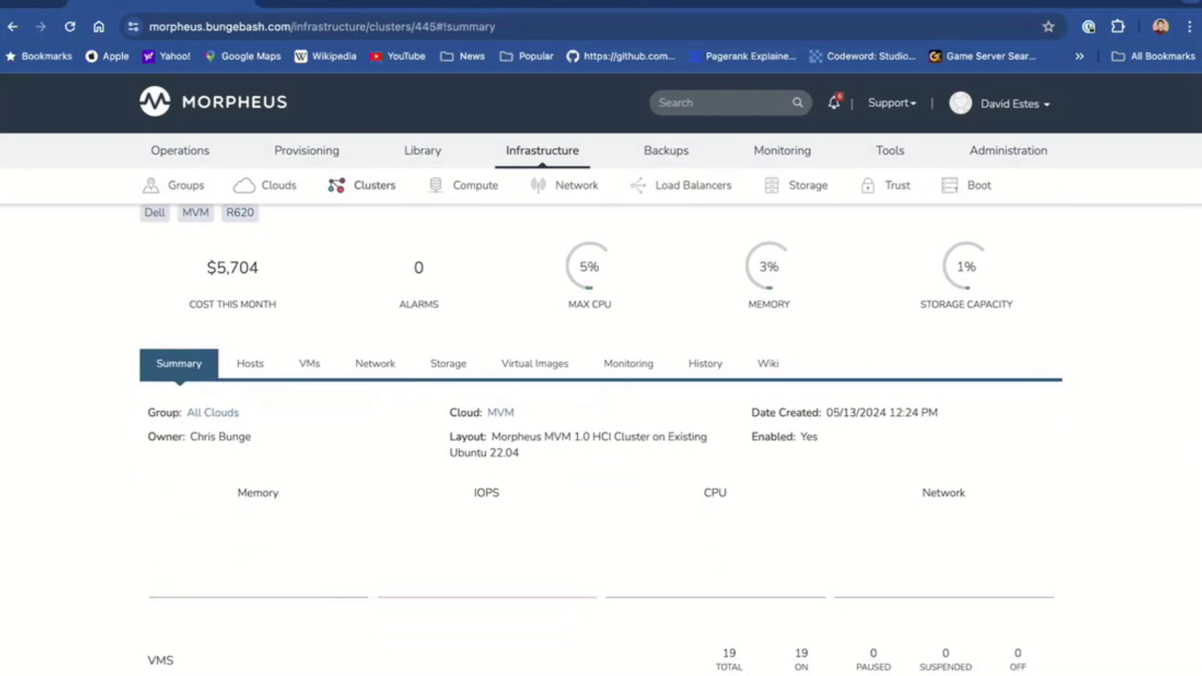
scroll(601, 438, down, 3)
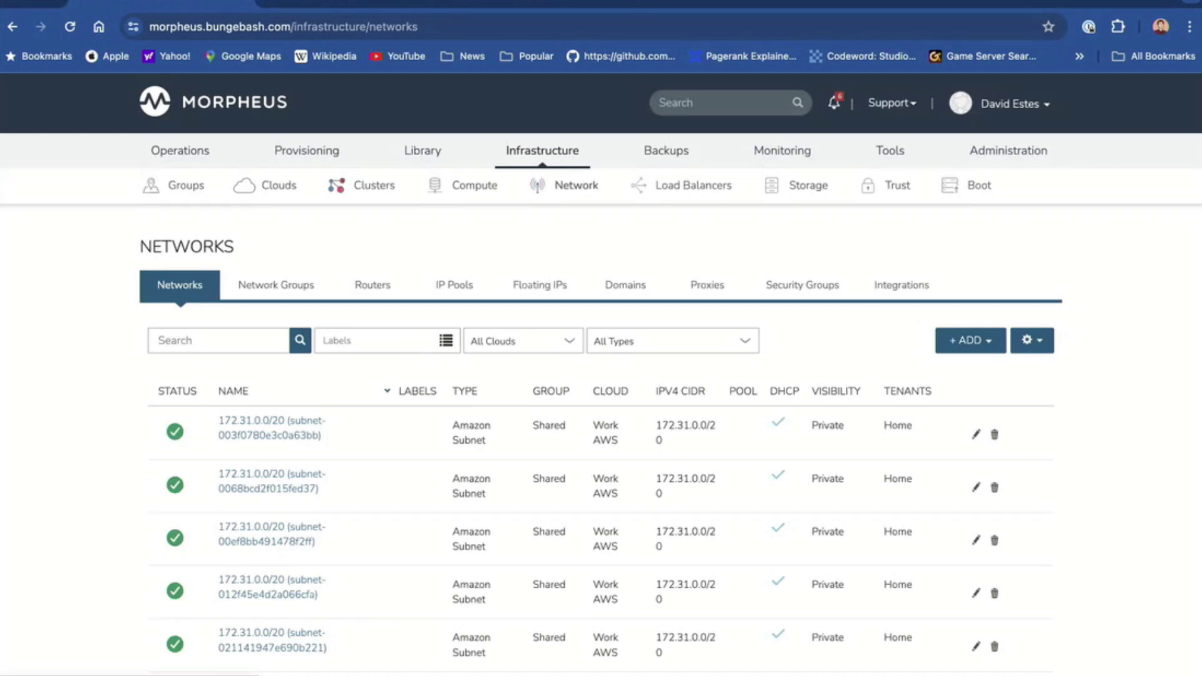
click(374, 185)
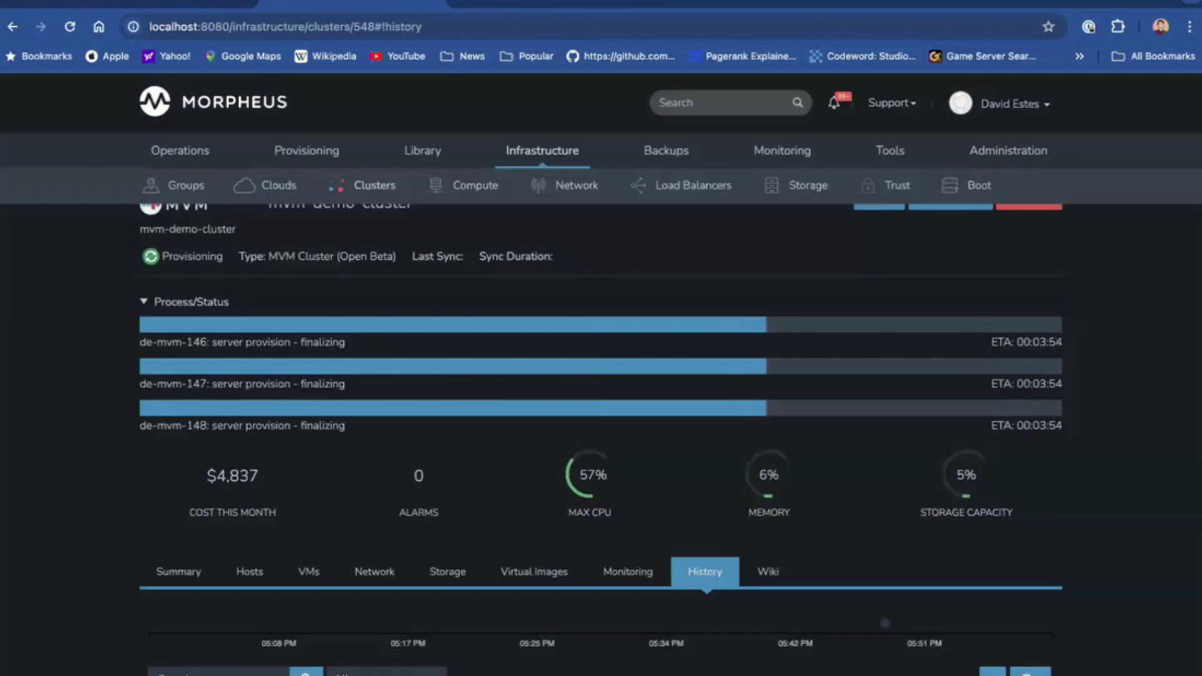
Examine the new cluster's history for host de-mvm-146, from the MVM install script through the OVS and Ceph setup scripts
scroll(633, 438, down, 10)
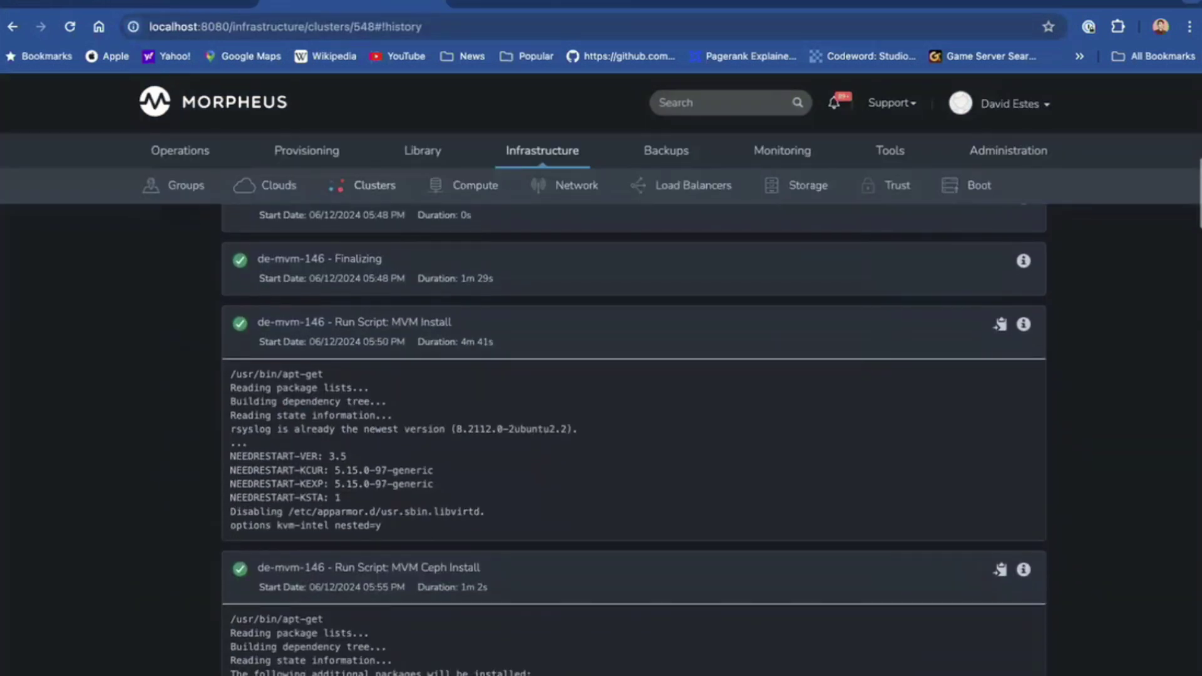
scroll(634, 438, down, 6)
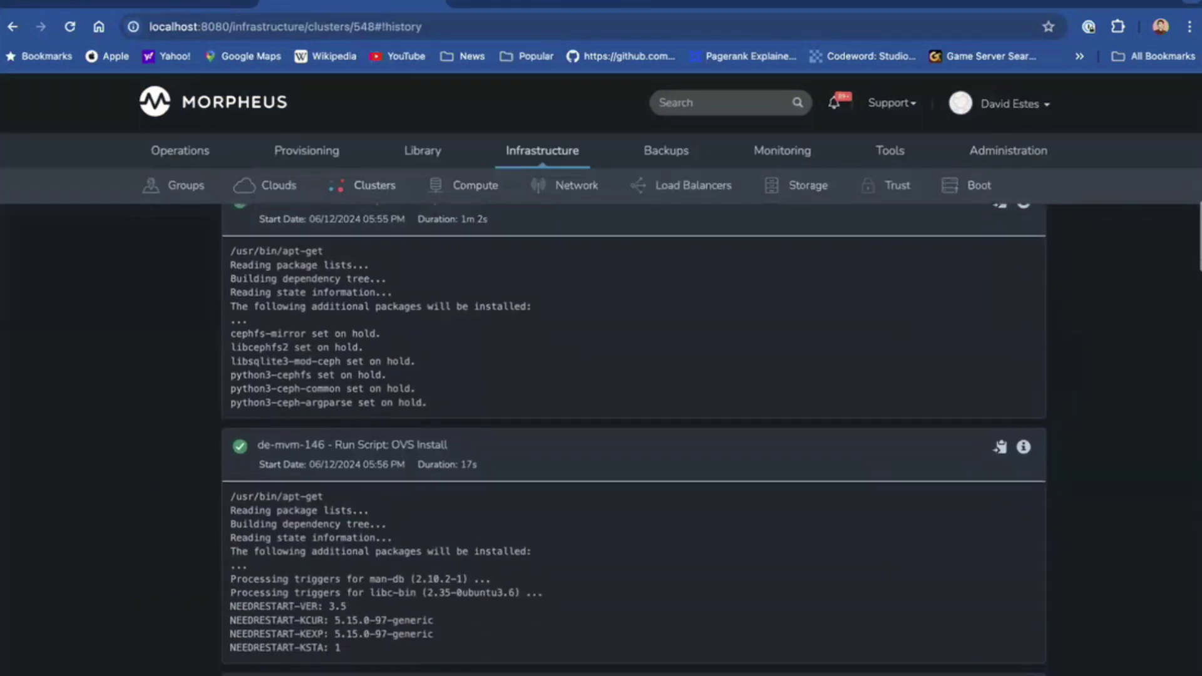
scroll(634, 439, down, 3)
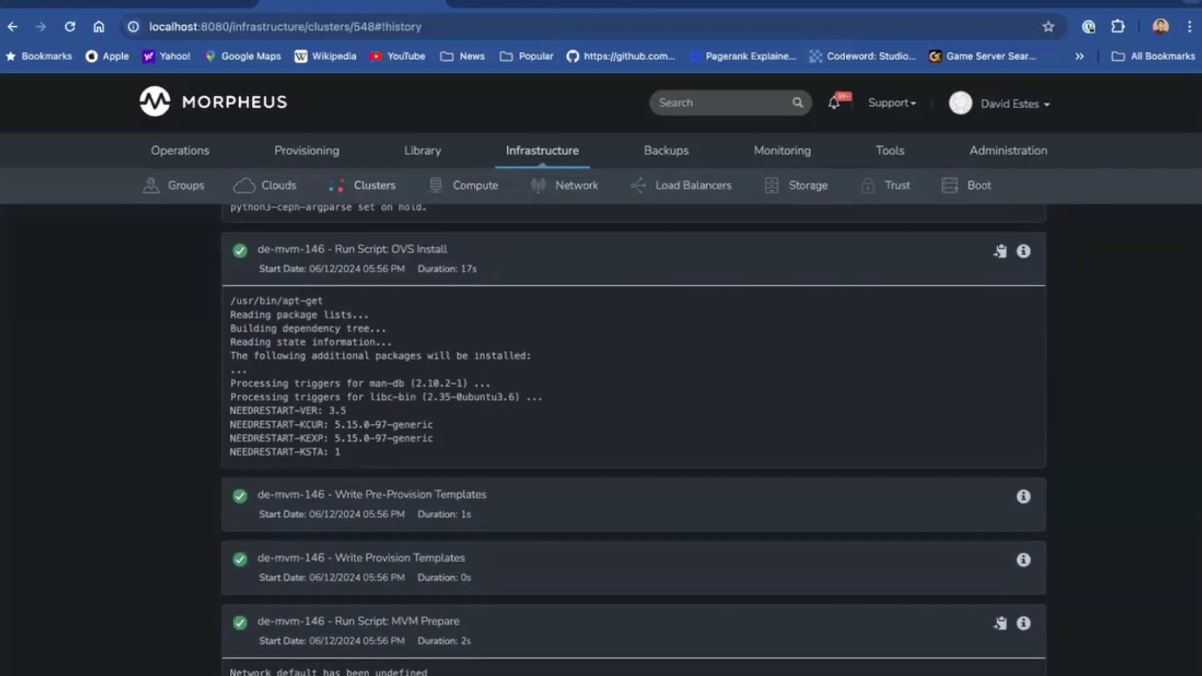
scroll(634, 438, down, 8)
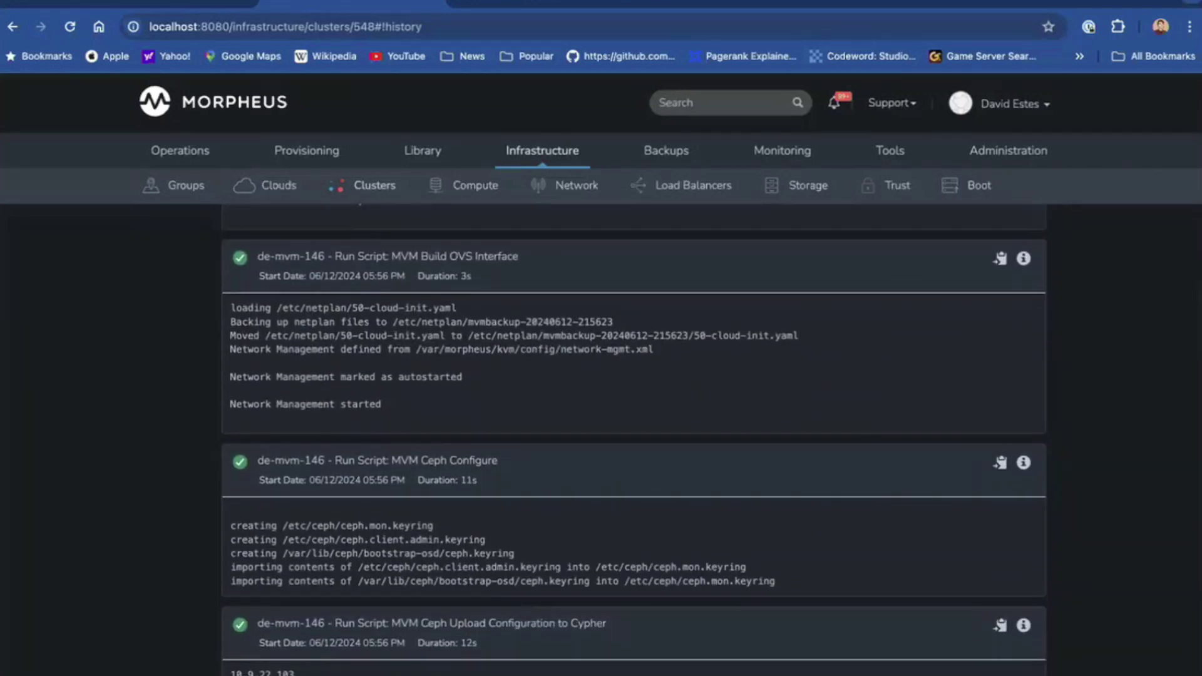
scroll(634, 439, down, 2)
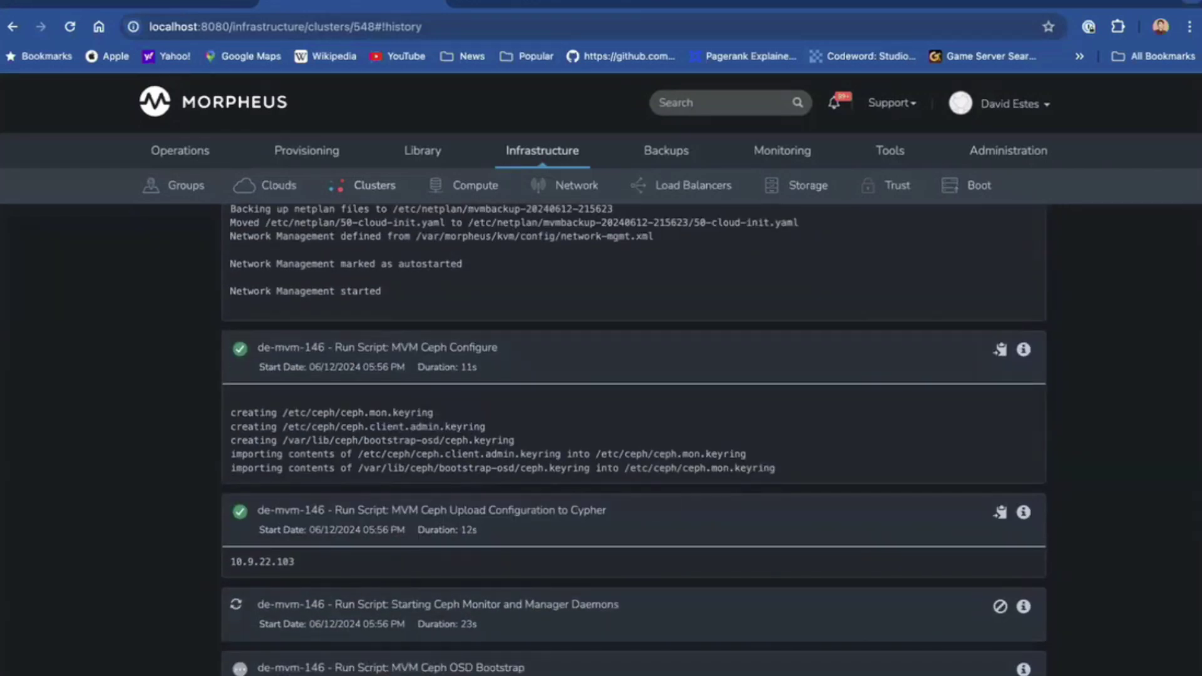
scroll(634, 438, down, 3)
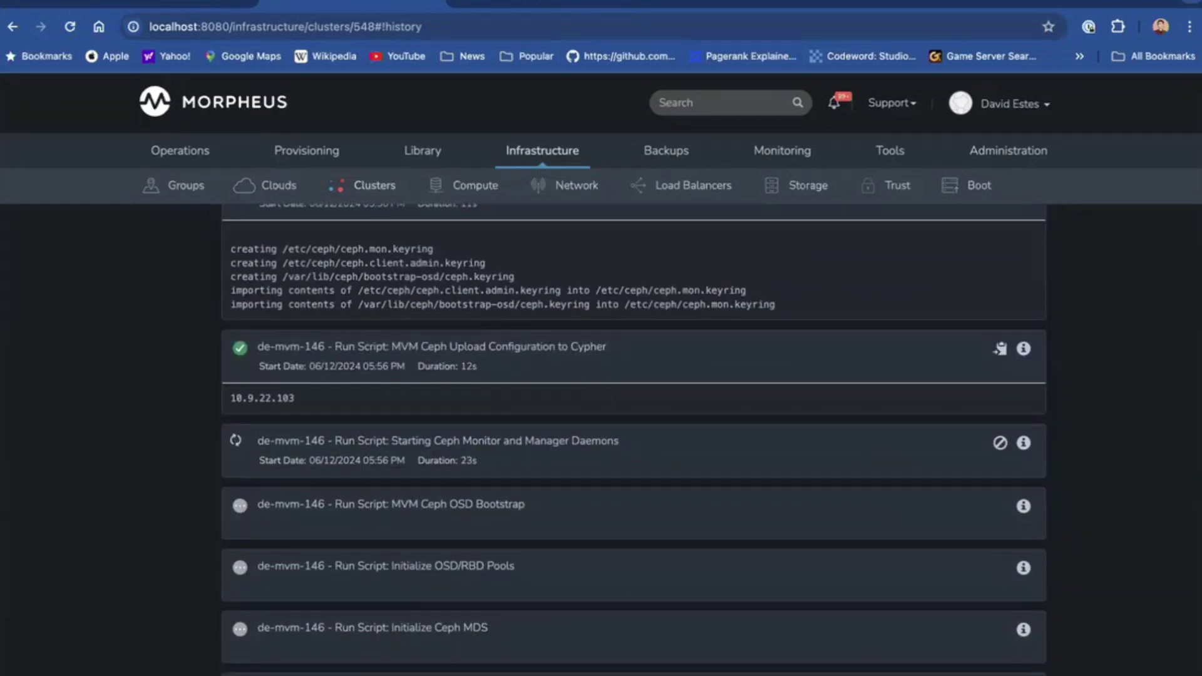